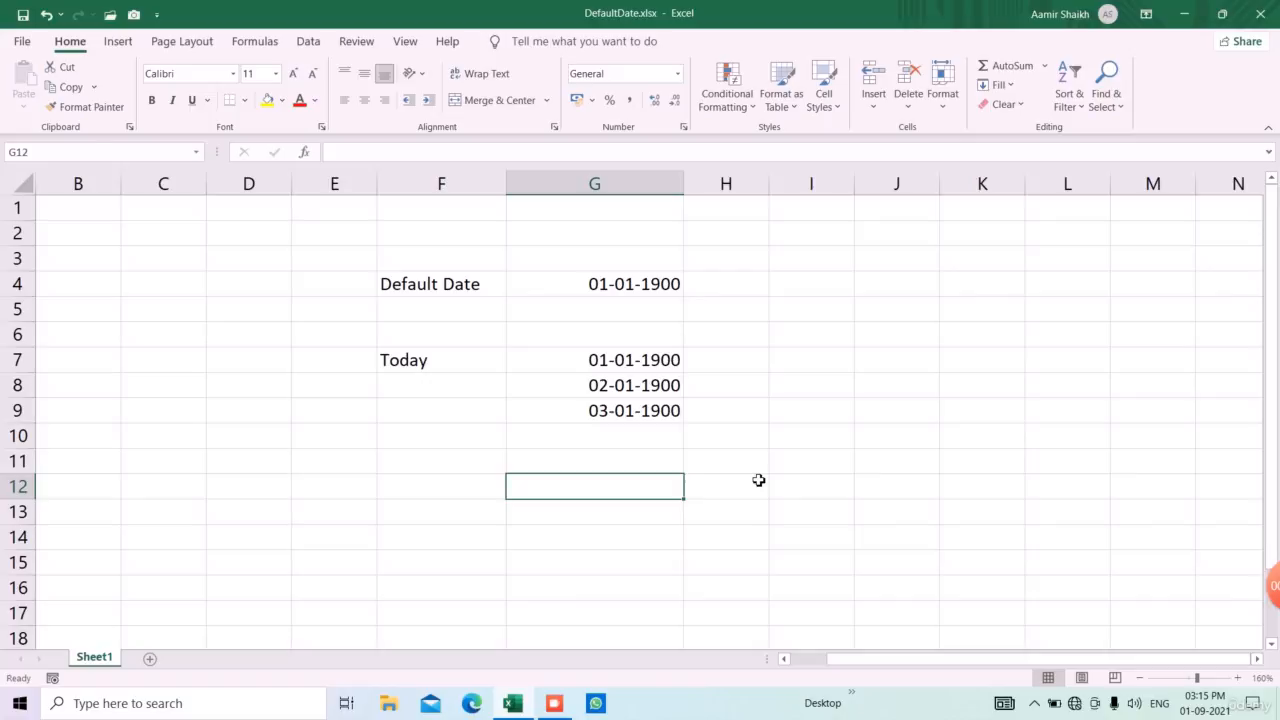
Enter the formula =TODAY() in cell G12 and change its number format to General
type("=T")
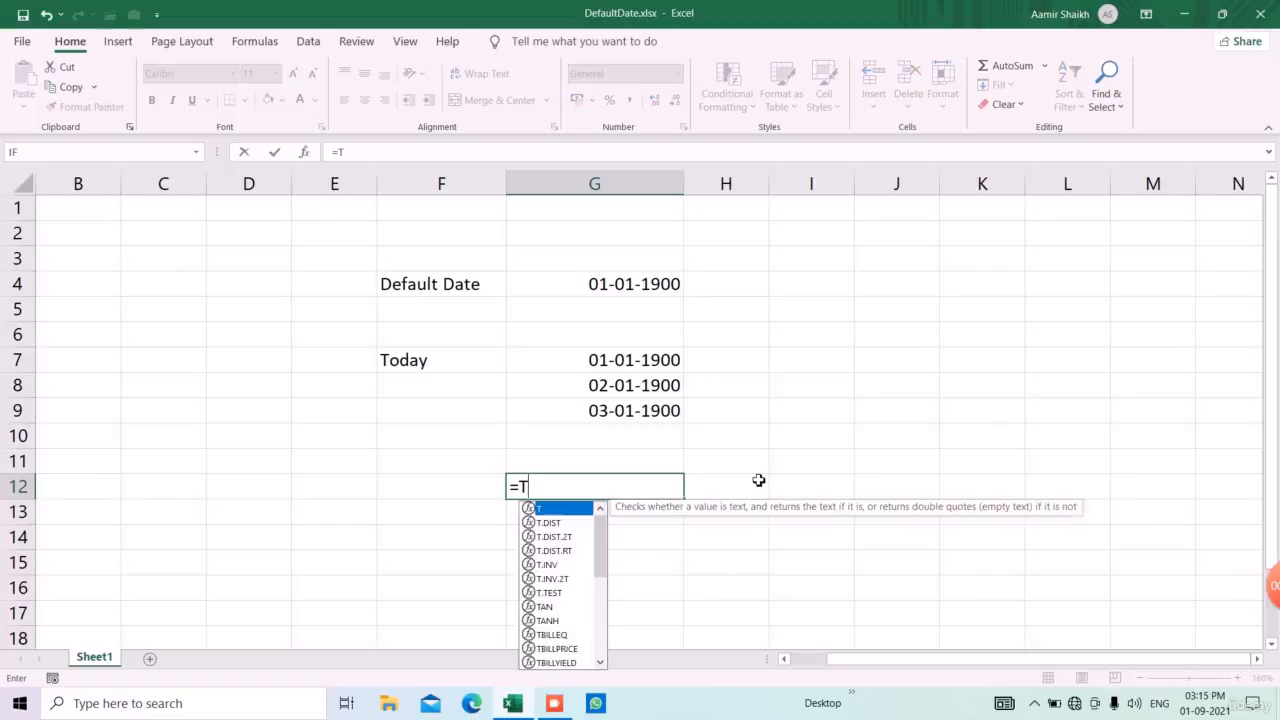
type("ODAY()")
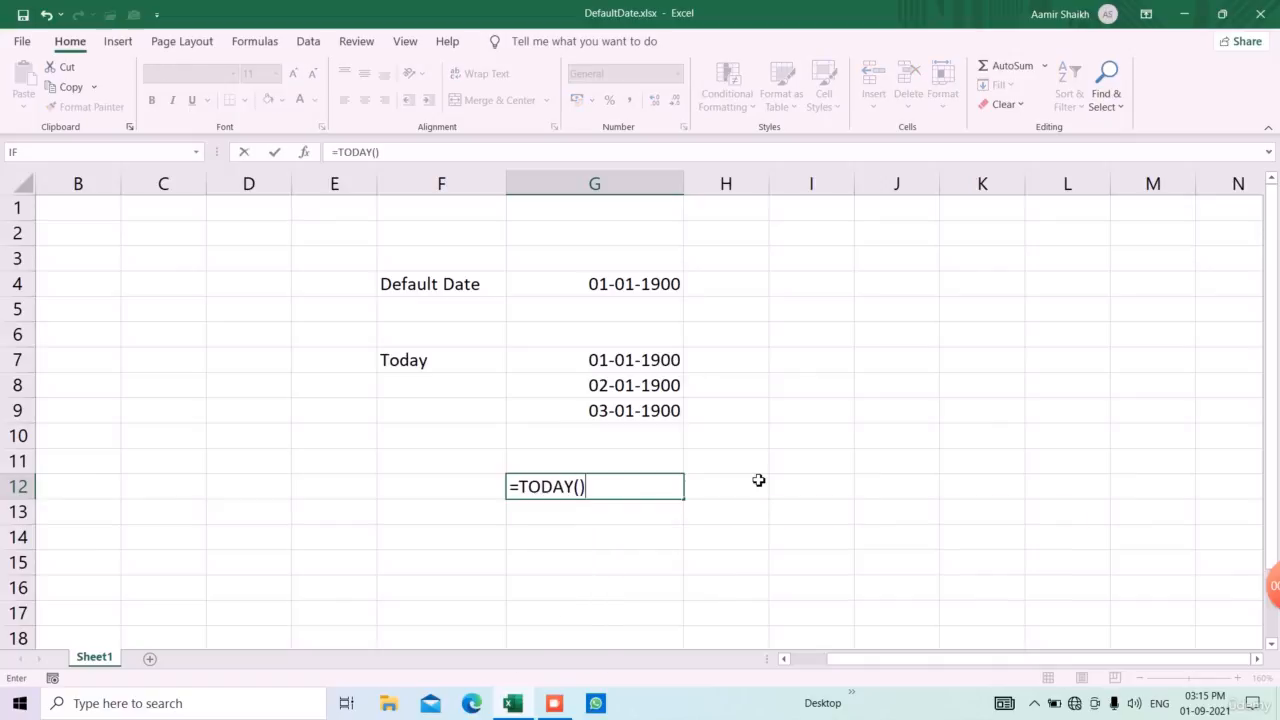
key("Return")
left_click(668, 489)
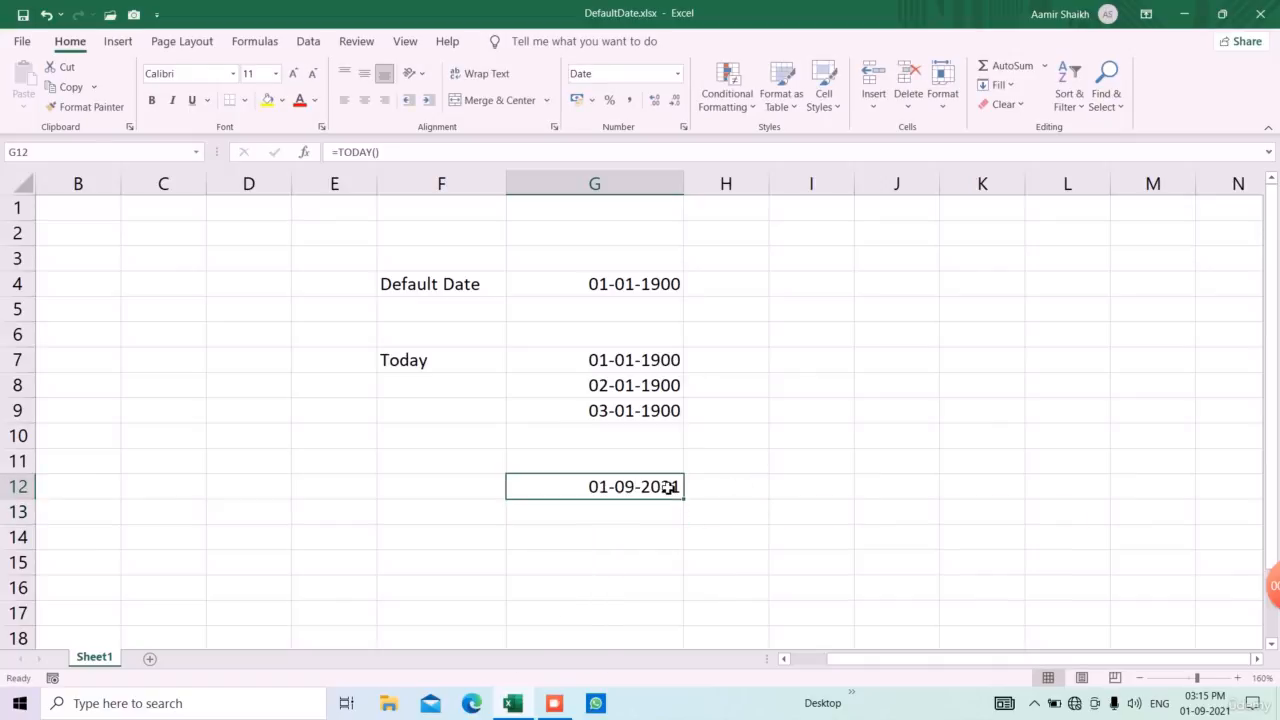
left_click(679, 73)
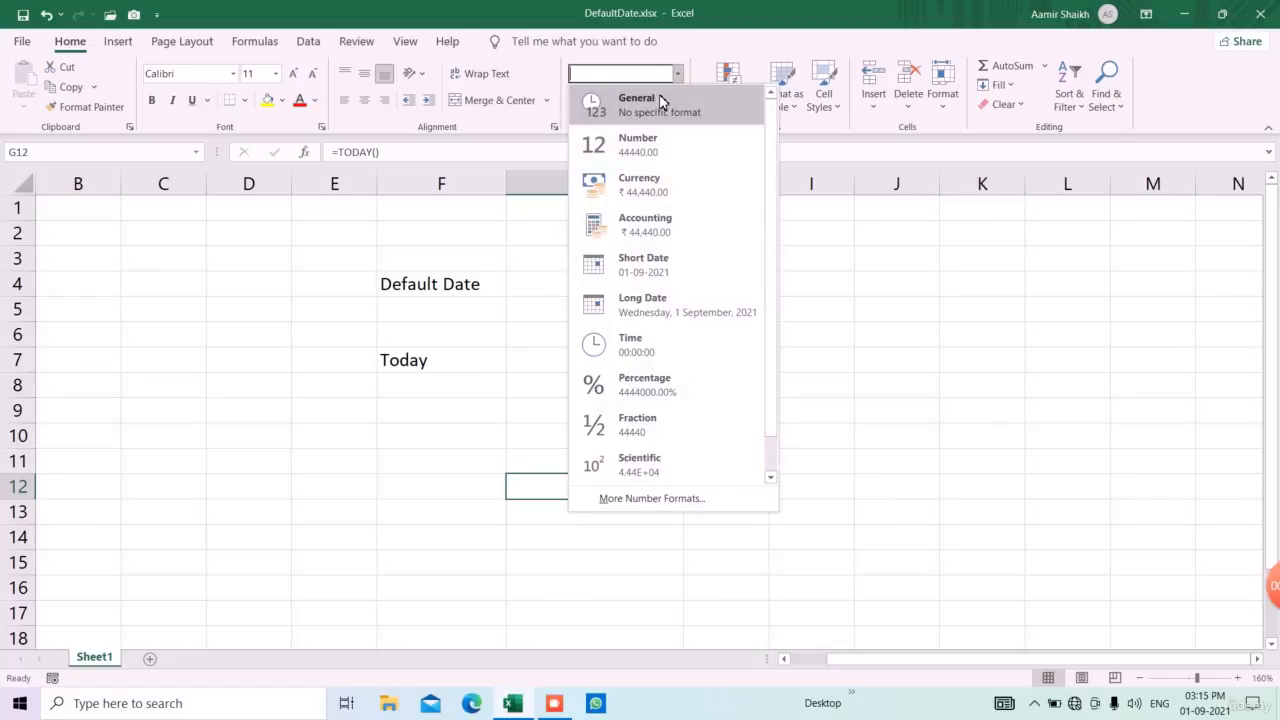
left_click(660, 97)
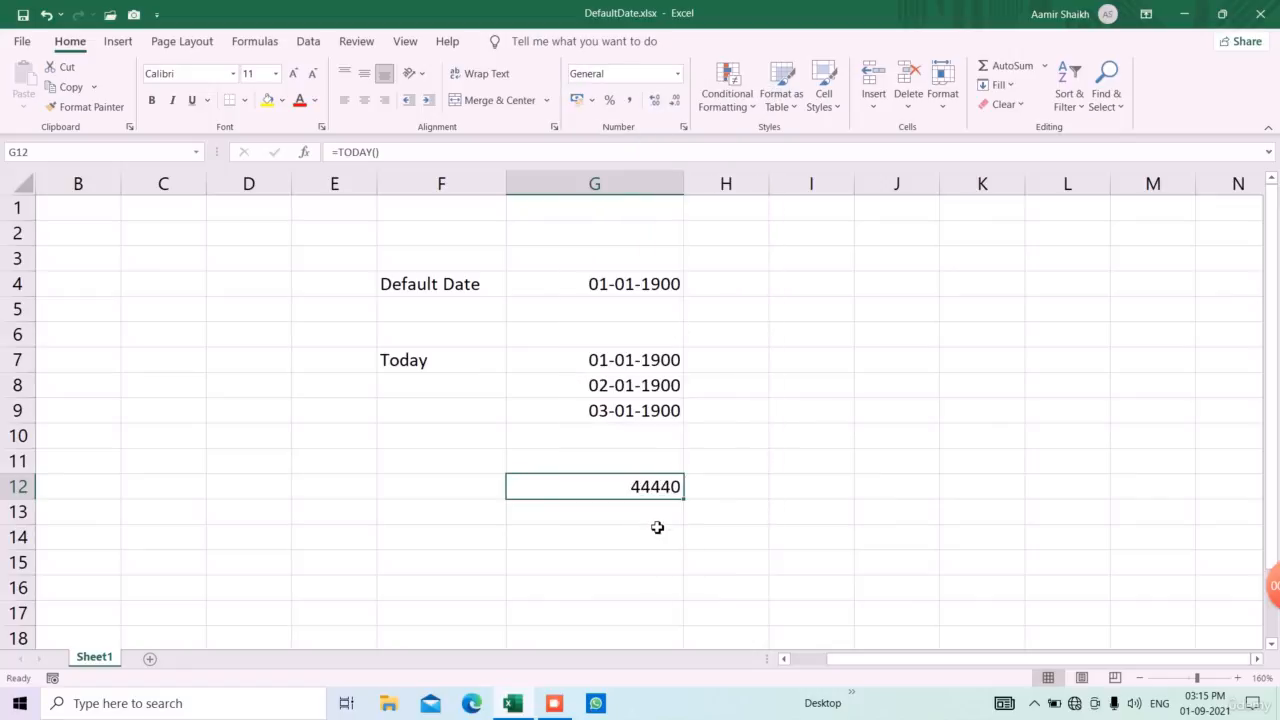
Enter the date 15-08-2021 in cell G13 and change its number format to General
key("Down")
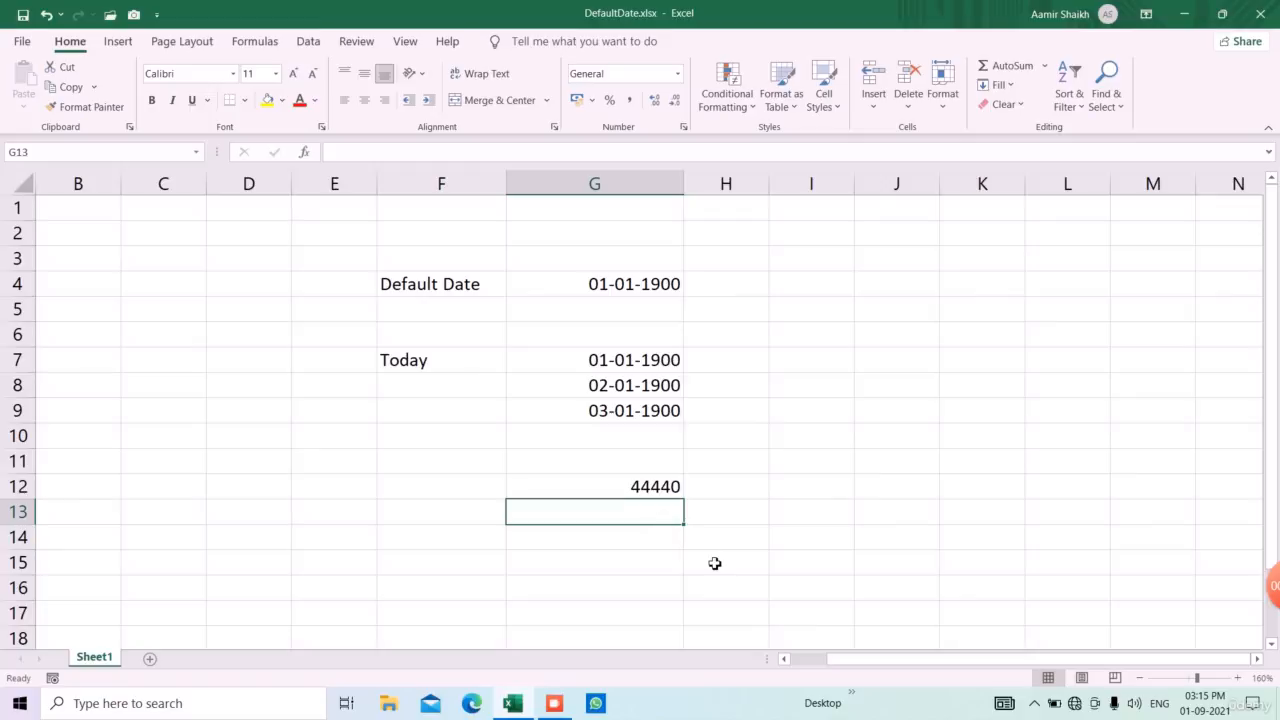
type("15-")
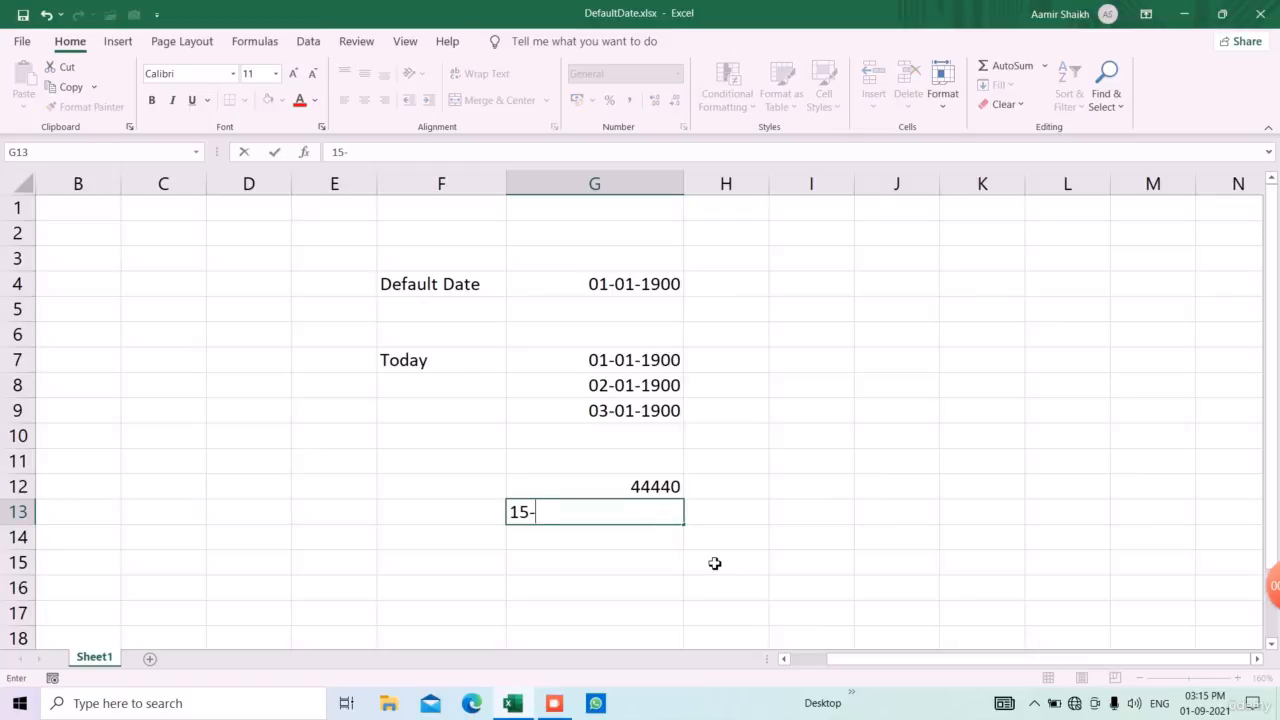
type("08-2021")
key("Return")
left_click(663, 518)
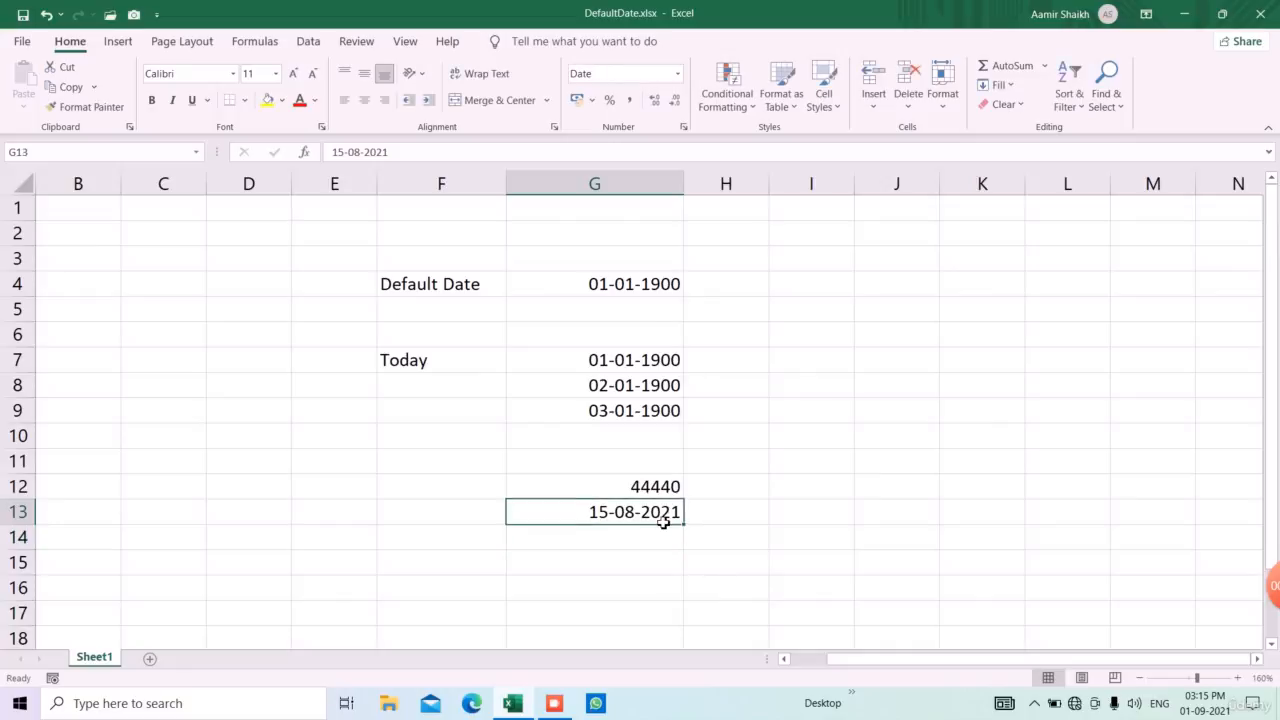
left_click(677, 73)
left_click(652, 122)
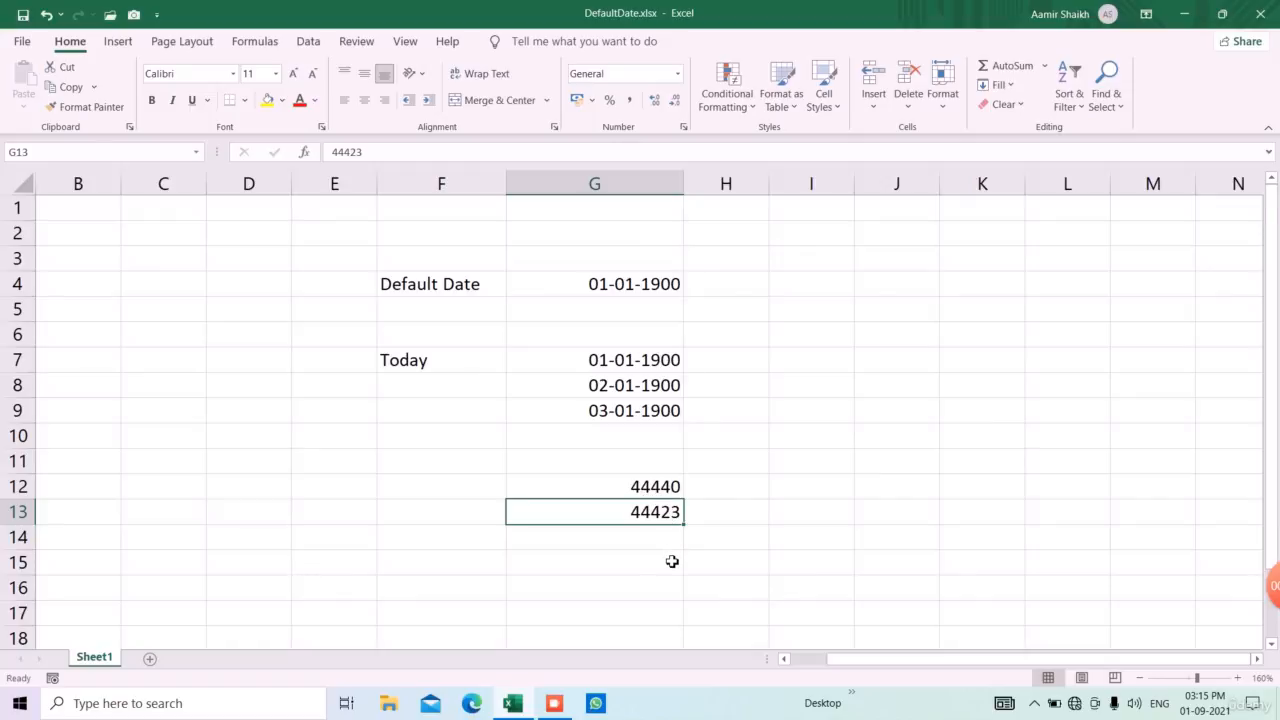
Fill cells G16 to G18 with a person's first name, the number 1200 and the date 12-05-2020
scroll(671, 560, "down", 1)
left_click(627, 516)
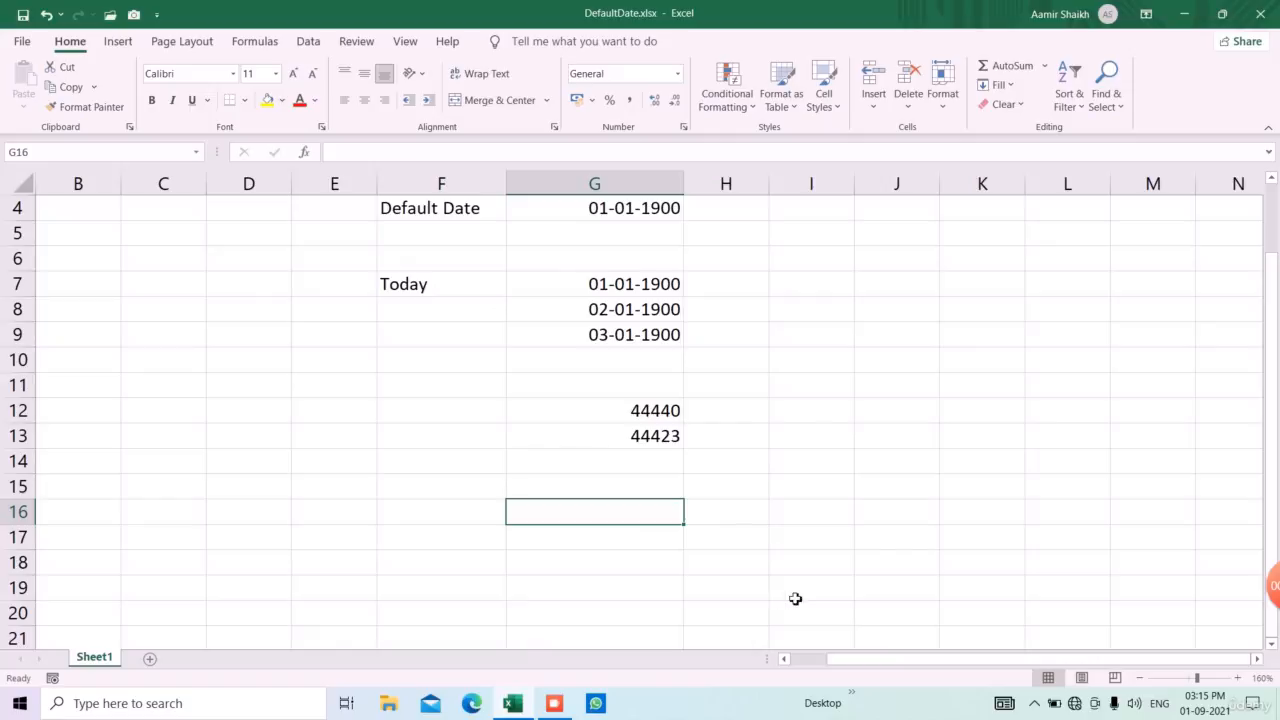
type("aM")
key("BackSpace")
key("BackSpace")
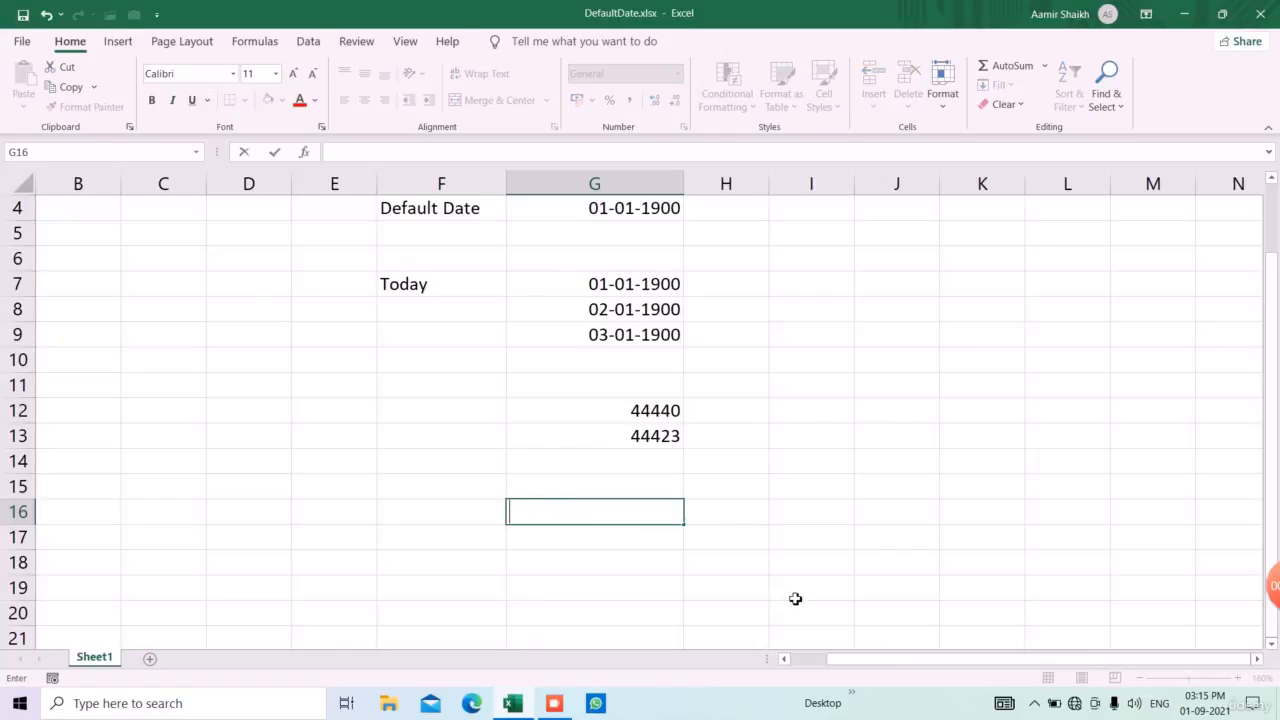
type("Aamir")
key("Return")
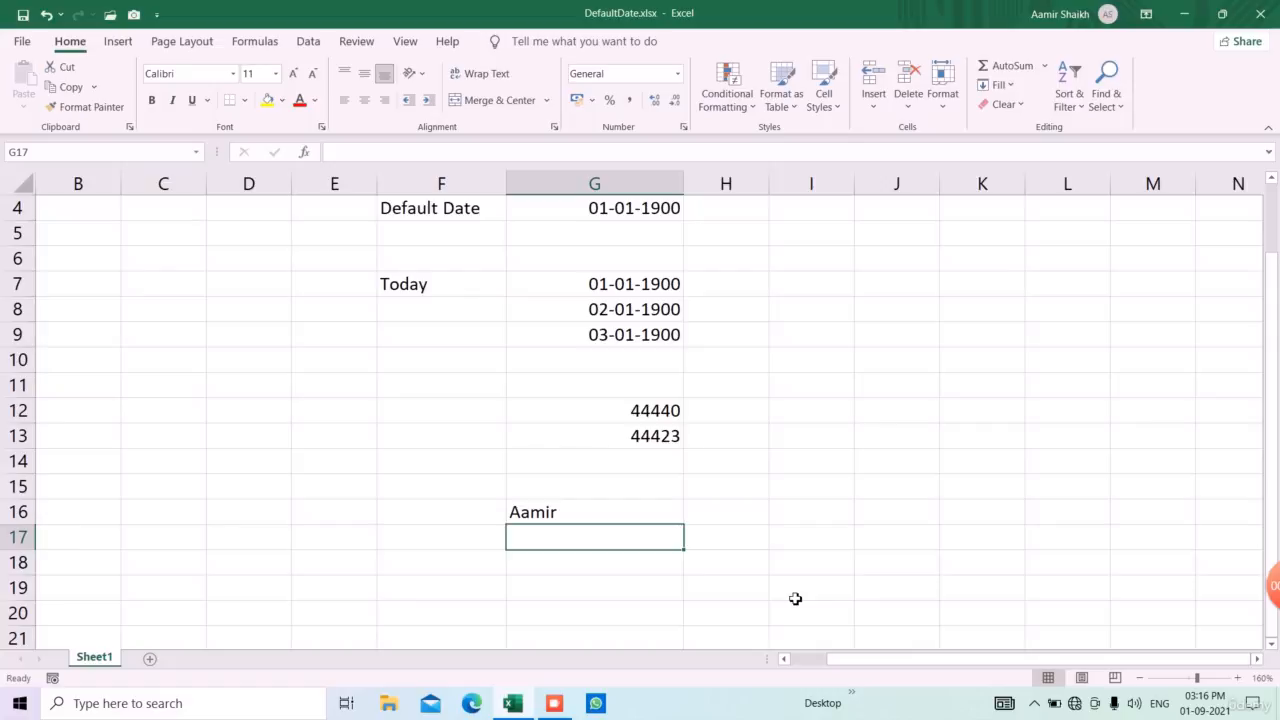
type("1200")
key("Return")
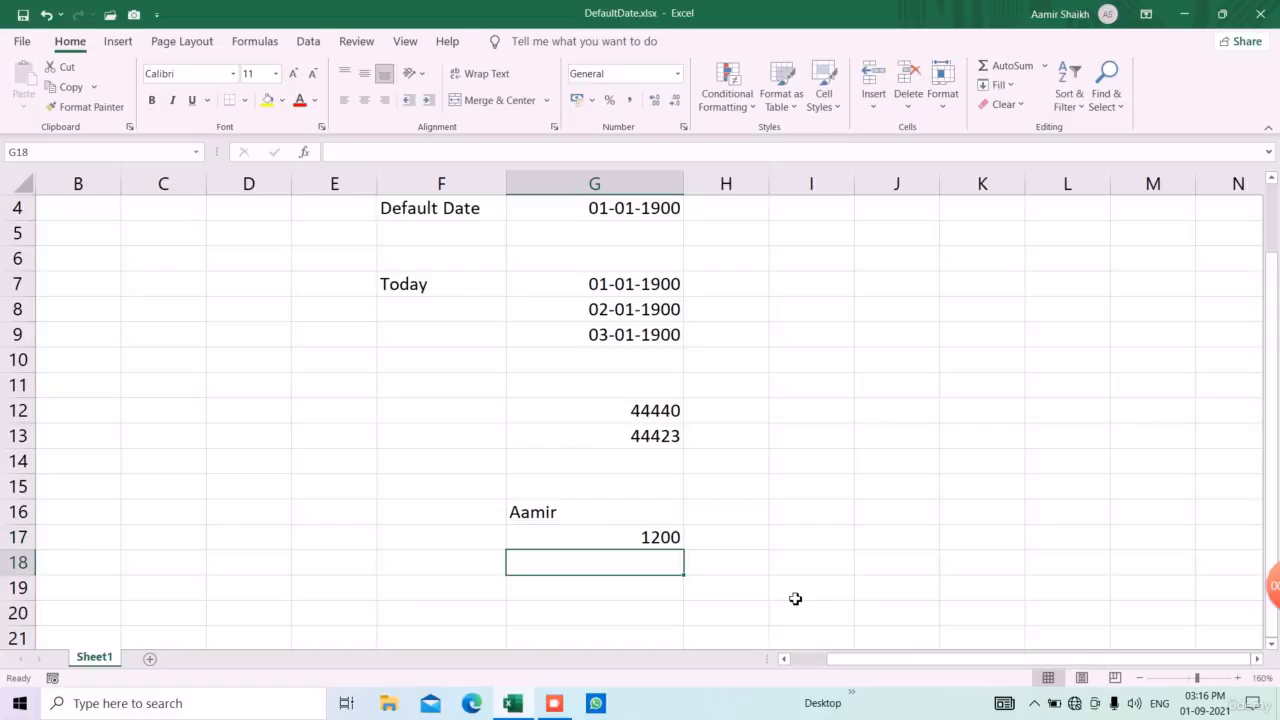
type("12")
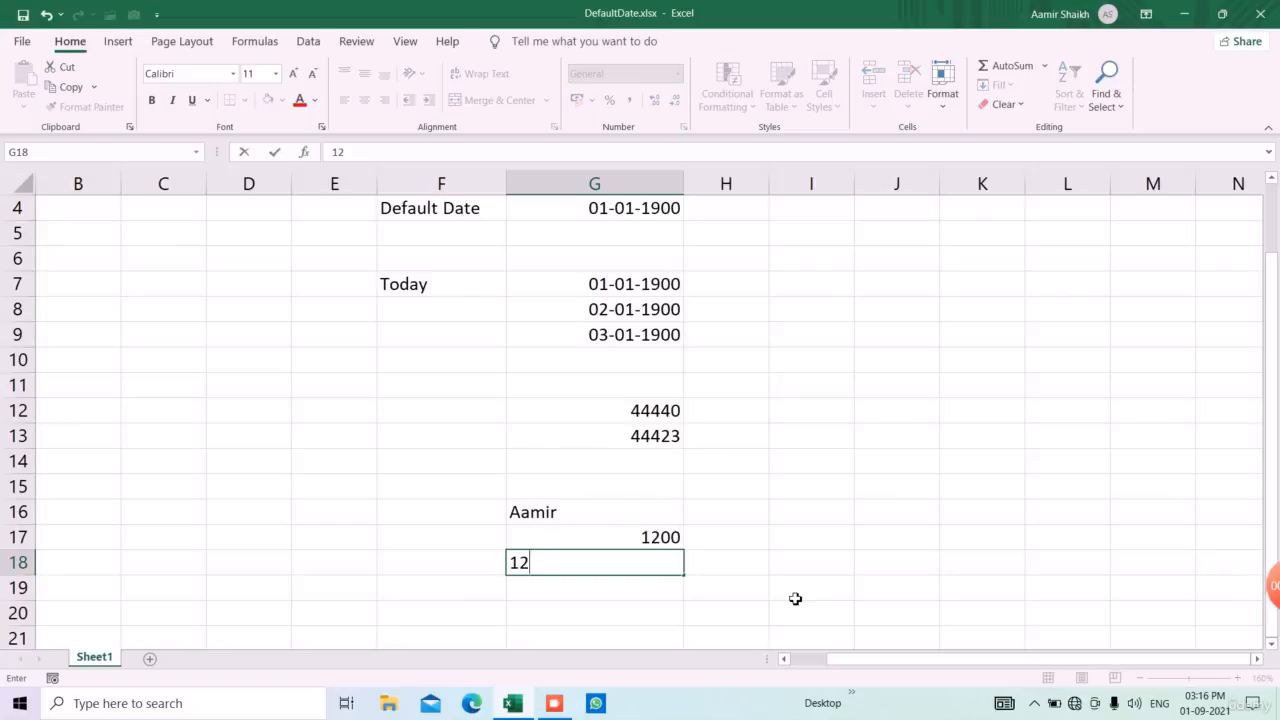
type("-05-2020")
key("Return")
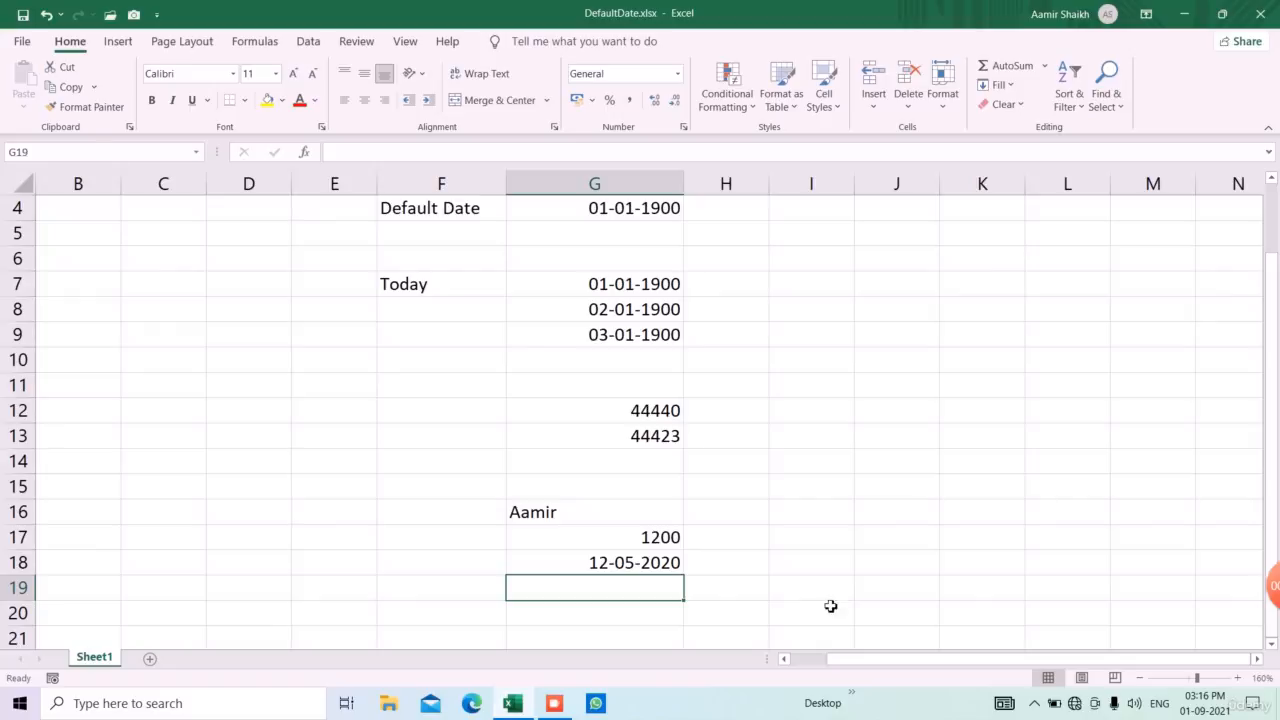
Clear the sample text, number and date from G15:G18 and select the TODAY formula cell G12
left_click_drag(642, 490, 641, 567)
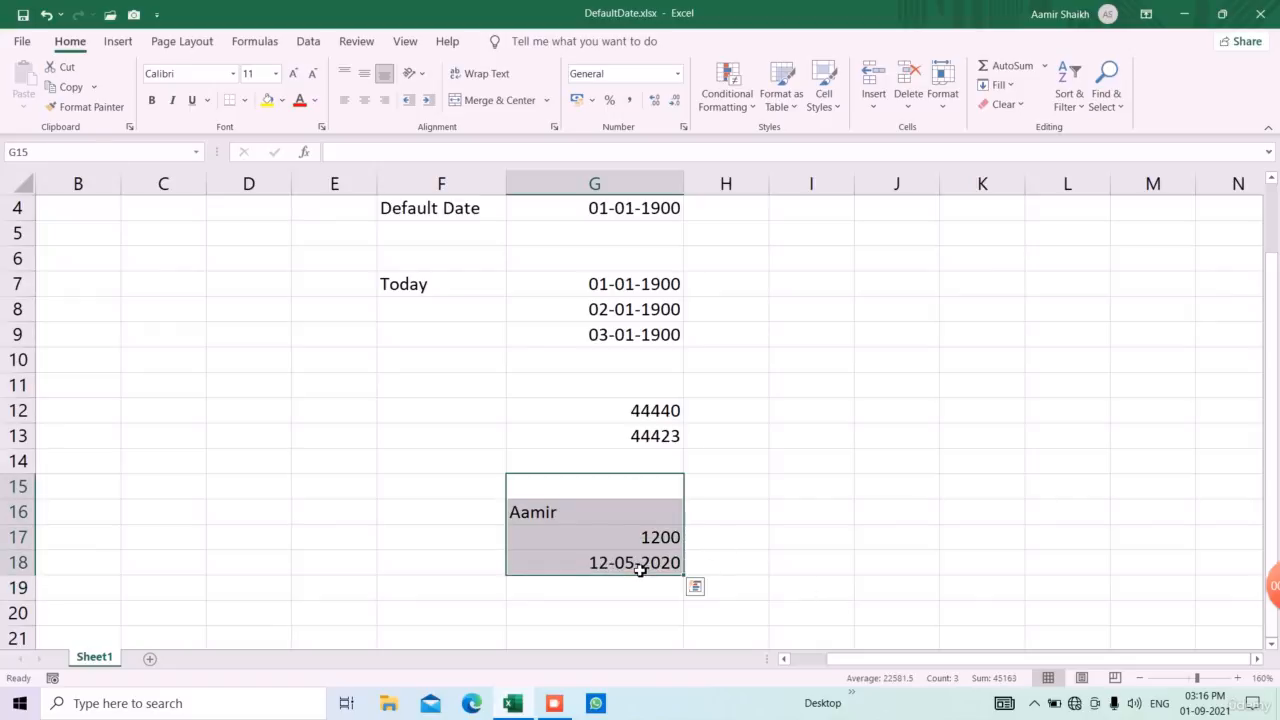
key("Delete")
scroll(683, 560, "up", 1)
left_click(669, 497)
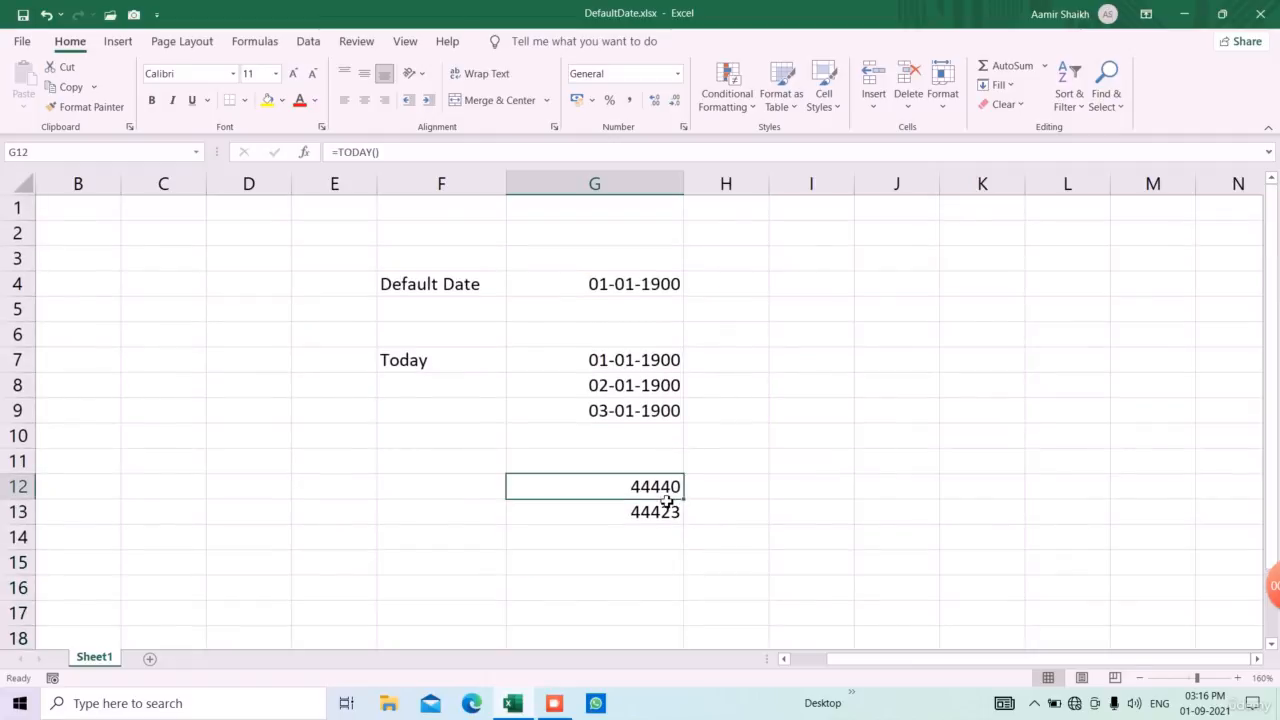
Change the number format of the three 1900 dates in G7, G8 and G9 to General
left_click(623, 360)
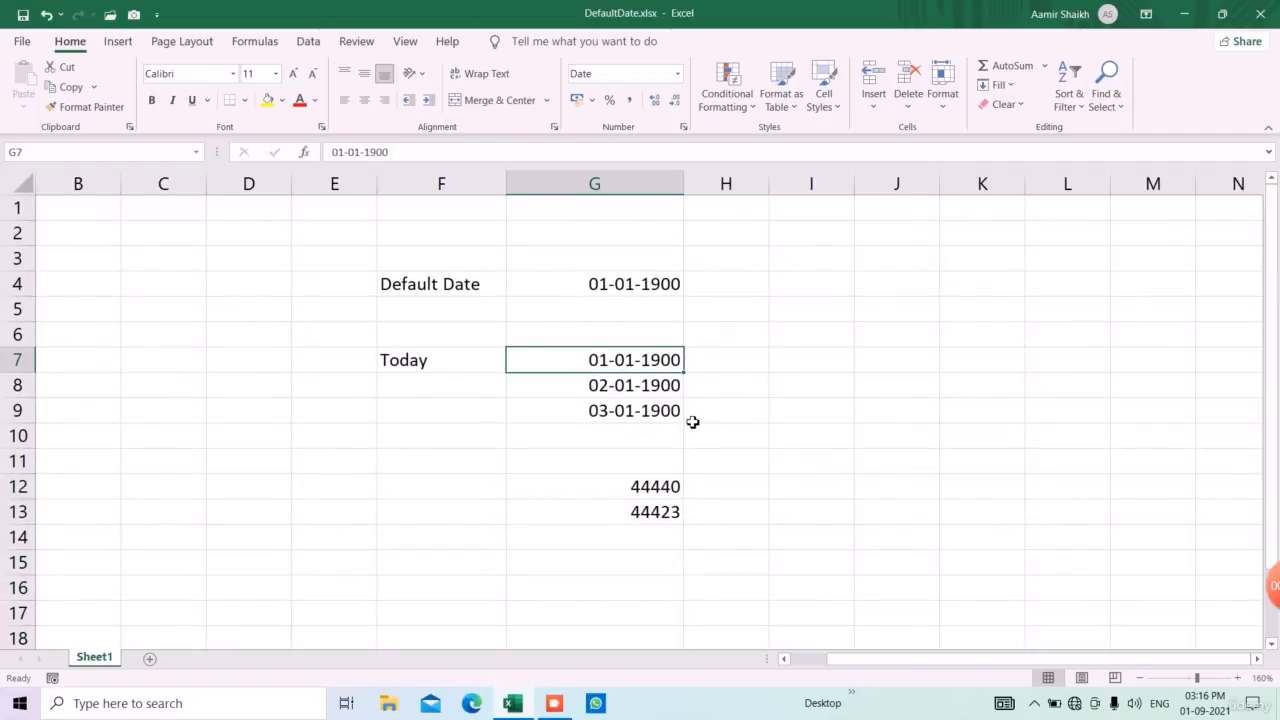
left_click(677, 74)
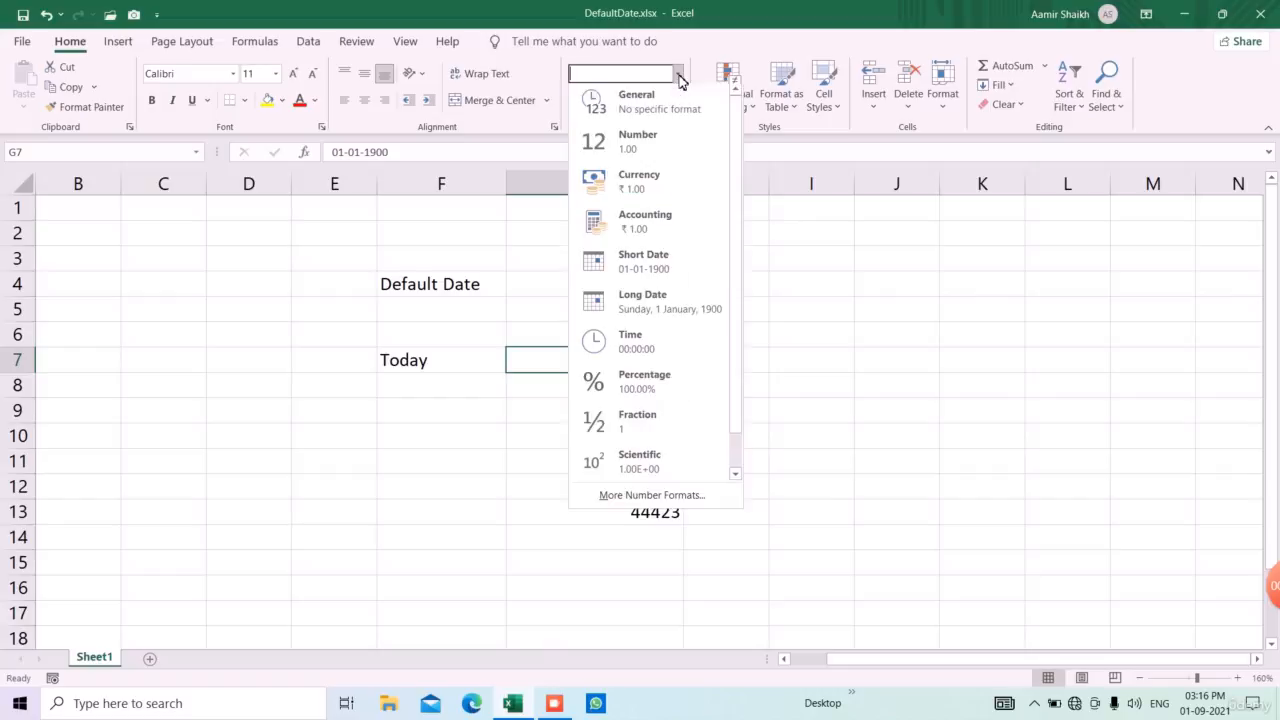
left_click(680, 106)
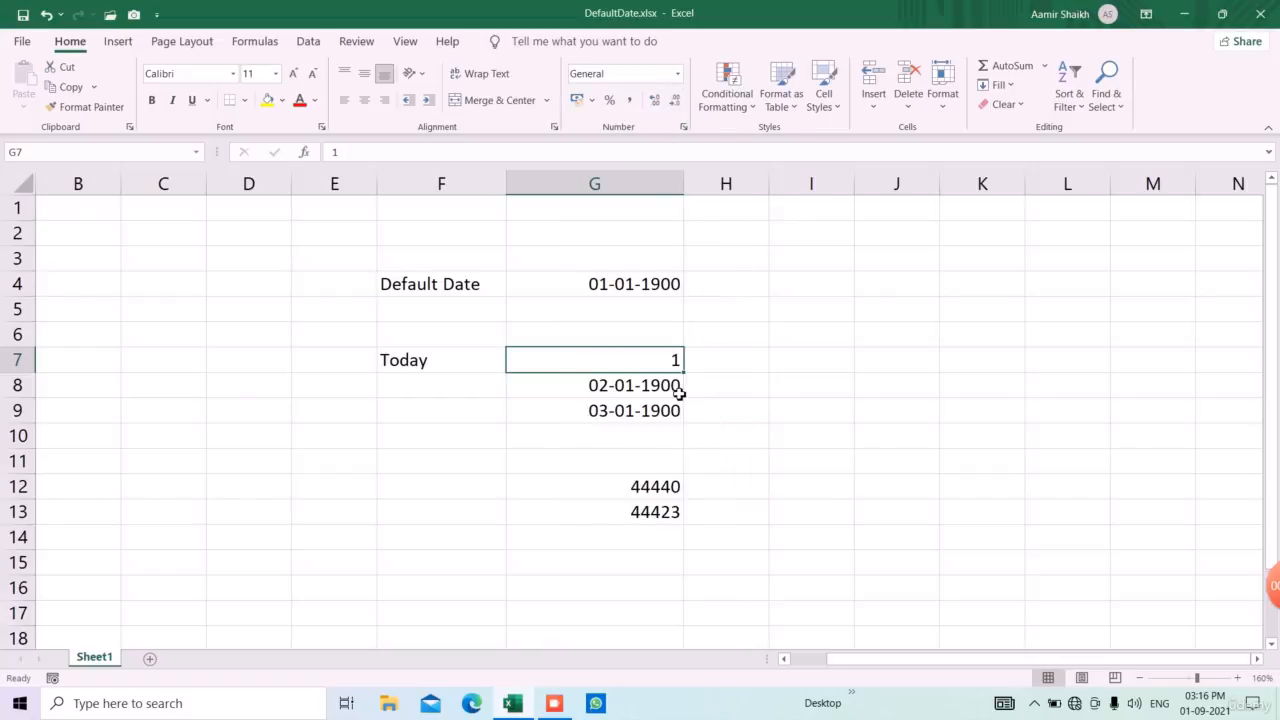
mouse_move(674, 389)
left_mouse_down()
mouse_move(674, 409)
mouse_move(663, 395)
left_mouse_up()
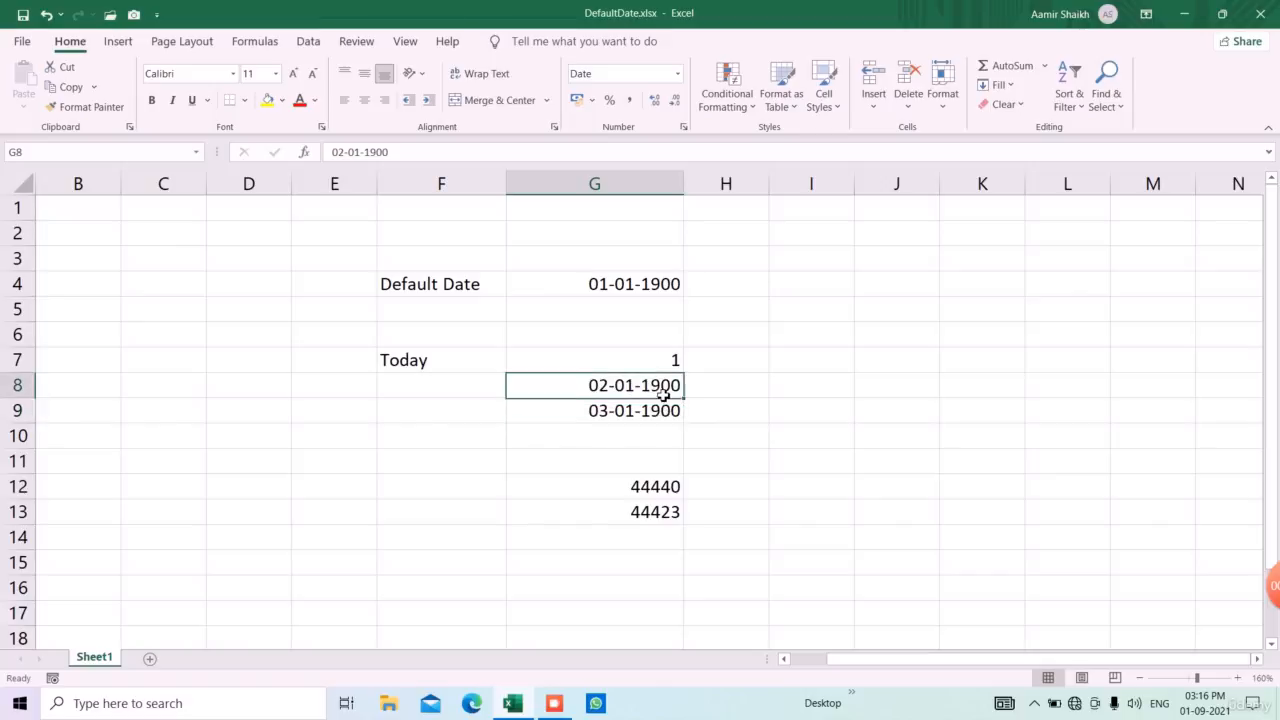
left_click(677, 74)
left_click(668, 100)
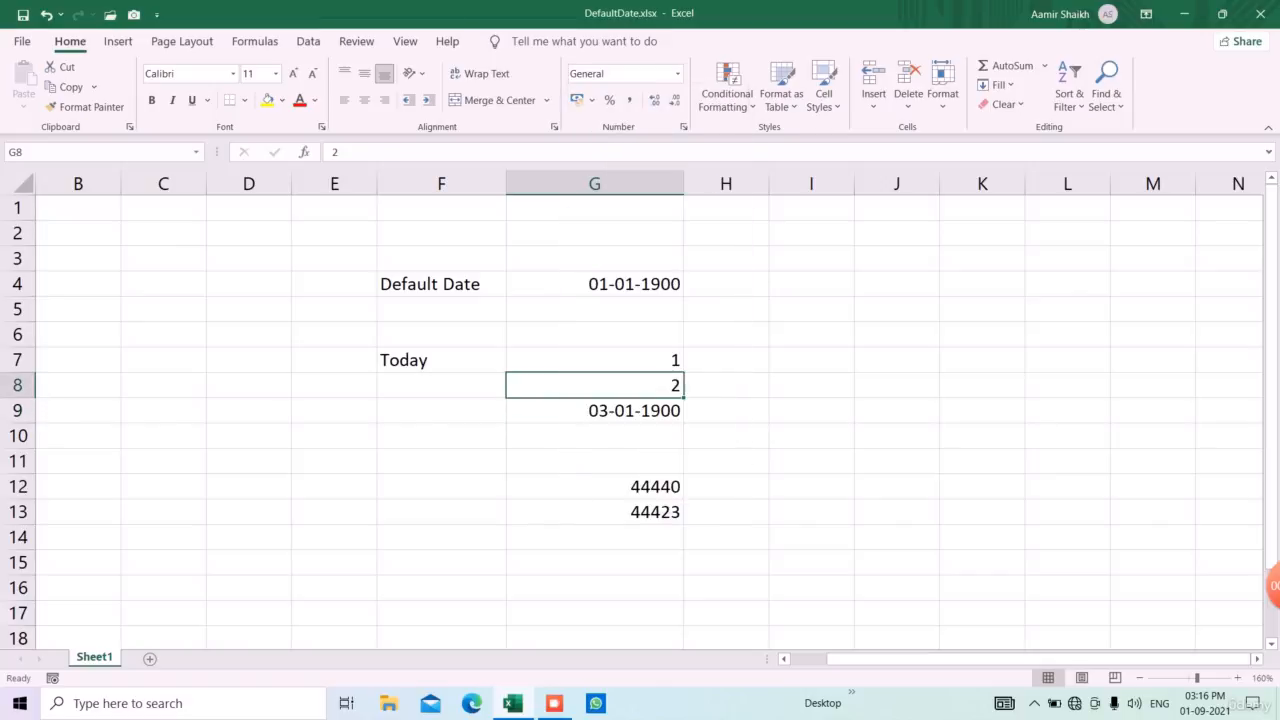
left_click(663, 410)
left_click(677, 74)
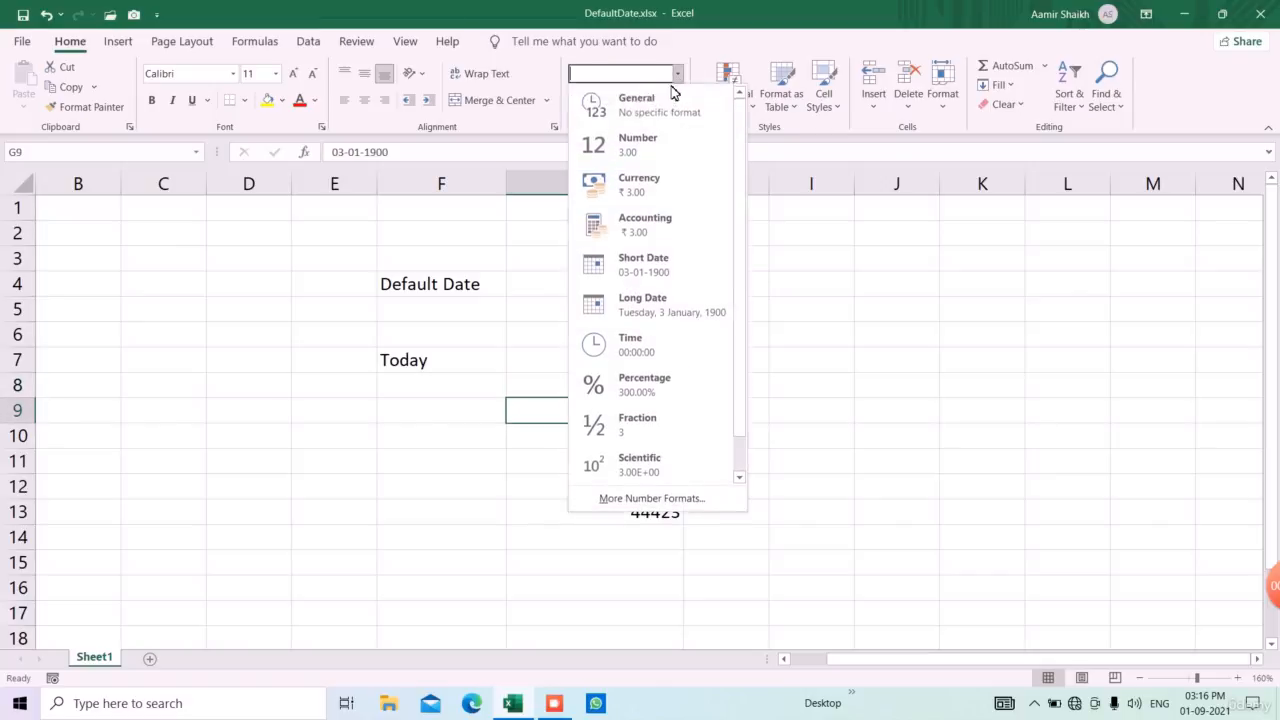
left_click(668, 100)
Format the range G7:G14 as Short Date
left_click_drag(657, 363, 660, 538)
left_click(677, 74)
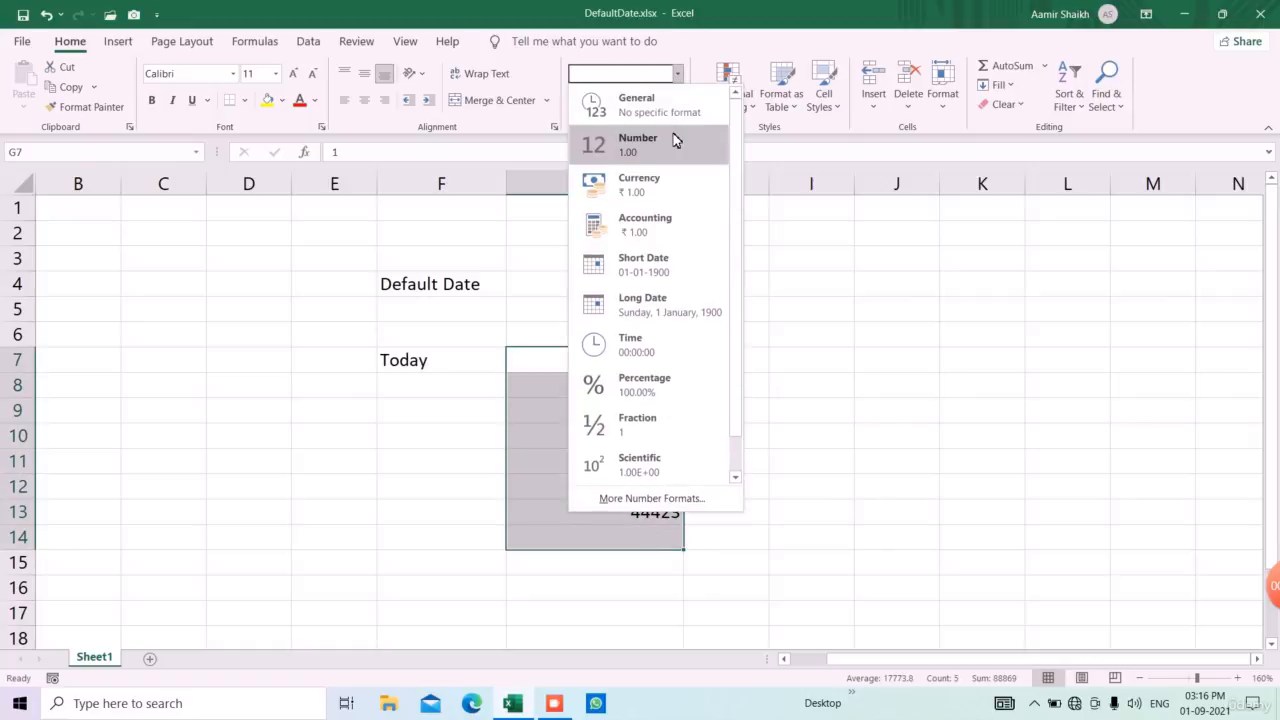
left_click(650, 266)
left_click(730, 435)
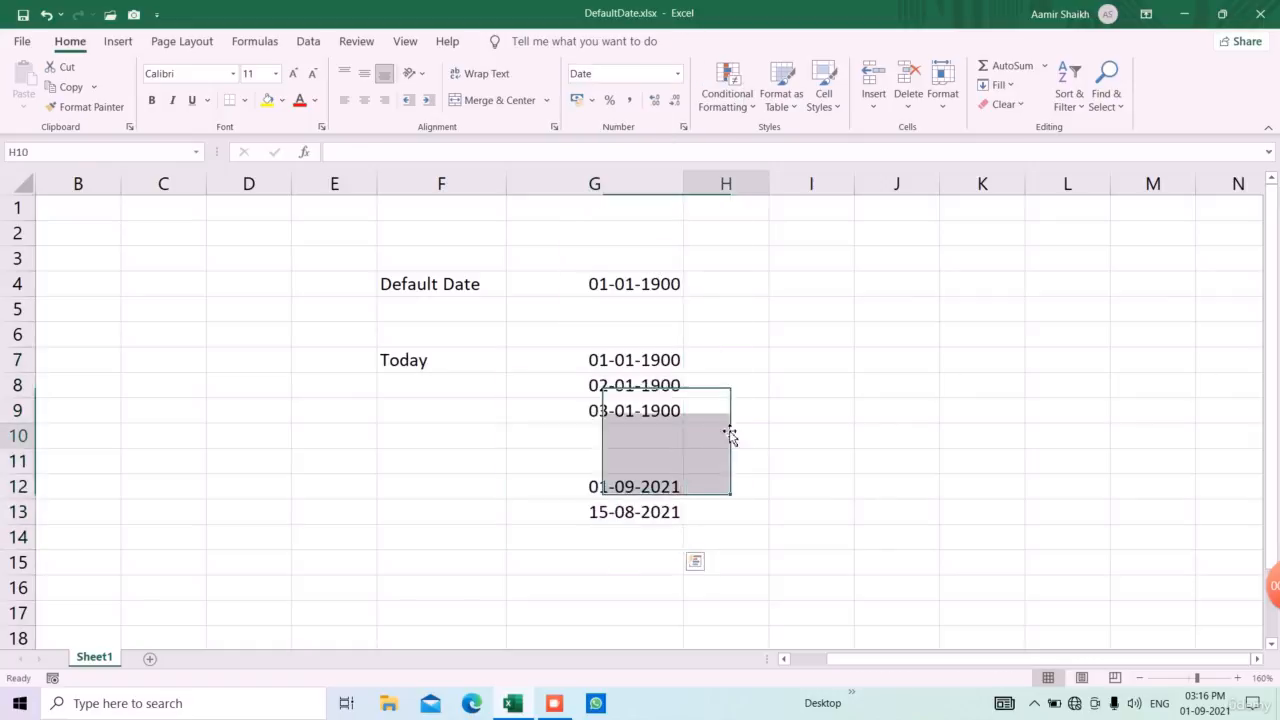
Enter the pre-1900 date 15-02-1800 in cell G16 and select that cell
left_click(625, 285)
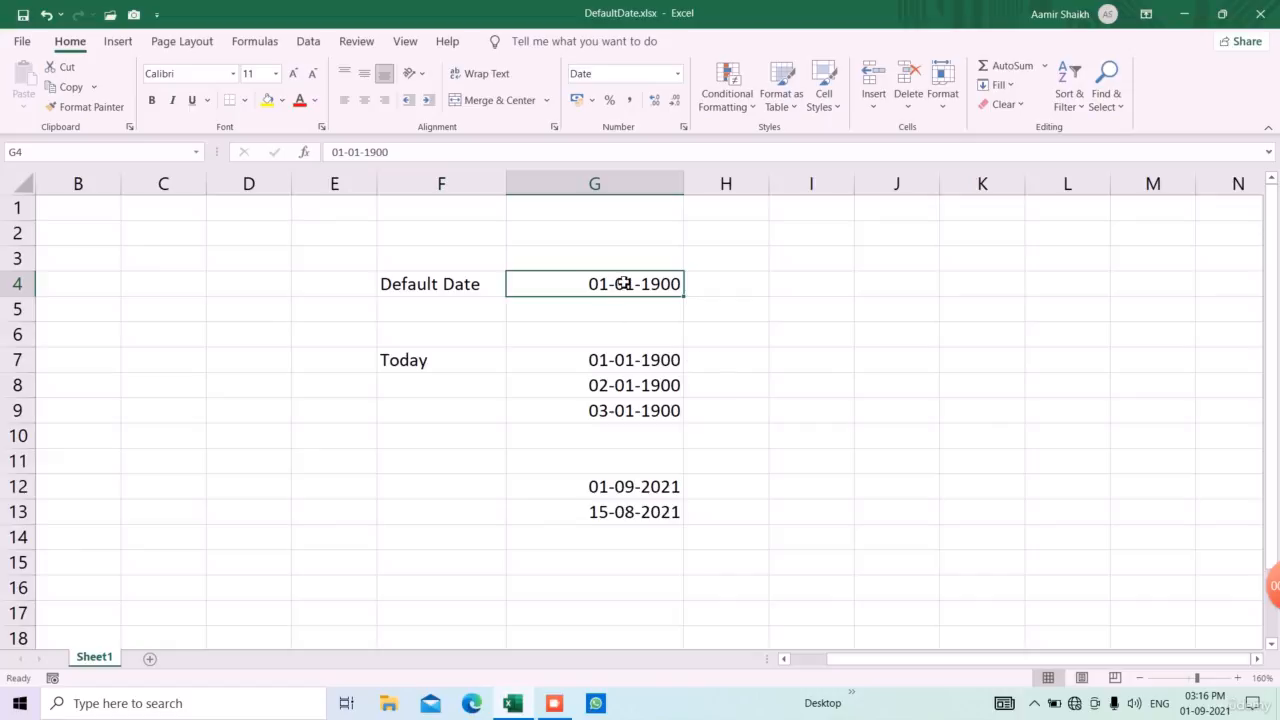
key("Down")
key("Down")
key("Down")
key("Down")
key("Down")
key("Down")
key("Down")
key("Down")
key("Down")
key("Down")
key("Down")
key("Down")
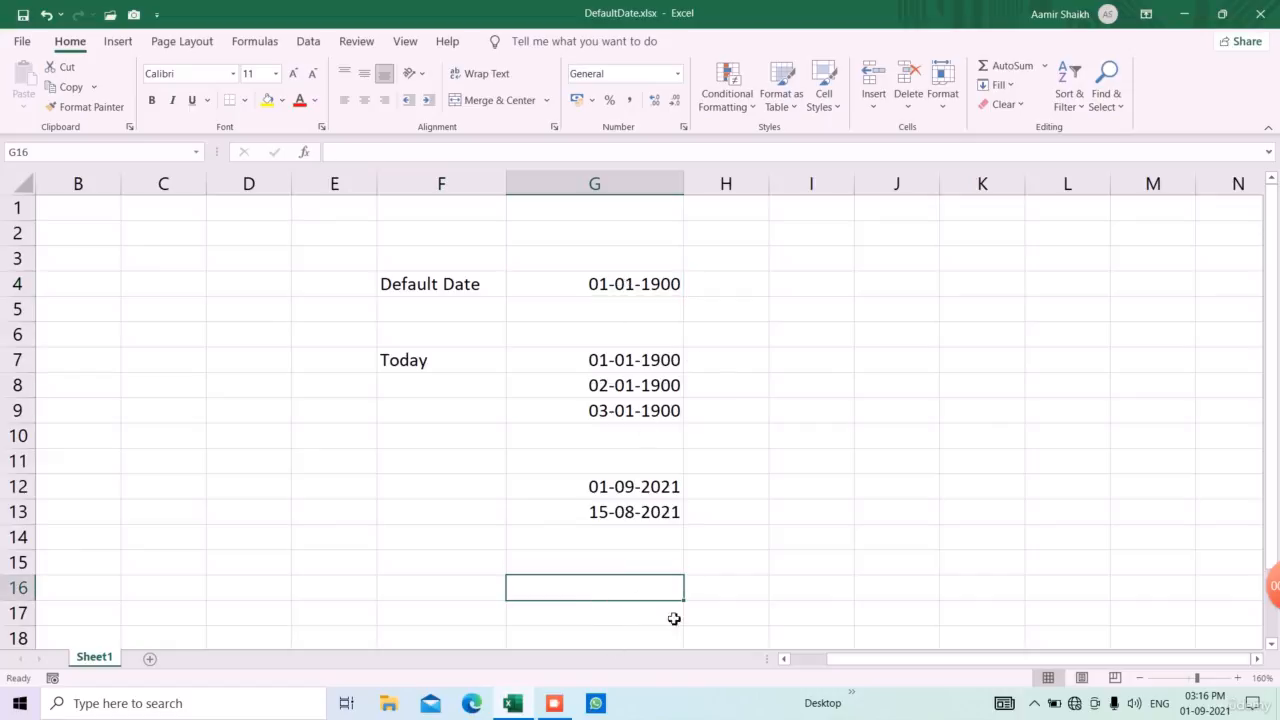
type("15-")
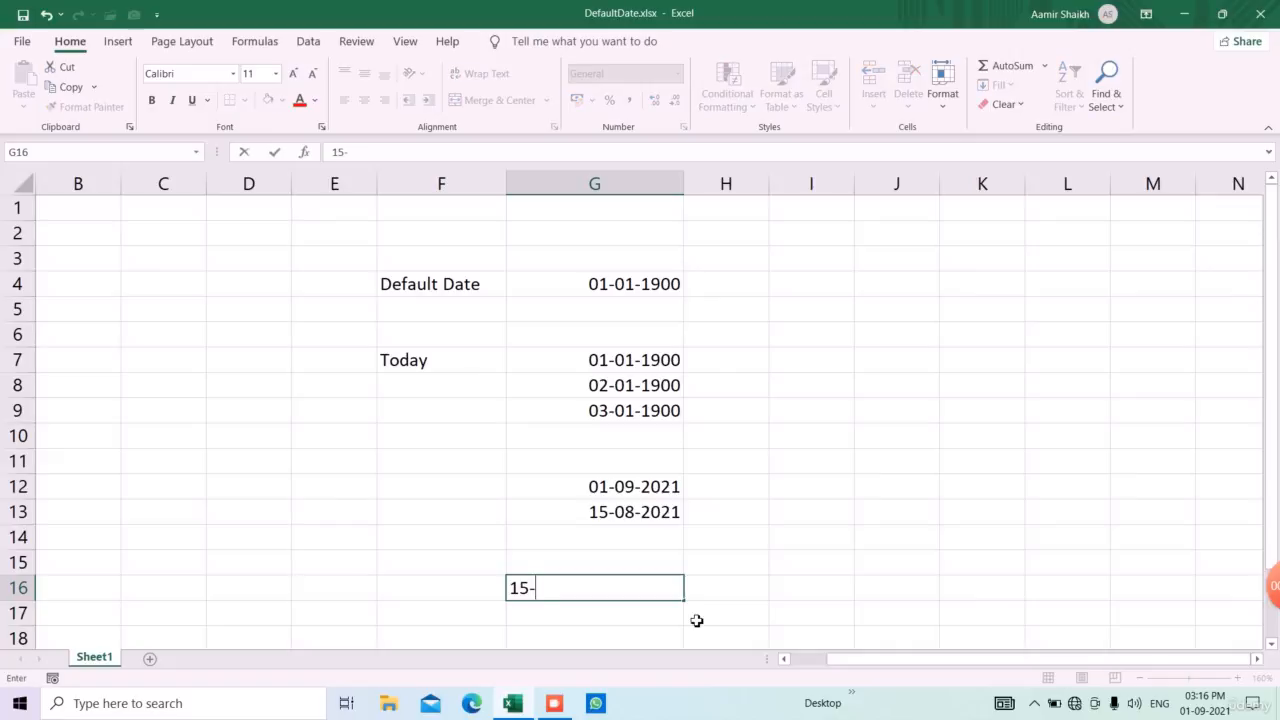
type("02-1800")
key("ctrl+Return")
key("Return")
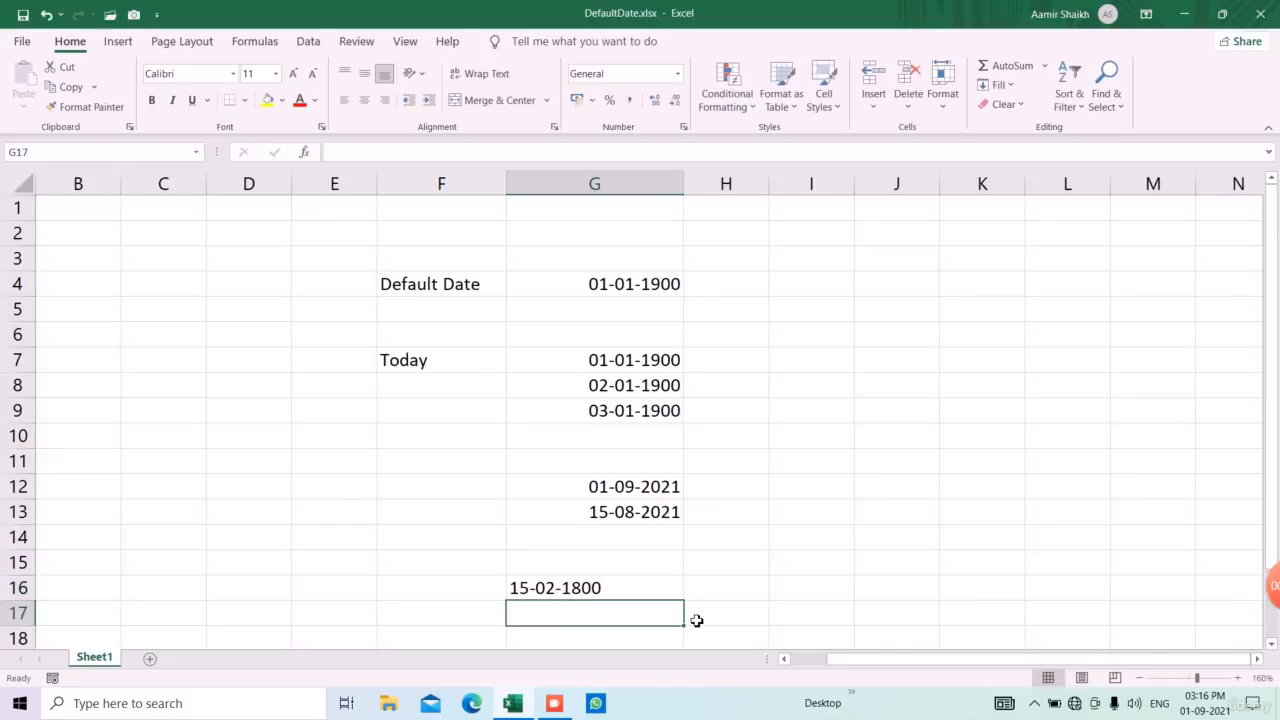
left_click(632, 595)
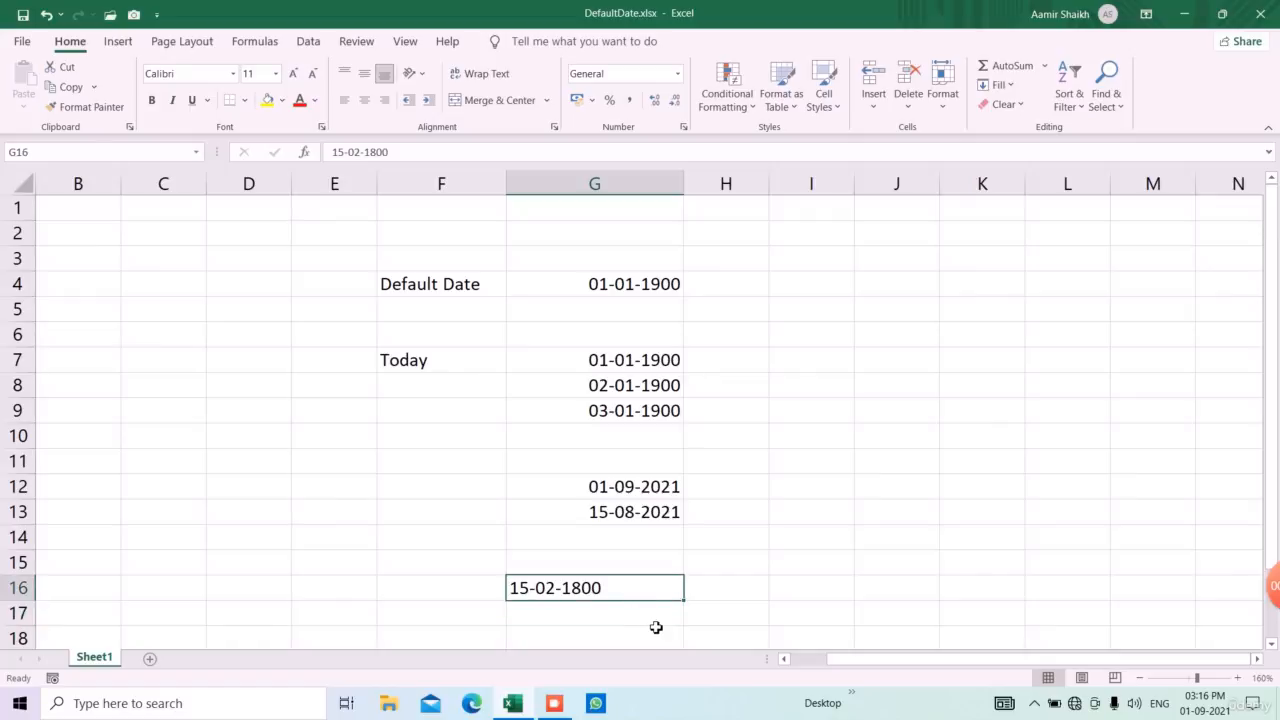
Select the dates in G4:G13 for comparison, clear the date in G16, and select the default date in G4
left_click(655, 622)
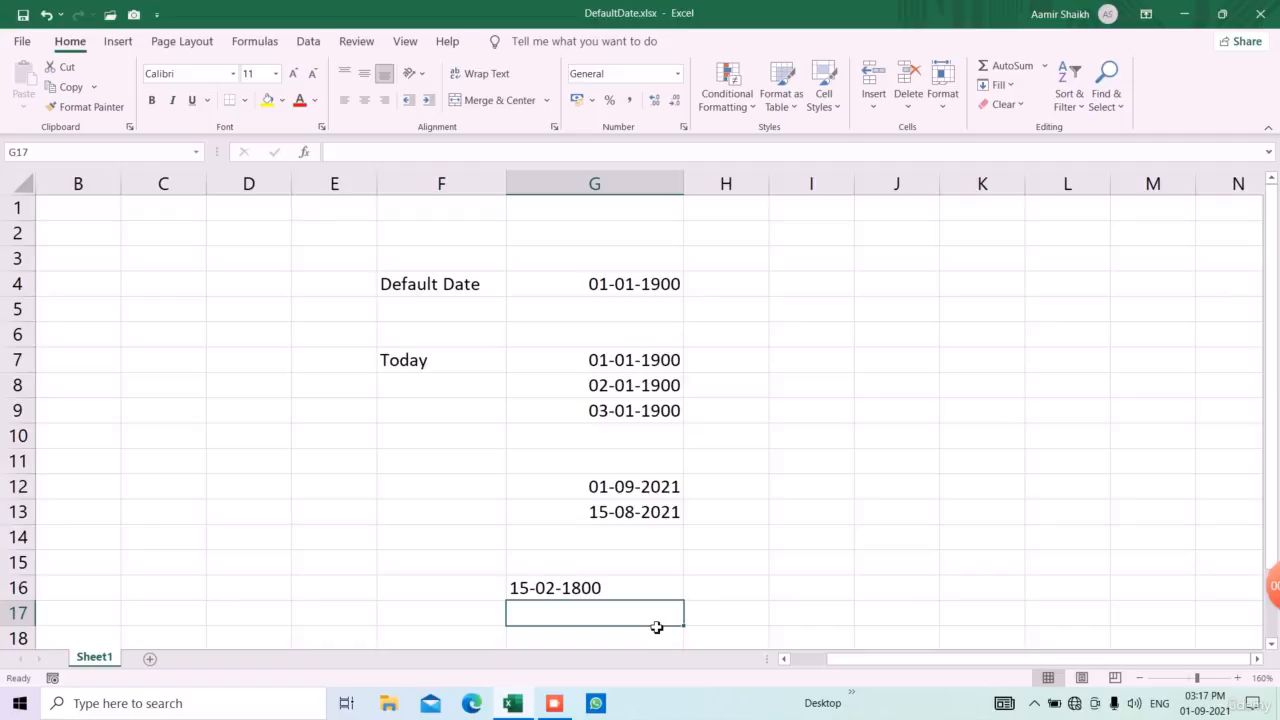
left_click_drag(662, 294, 656, 517)
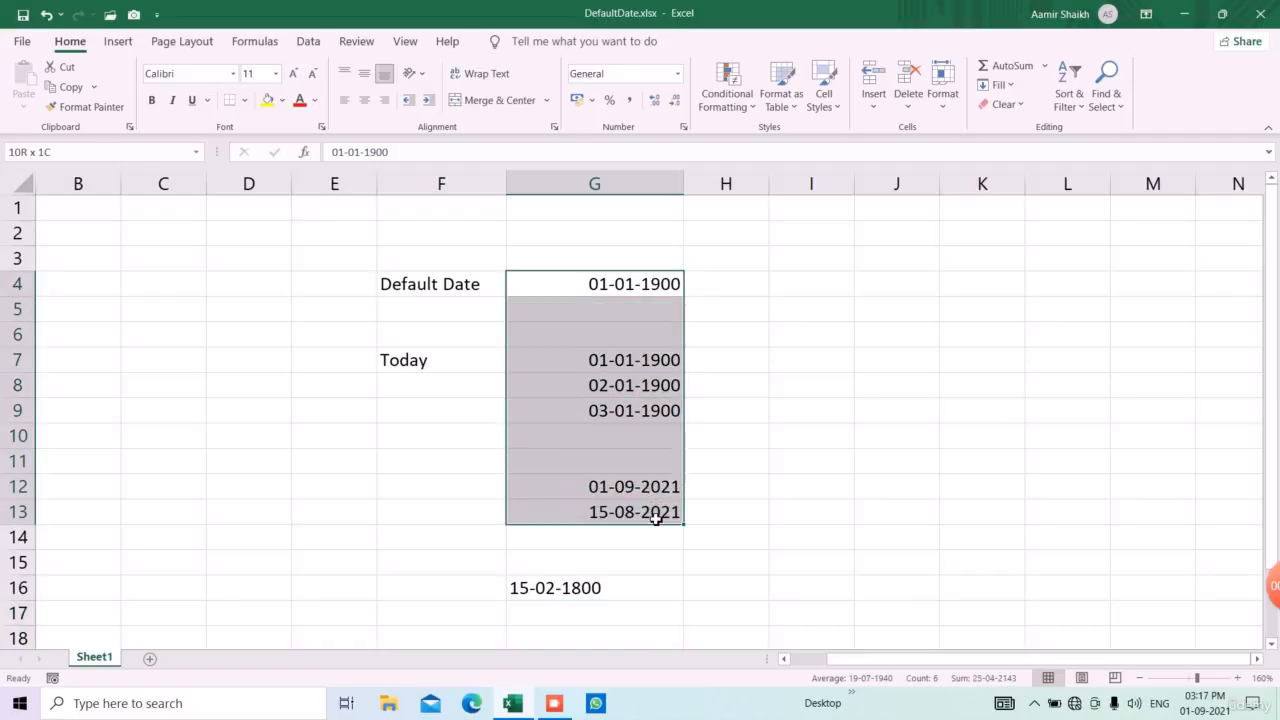
left_click(631, 587)
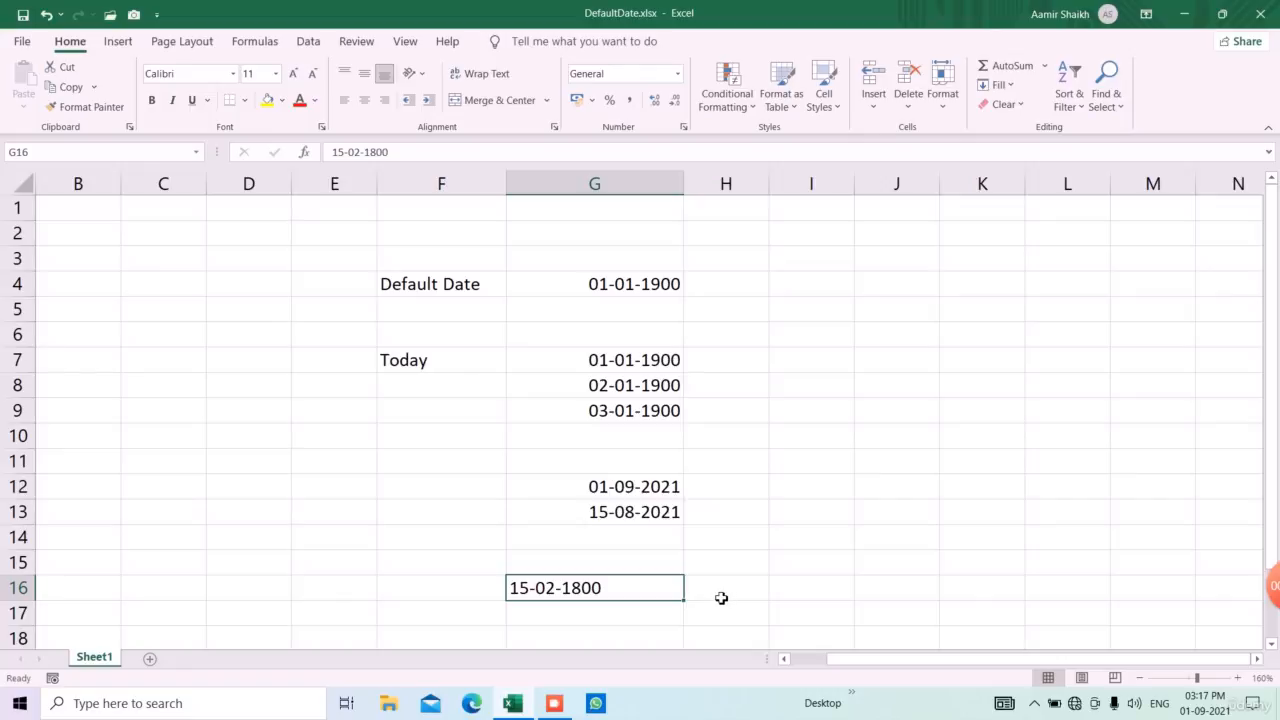
key("Delete")
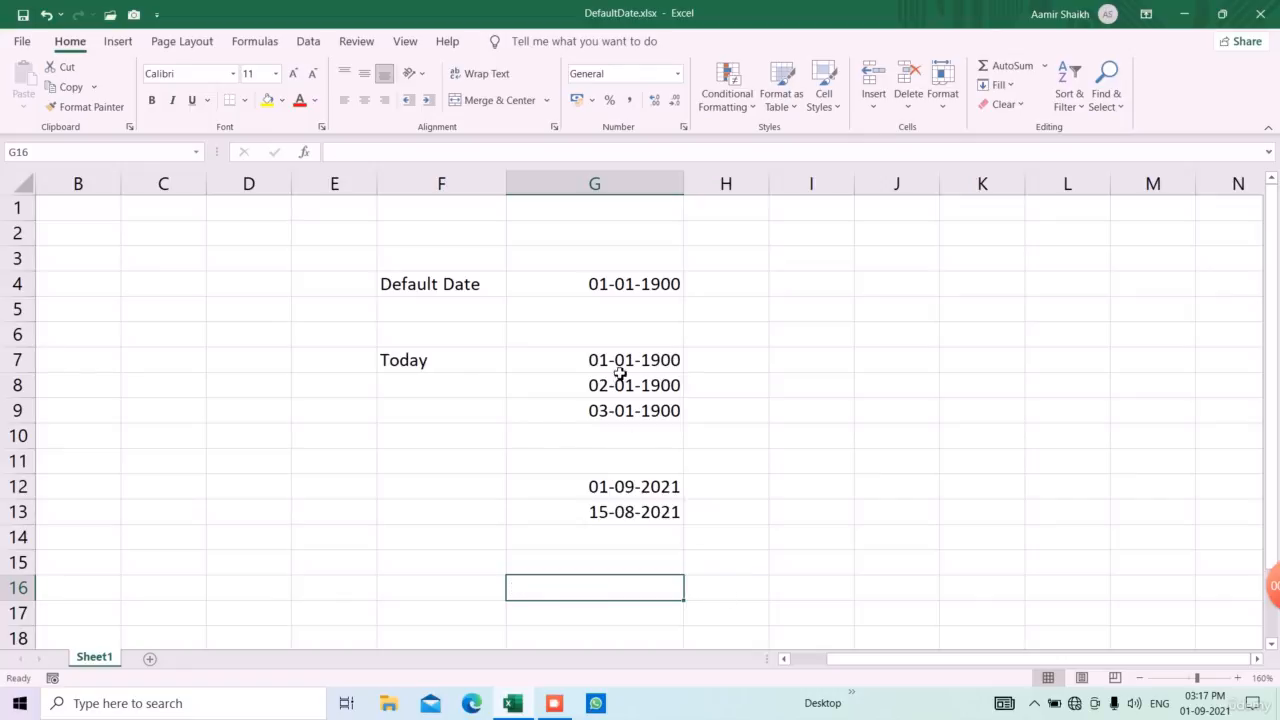
left_click(629, 294)
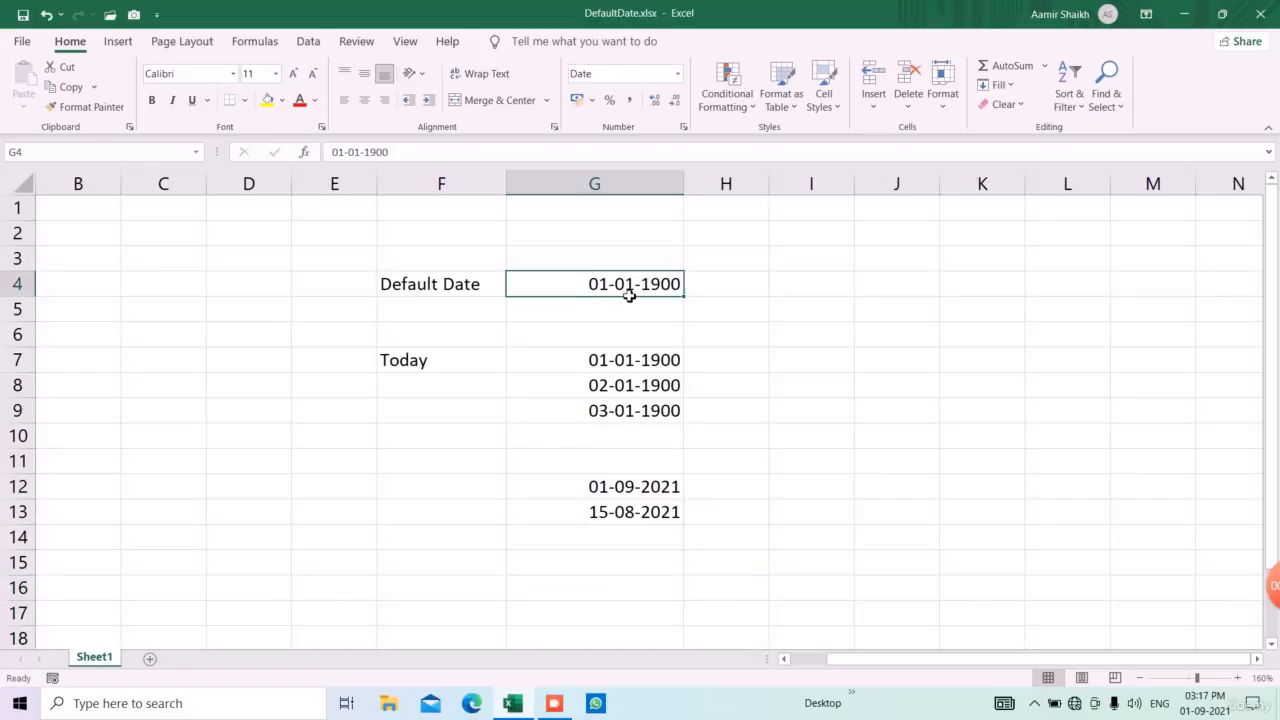
Switch the date in G12 to the General format and back to Short Date
left_click(642, 487)
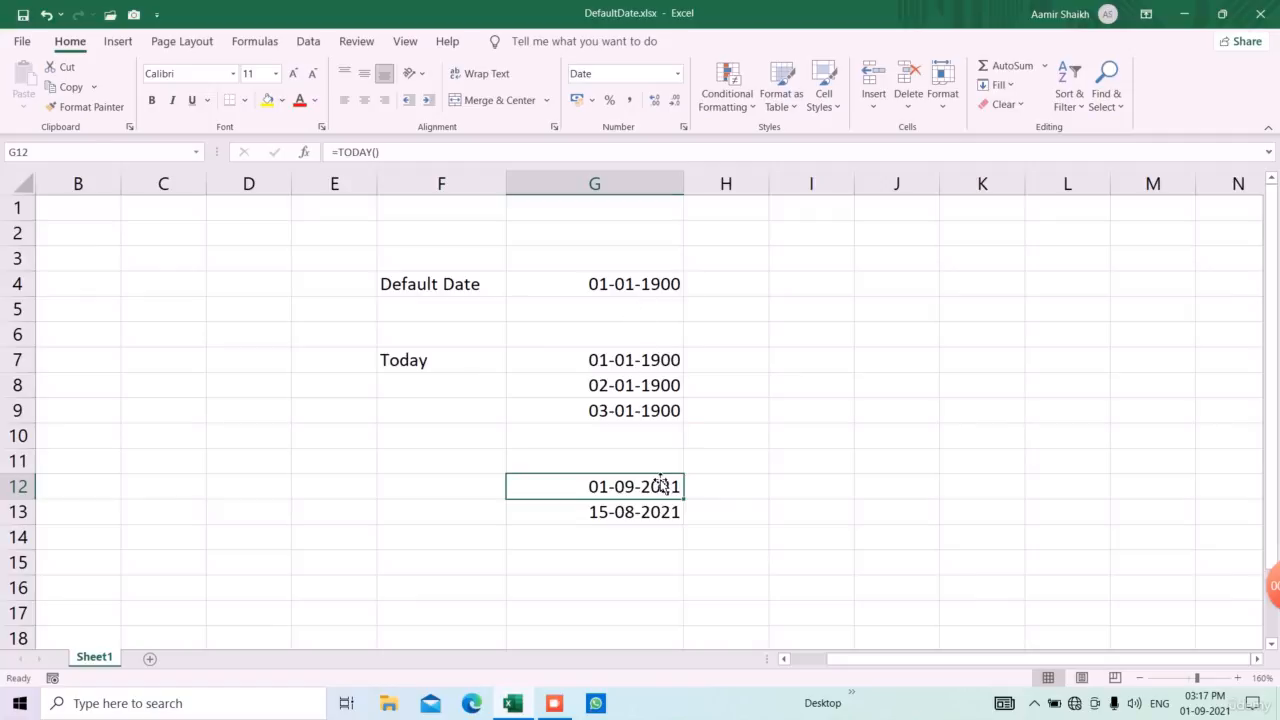
left_click(677, 73)
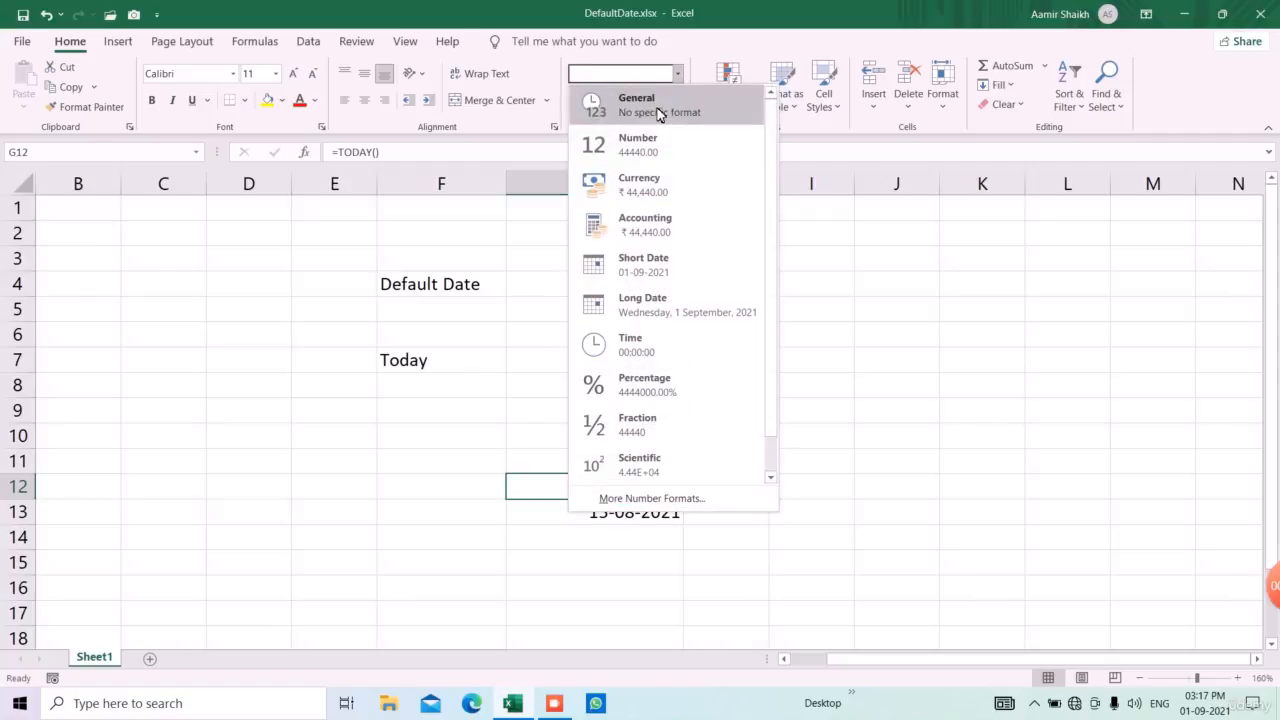
left_click(658, 105)
left_click(676, 76)
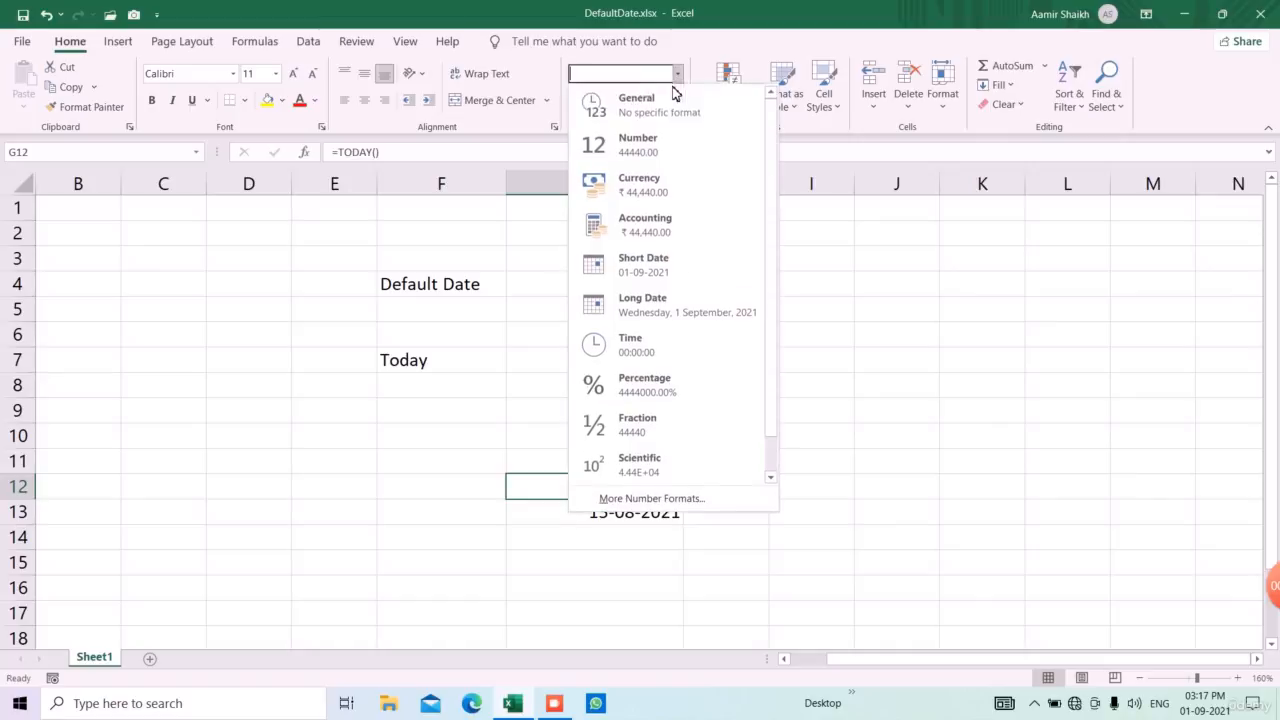
left_click(660, 272)
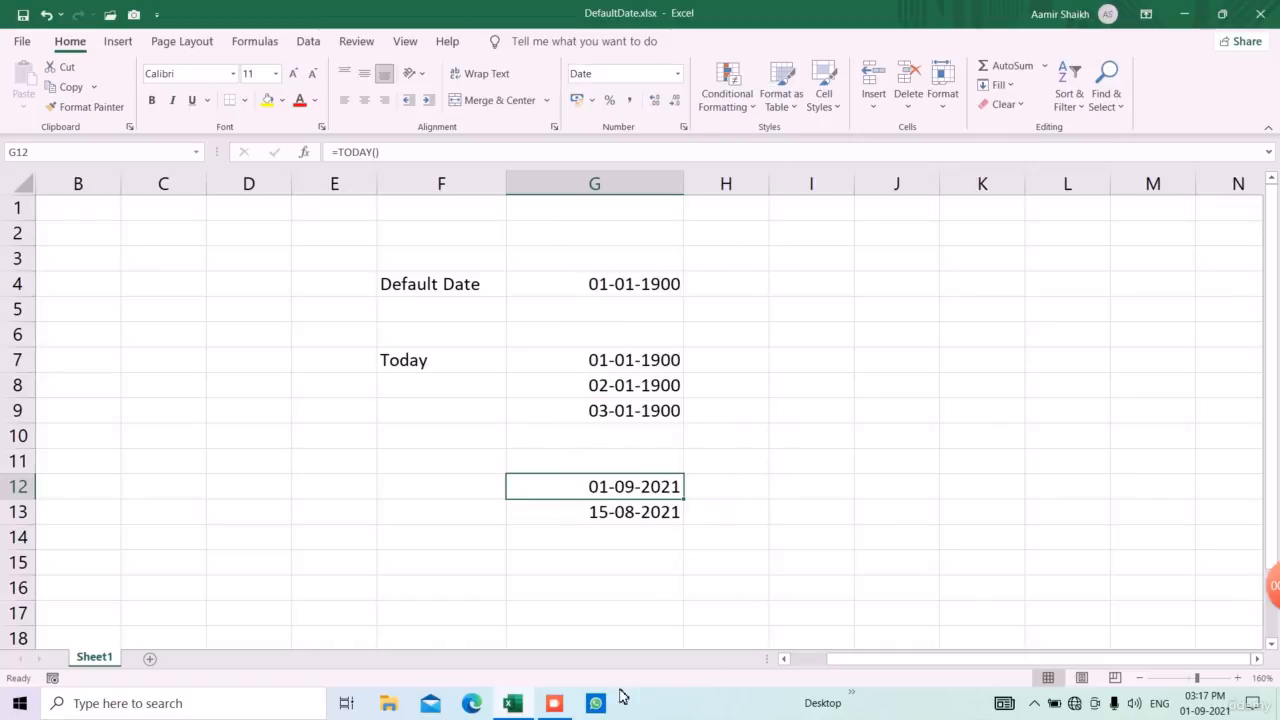
left_click(556, 702)
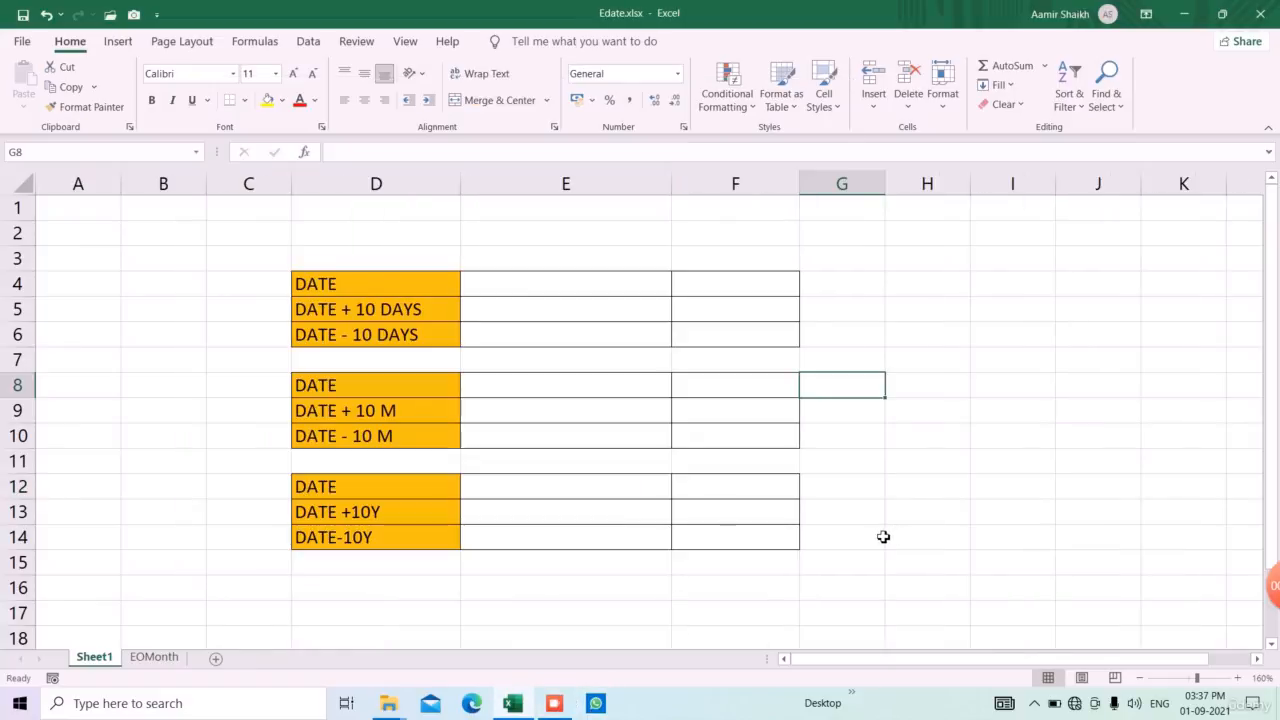
Enter =TODAY() in cell E4 as the base date of the days table in the Edate.xlsx workbook
left_click(515, 288)
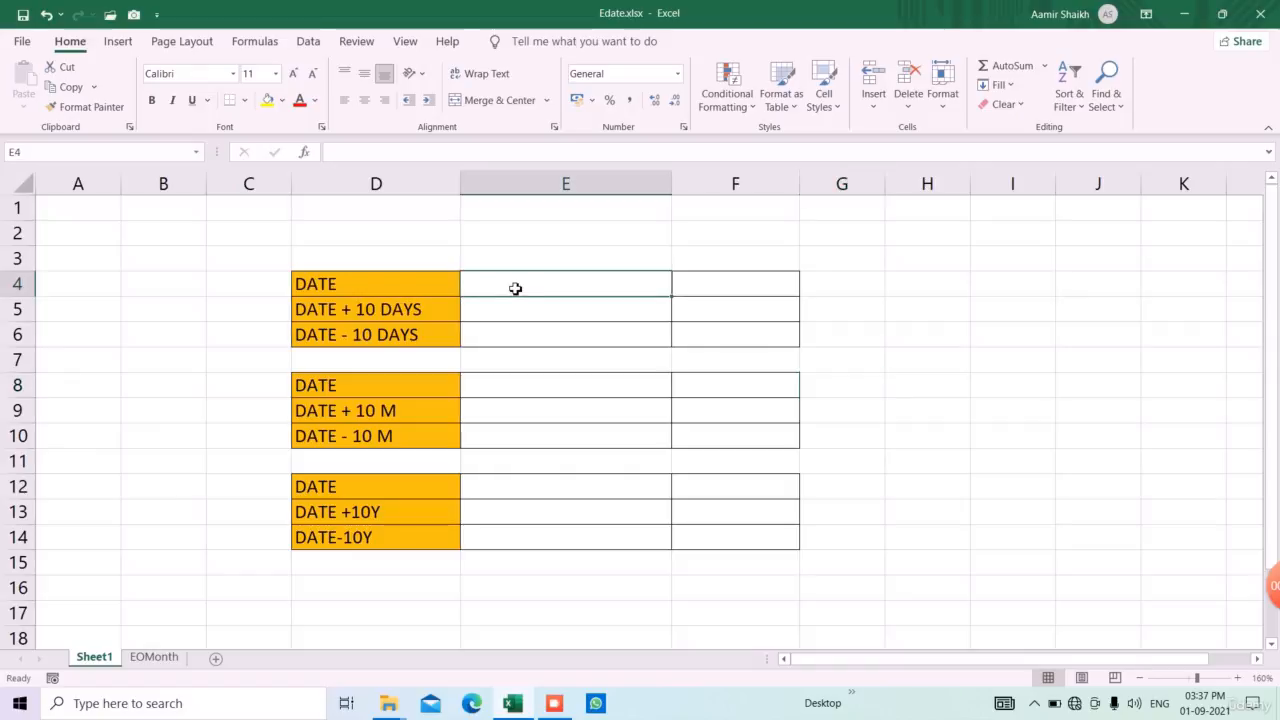
type("=TODAY(")
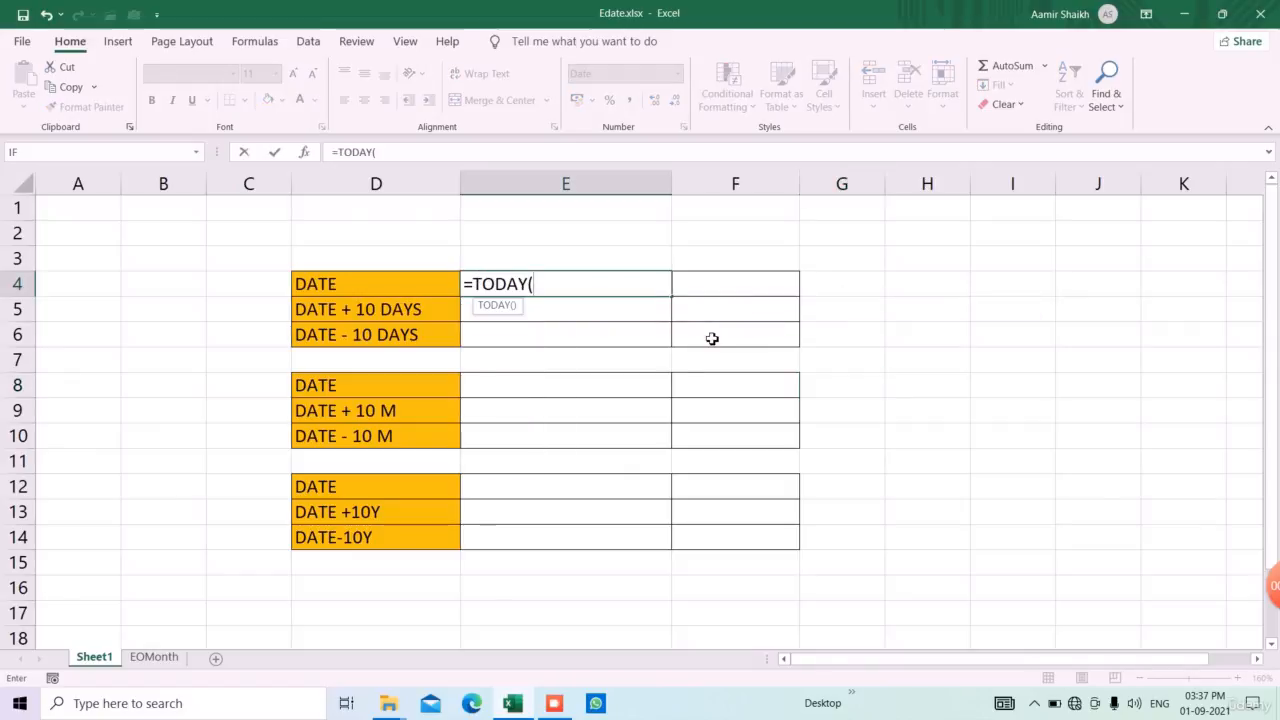
type(")")
key("Return")
Examine the labels of the DATE + 10 DAYS and DATE - 10 DAYS rows and the base date in E4
key("Up")
key("Down")
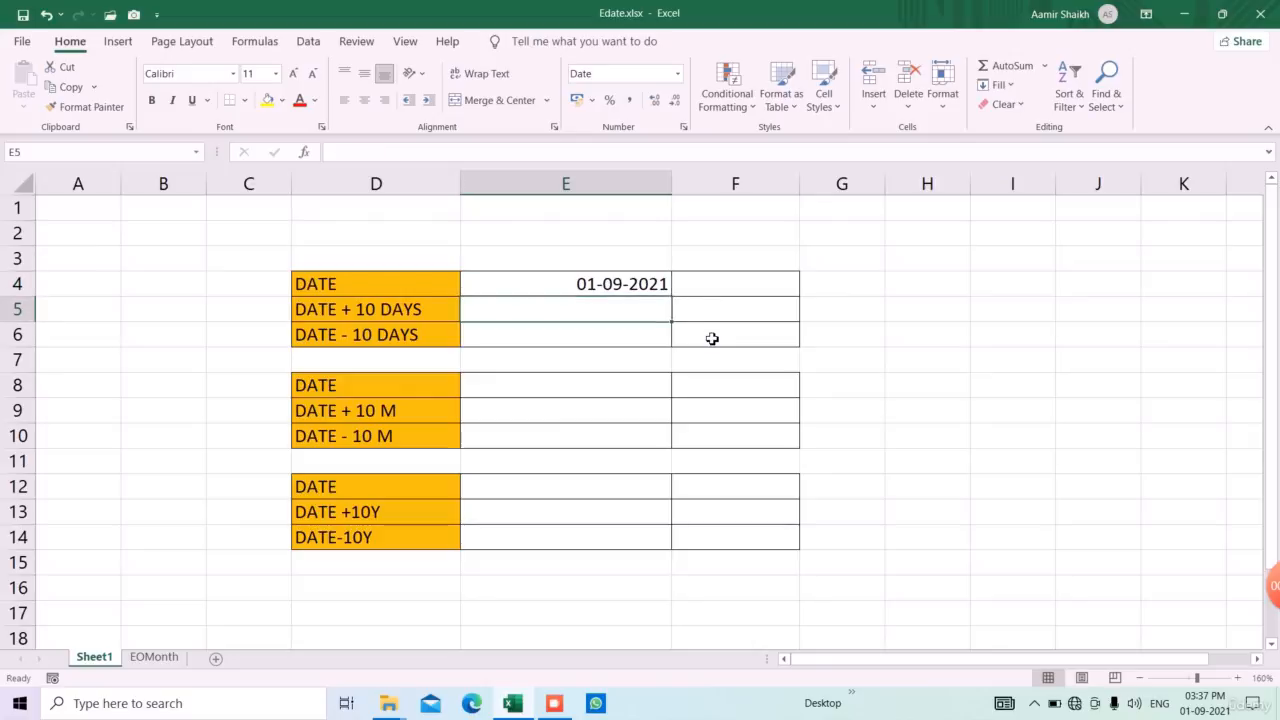
key("Left")
key("Right")
key("Down")
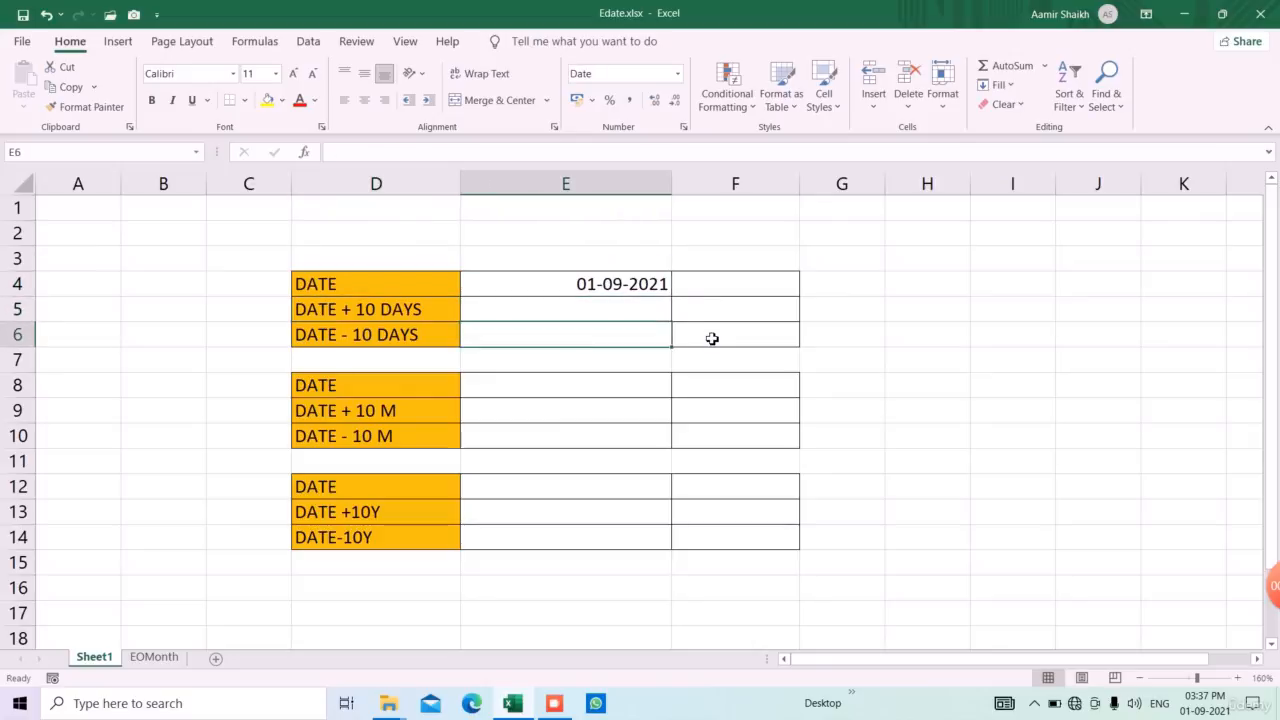
key("Left")
key("Right")
key("Up")
key("Up")
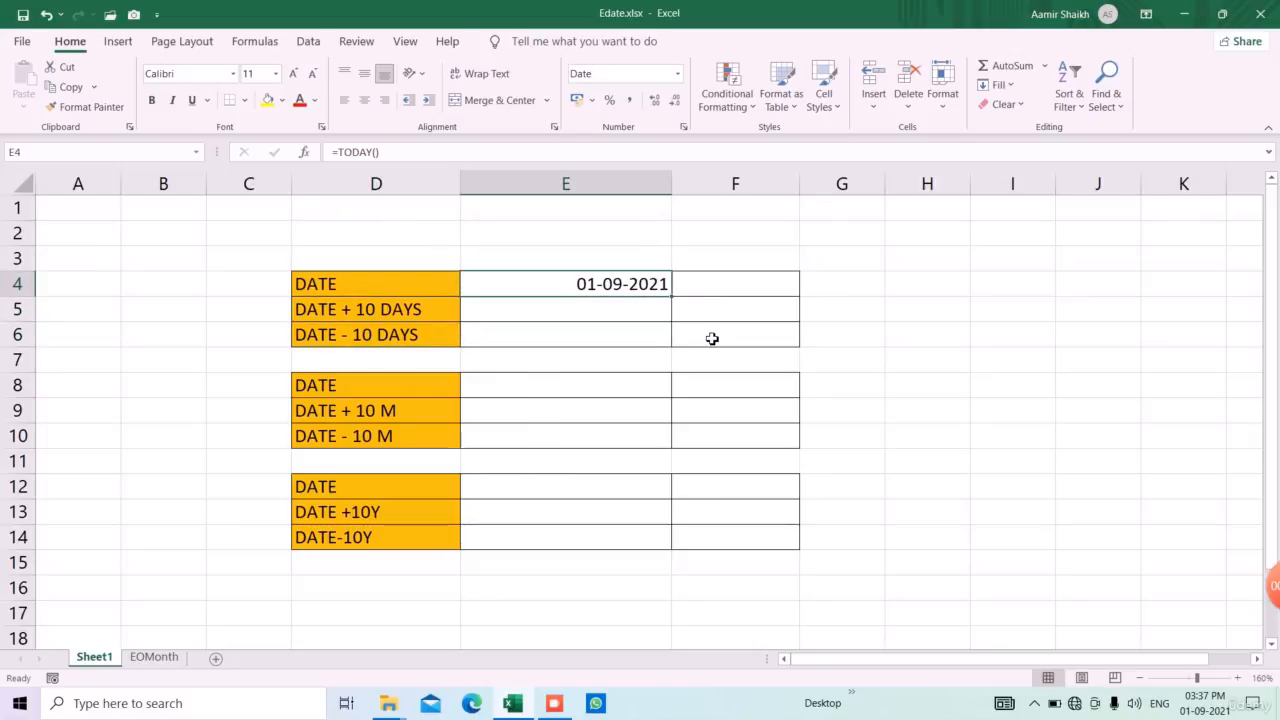
Enter 10 in cell F5 as the number of days
key("Down")
key("Right")
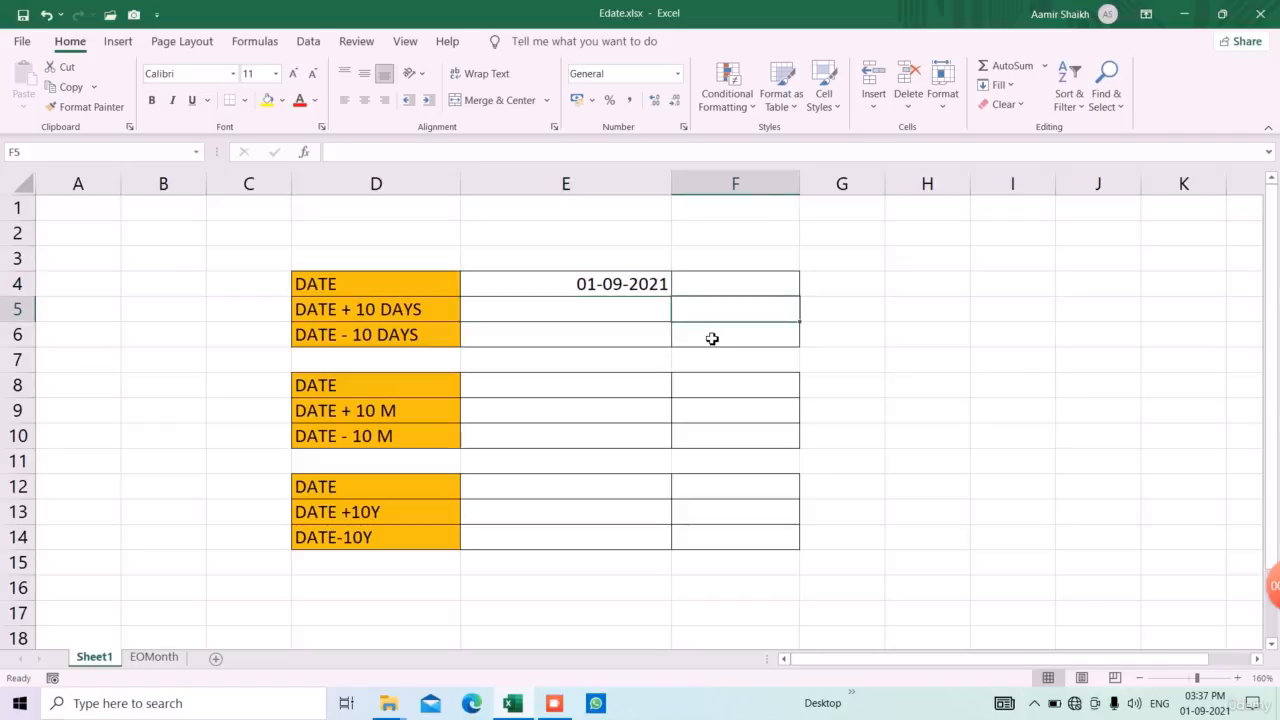
type("10")
key("Return")
Add the days in F5 to the base date with the formula =E4+F5 in cell E5
key("Left")
key("Up")
type("=")
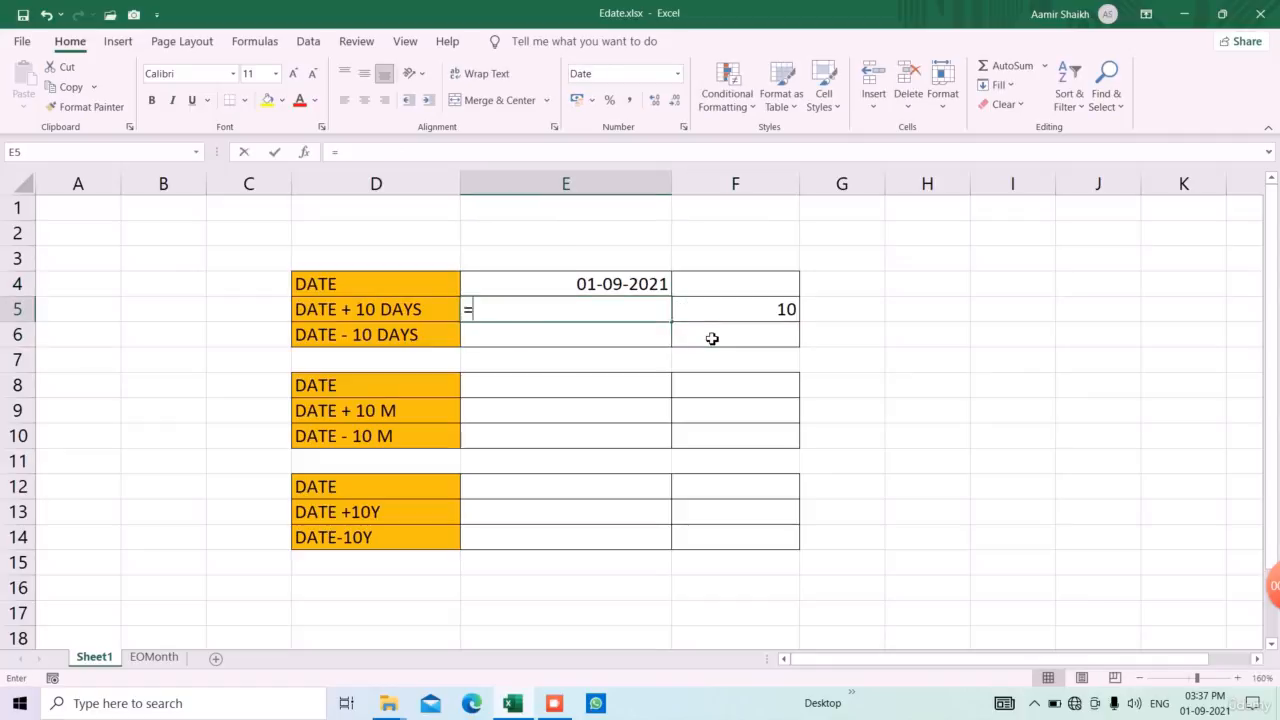
key("Up")
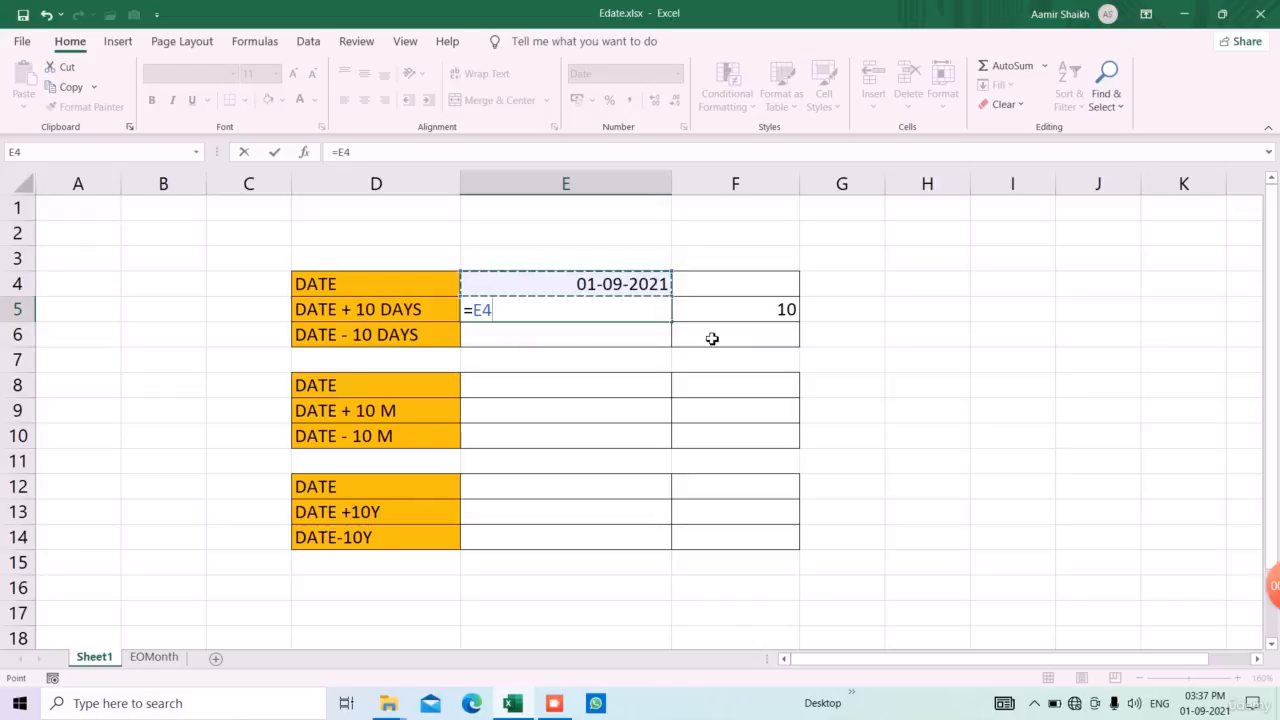
type("+")
key("Right")
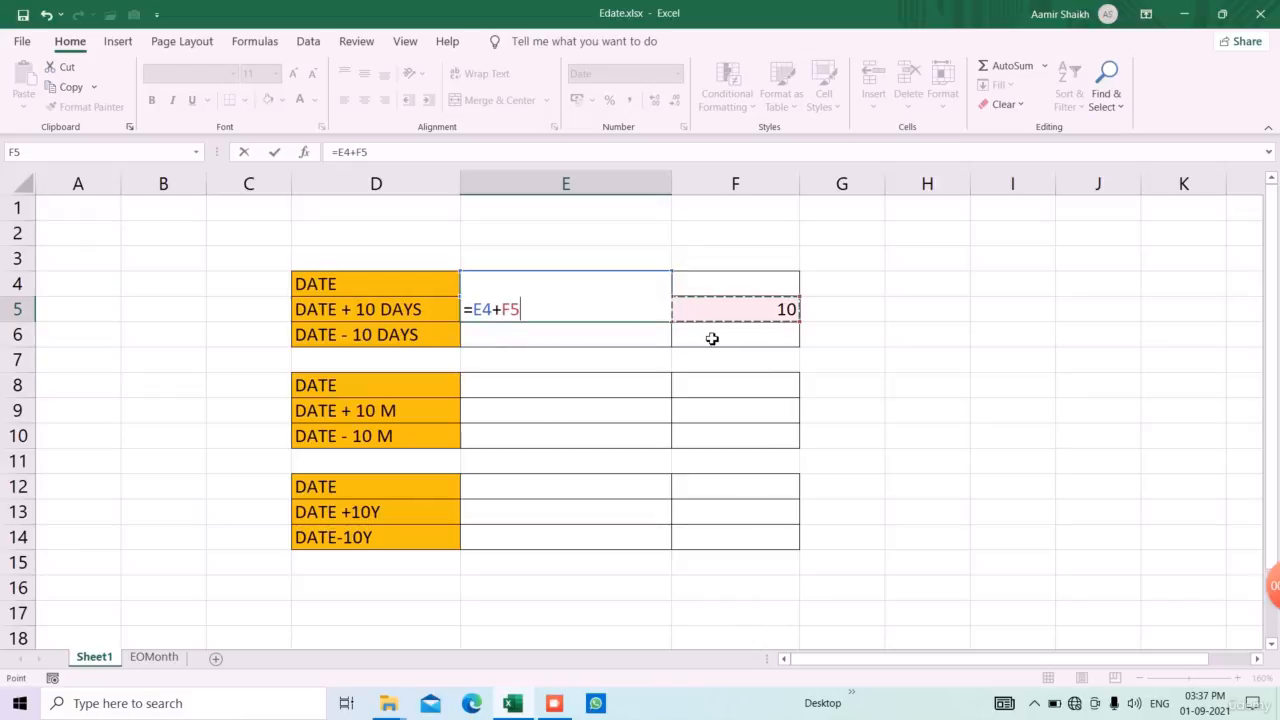
key("Return")
key("Up")
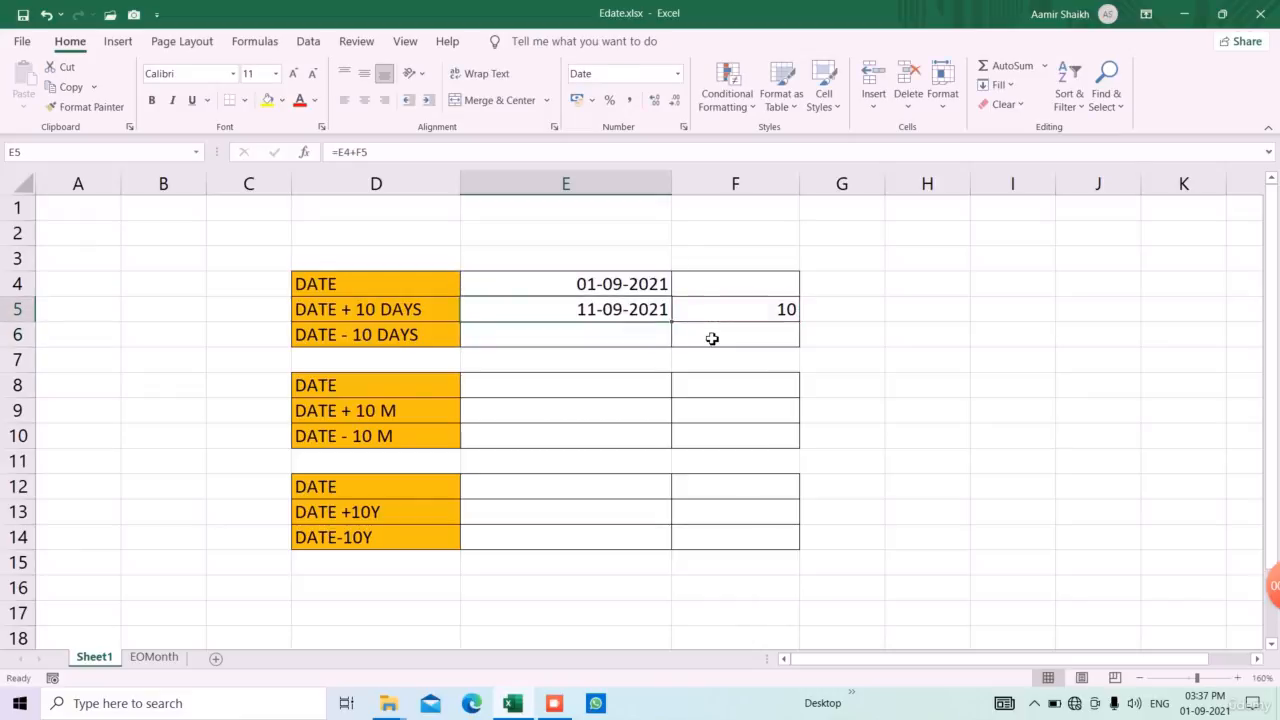
Subtract the days in F5 from the base date with the formula =E4-F5 in cell E6
left_click(660, 343)
type("=")
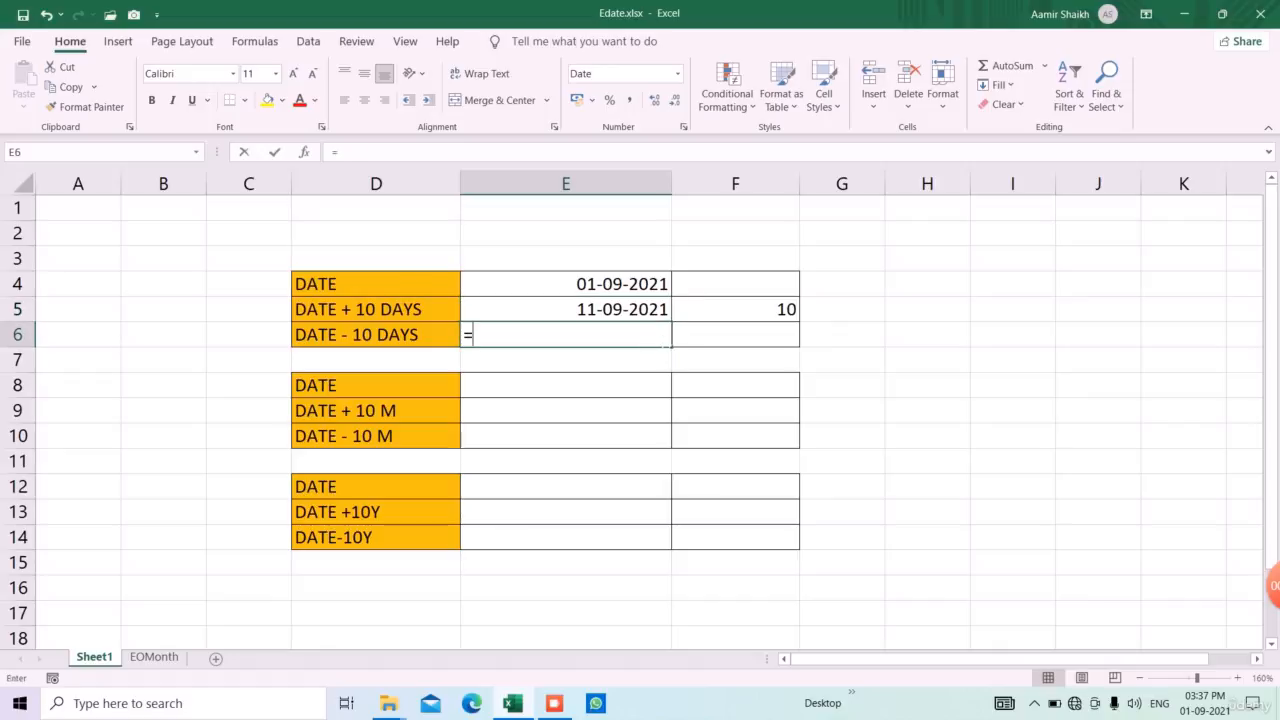
key("Up")
key("Up")
type("-")
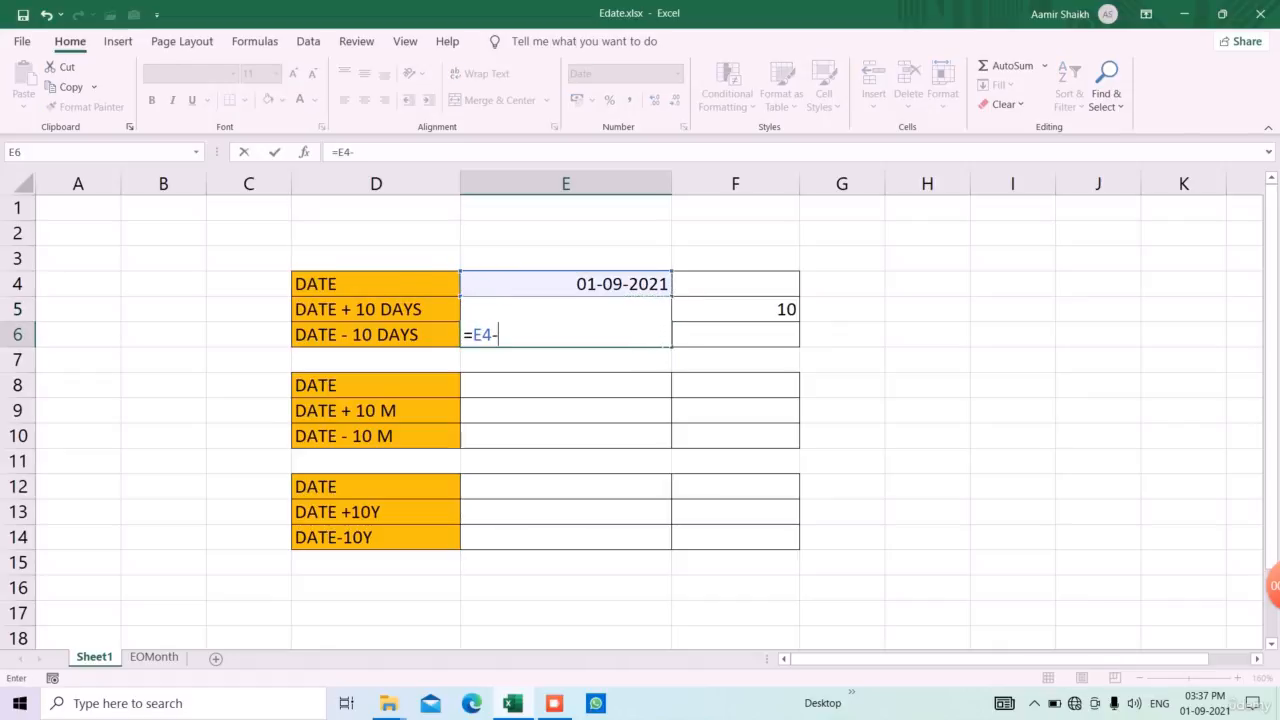
key("Right")
key("Up")
key("Return")
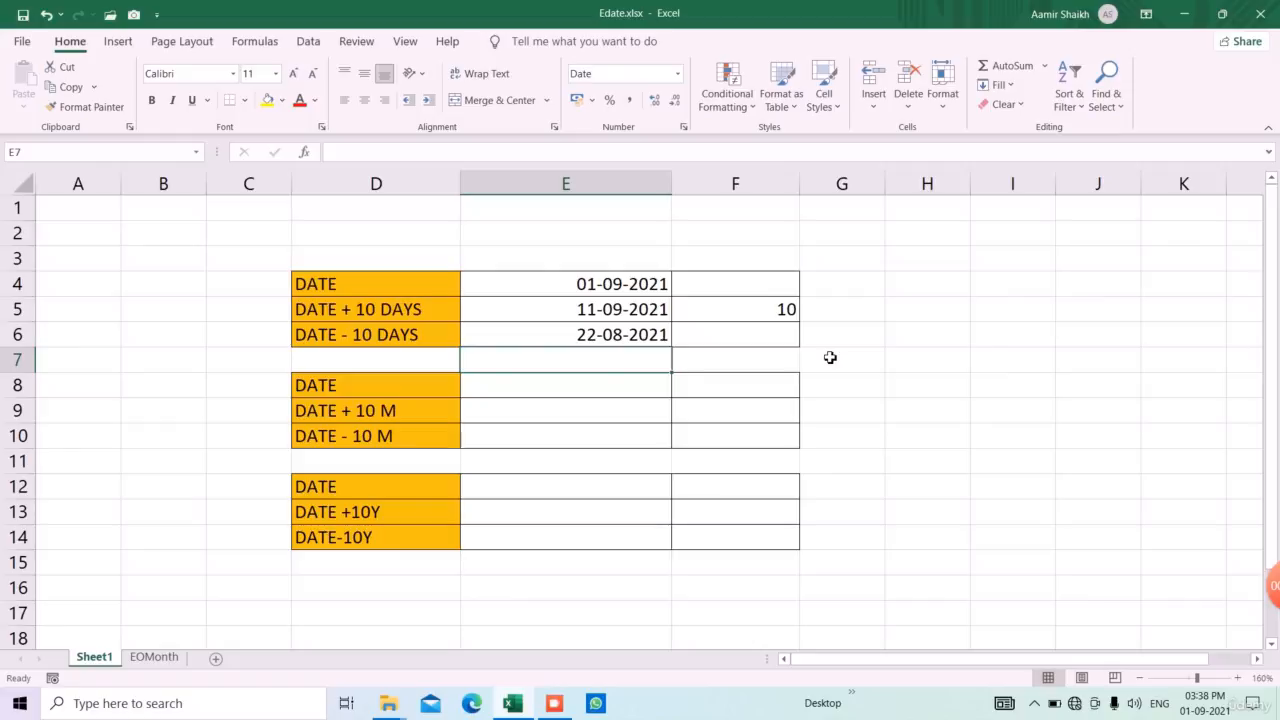
Try 5 and 1 as the number of days in F5, check the calculated dates, and restore F5 to 10
key("Up")
key("Up")
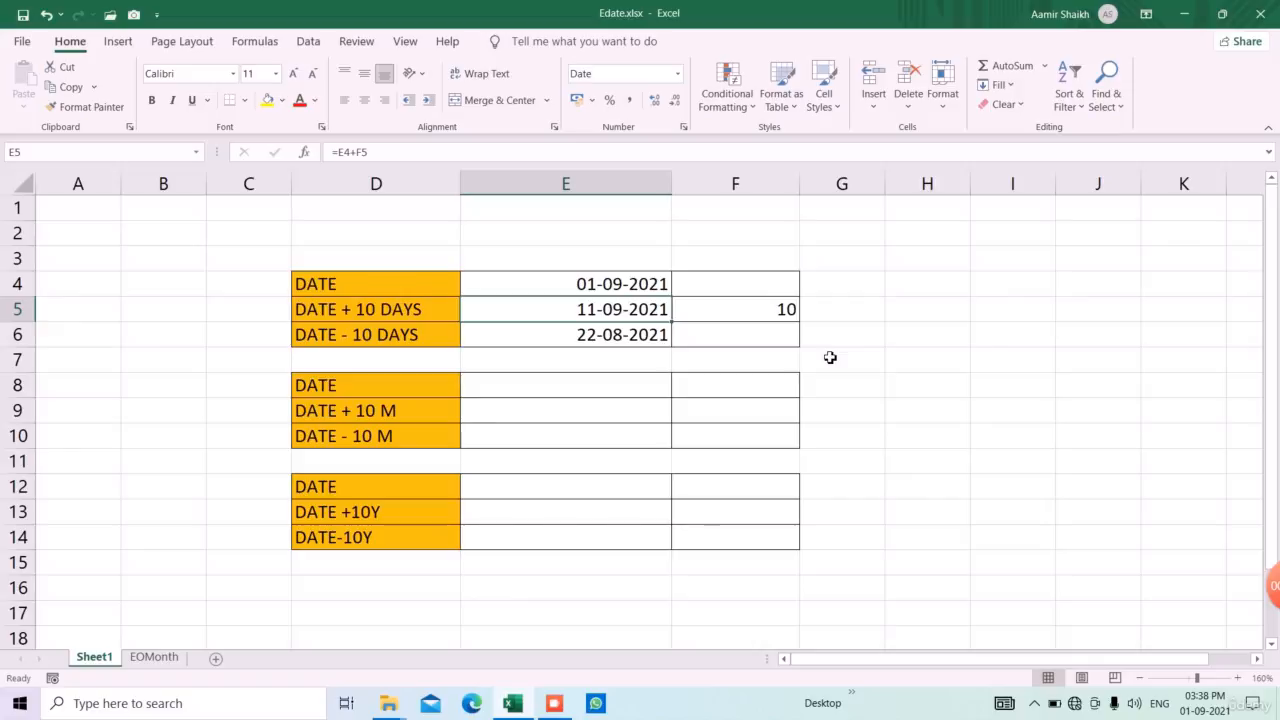
key("Down")
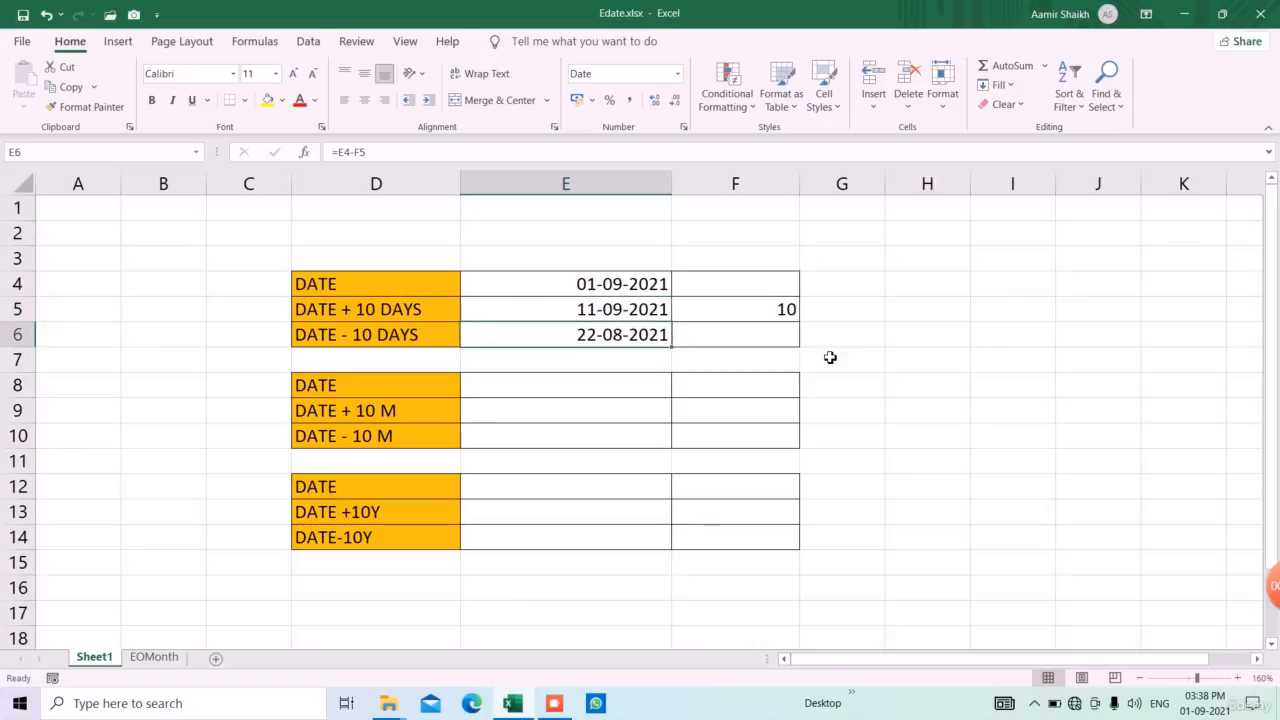
key("Up")
key("Right")
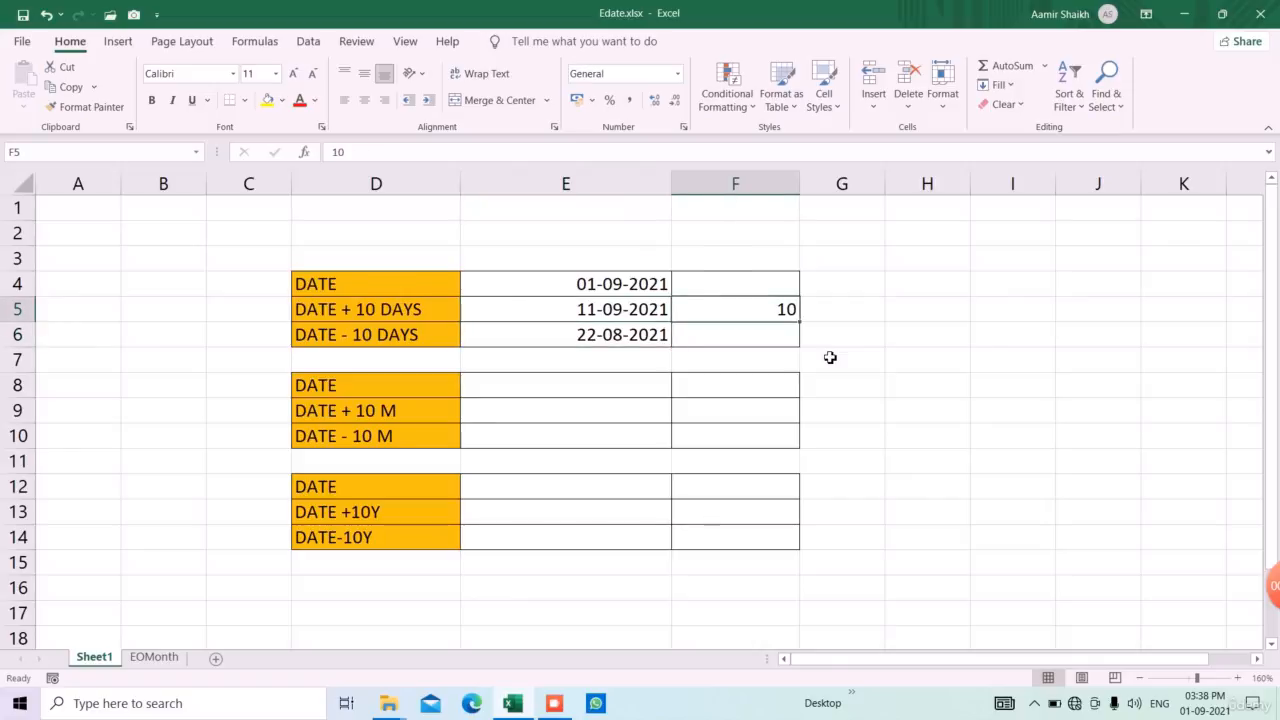
type("5")
key("ctrl+Return")
type("1")
key("Return")
key("Up")
key("Left")
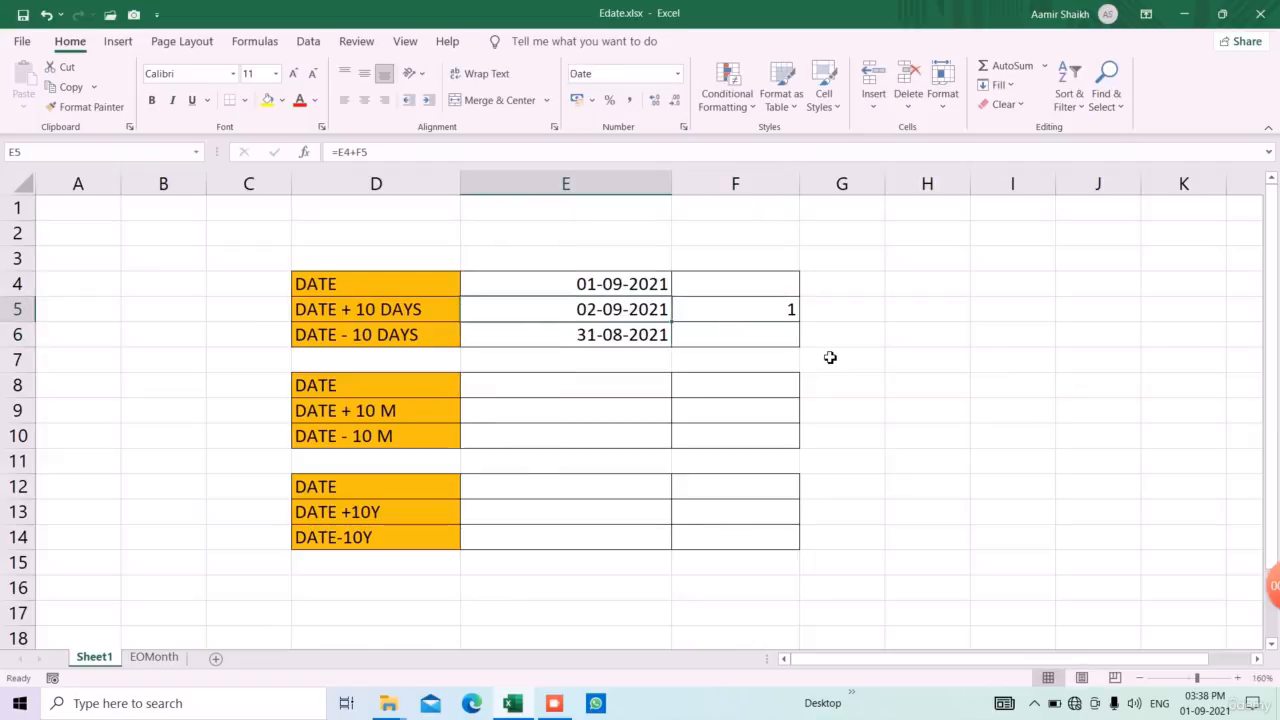
key("Down")
key("Right")
key("Up")
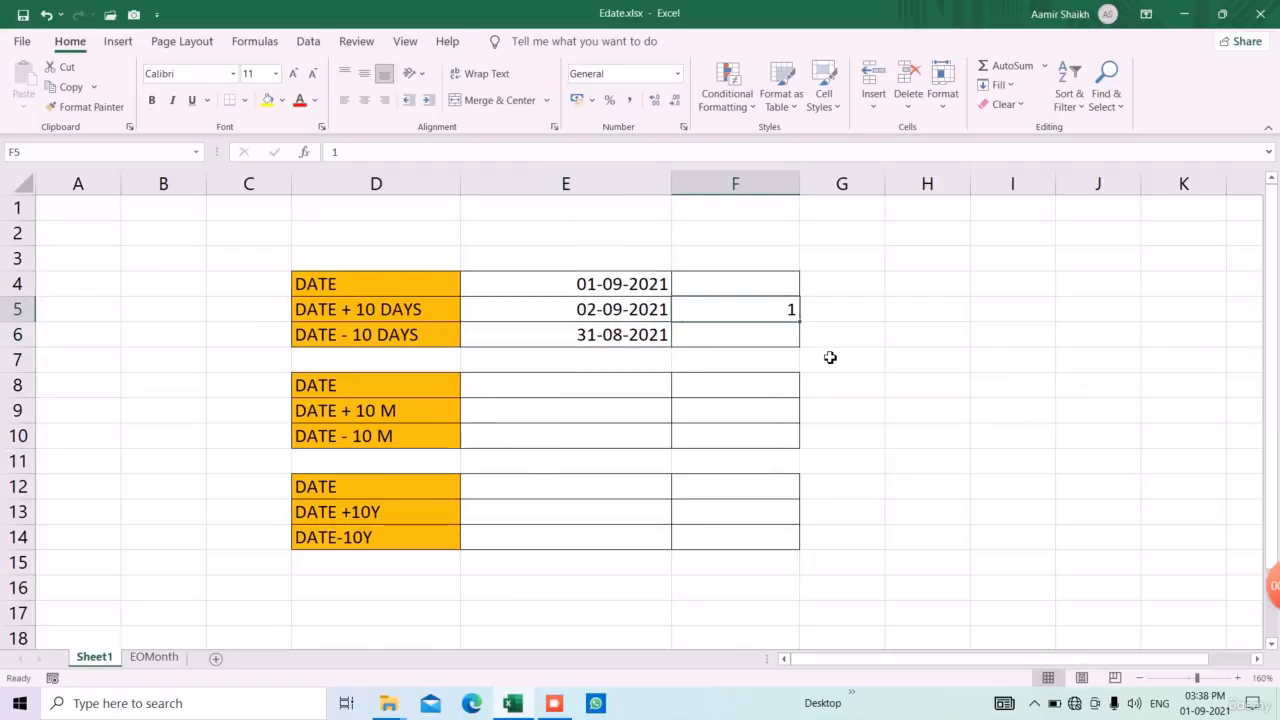
type("10")
key("Return")
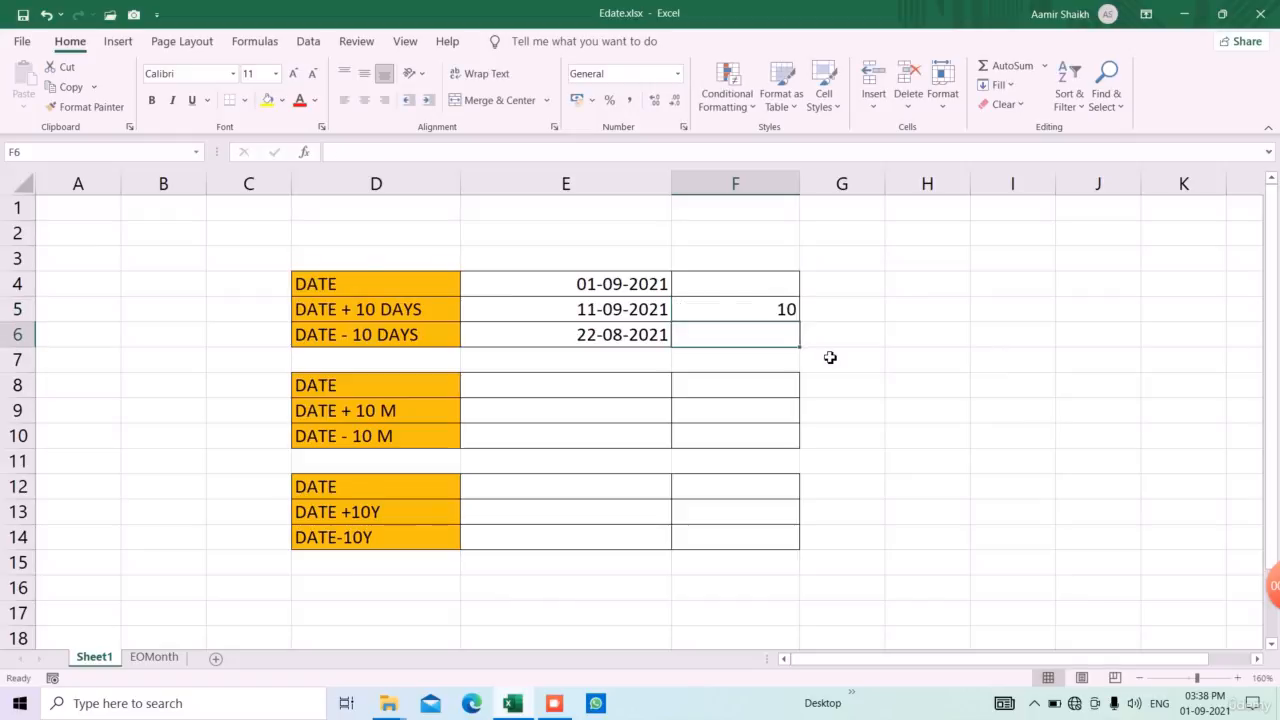
Enter the month offsets 10 in F9 and -10 in F10 for the DATE + 10 M and DATE - 10 M rows
key("Down")
key("Down")
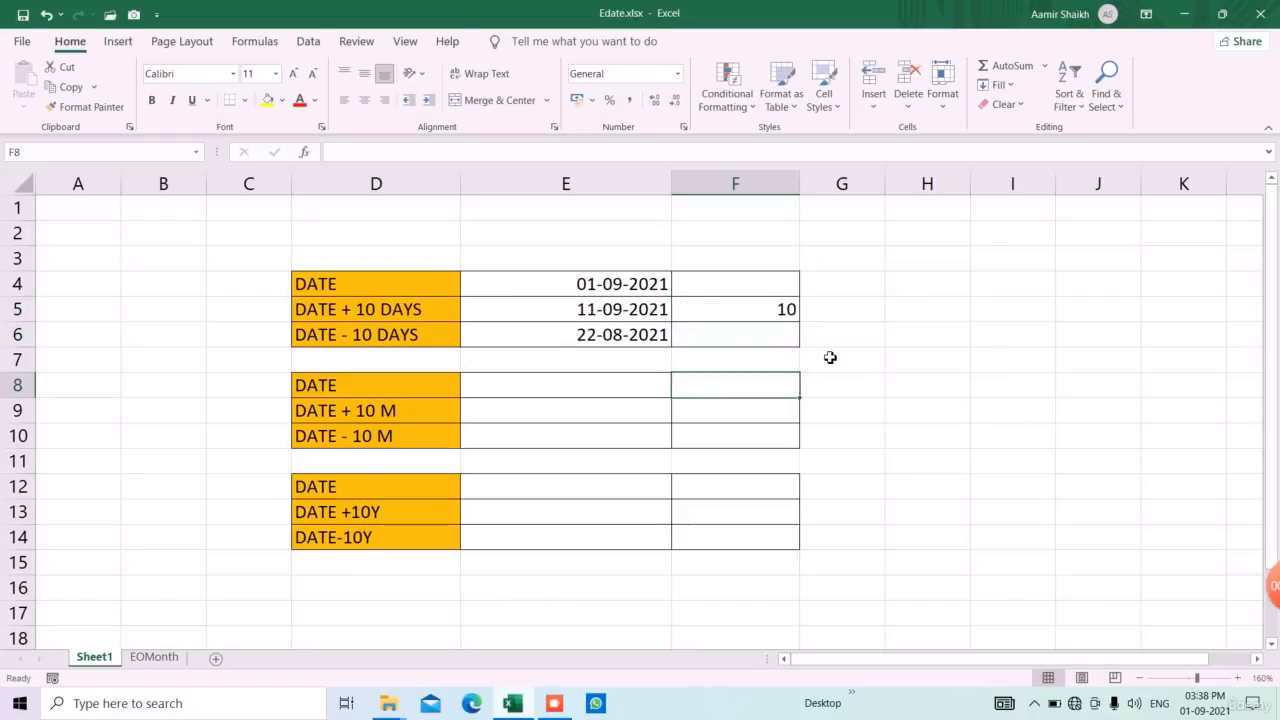
key("Left")
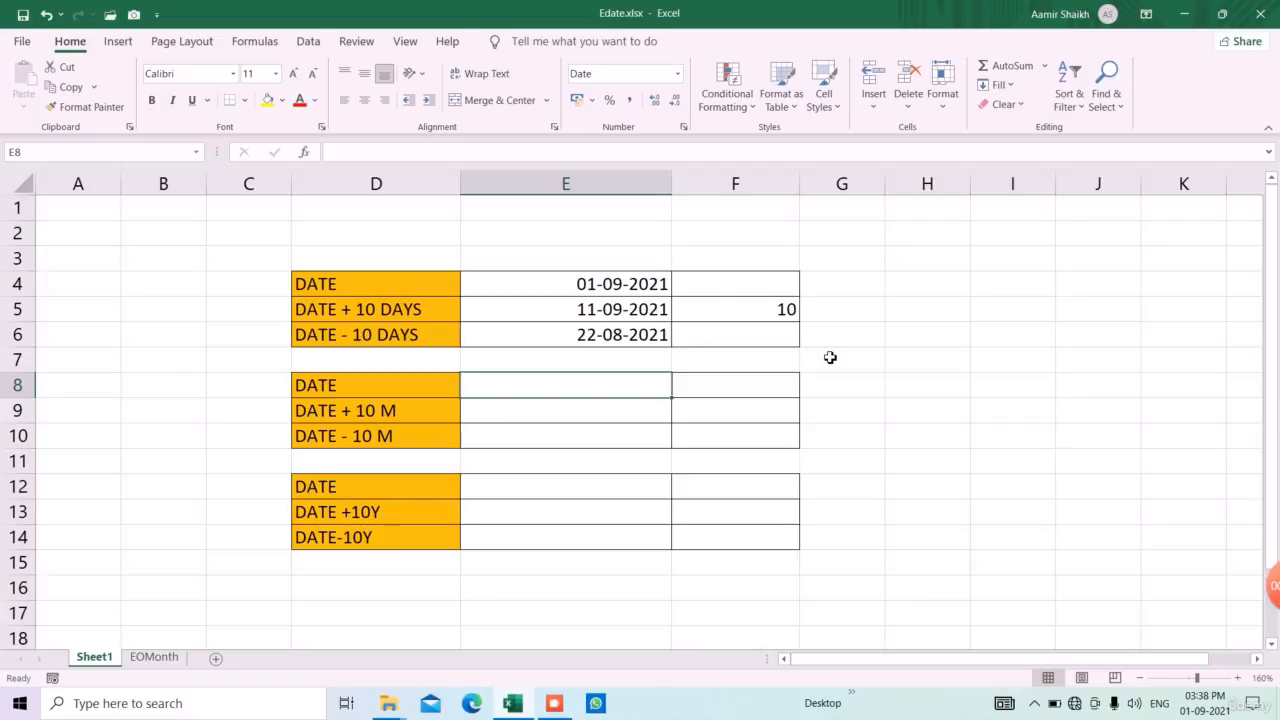
key("Down")
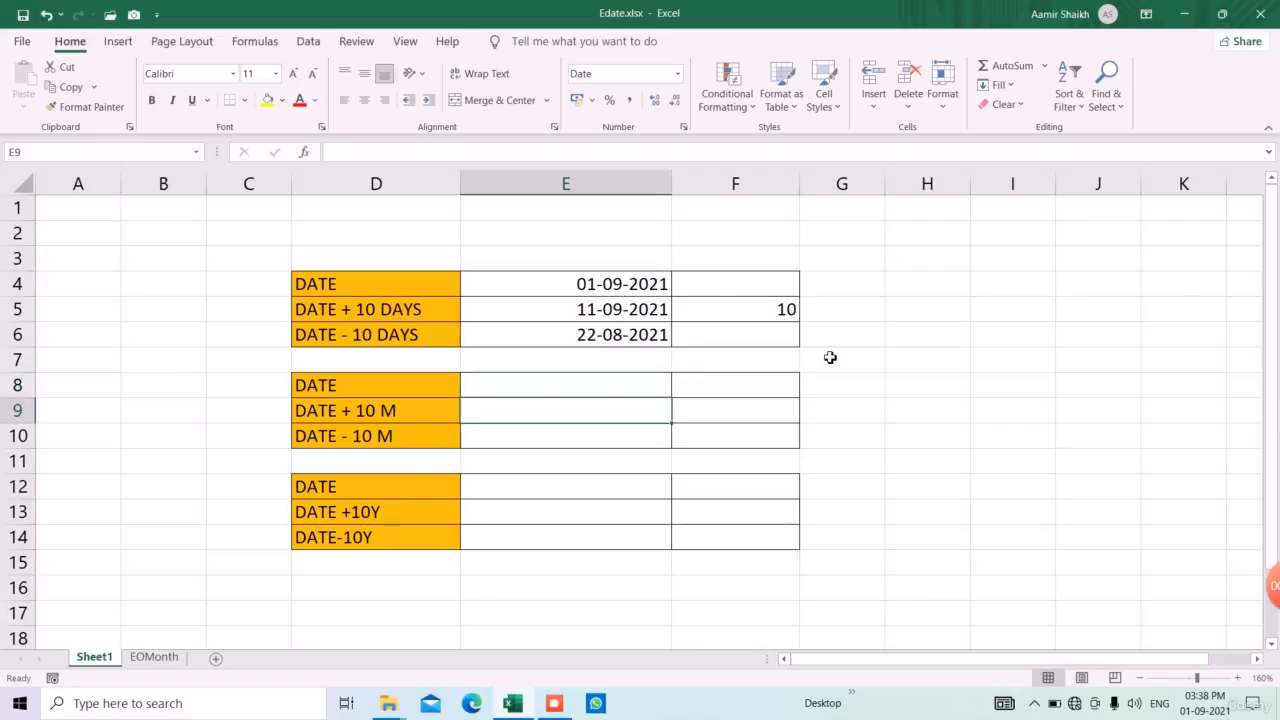
key("Left")
key("Down")
key("Right")
key("Up")
key("Right")
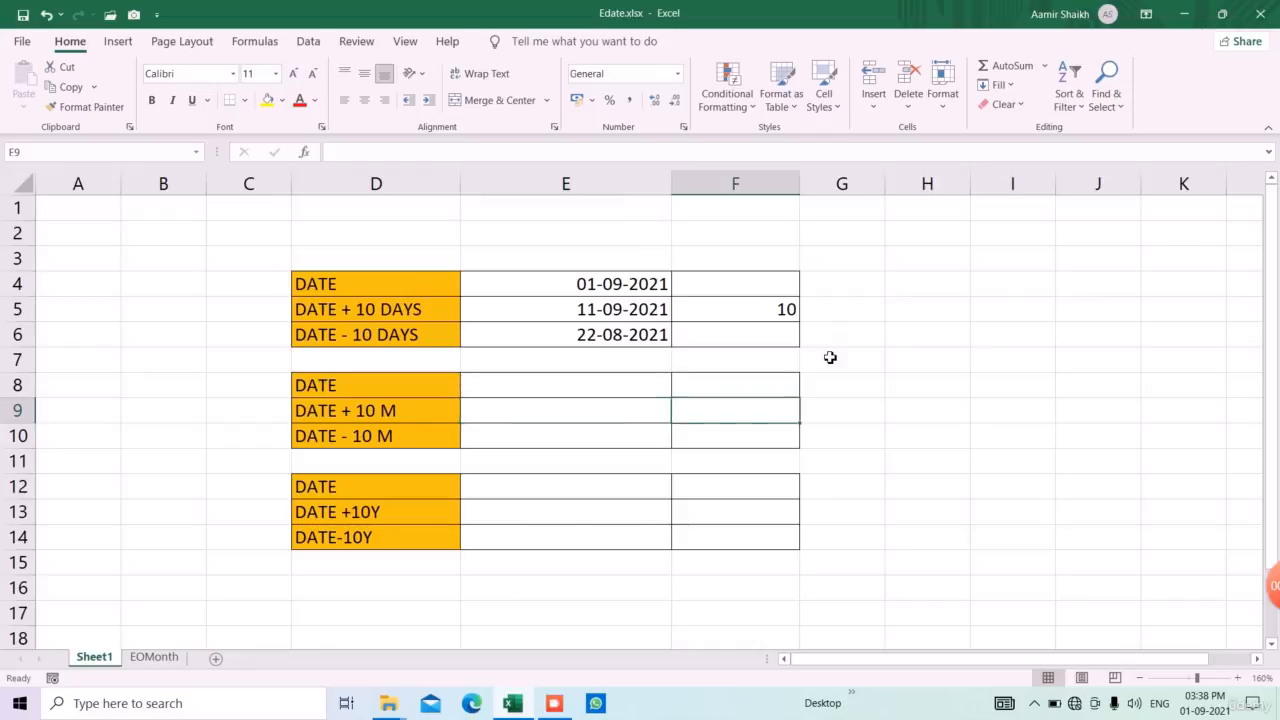
key("Return")
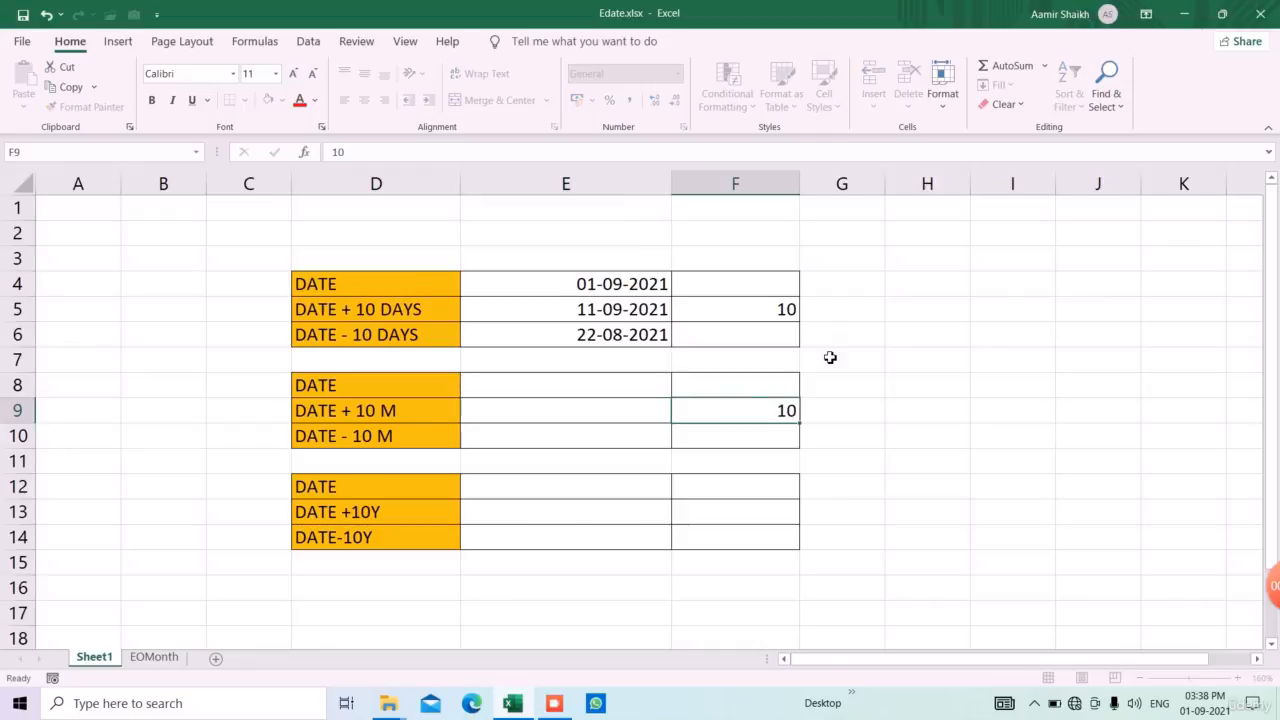
type("-10")
key("Return")
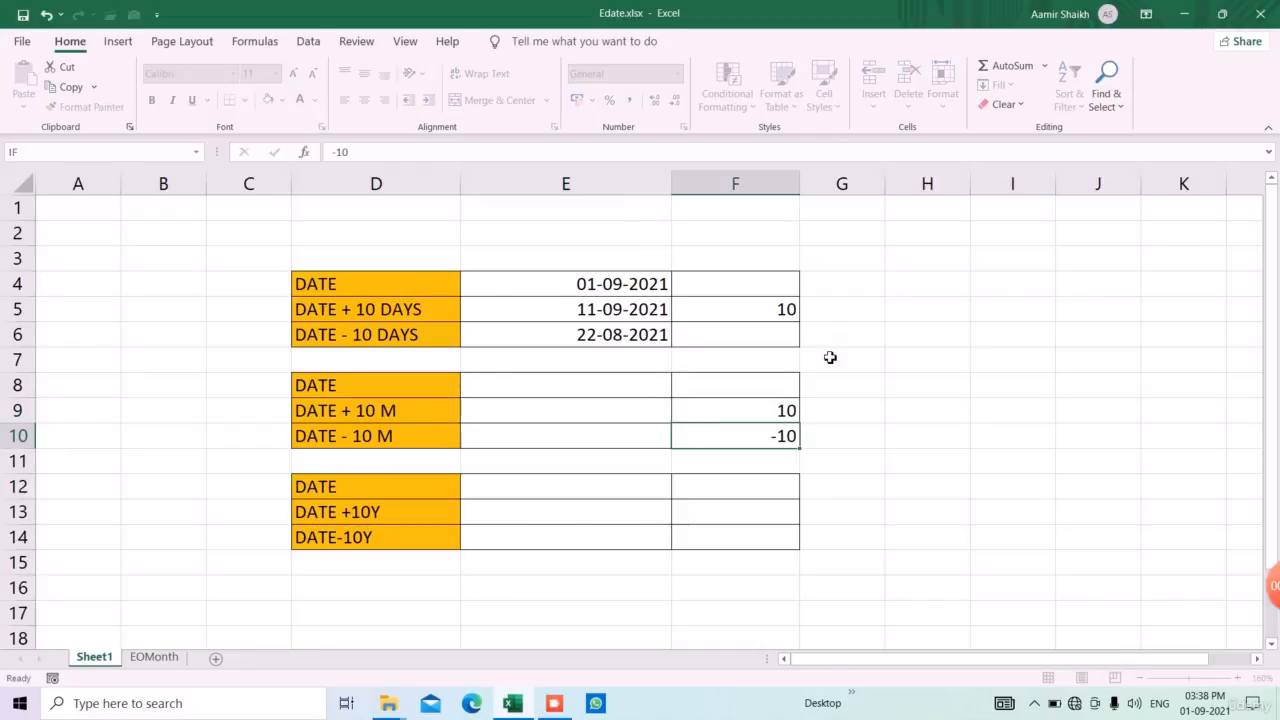
Enter =TODAY() in cell E8 as the base date of the months table
key("Up")
key("Up")
key("Up")
key("Left")
type("=to")
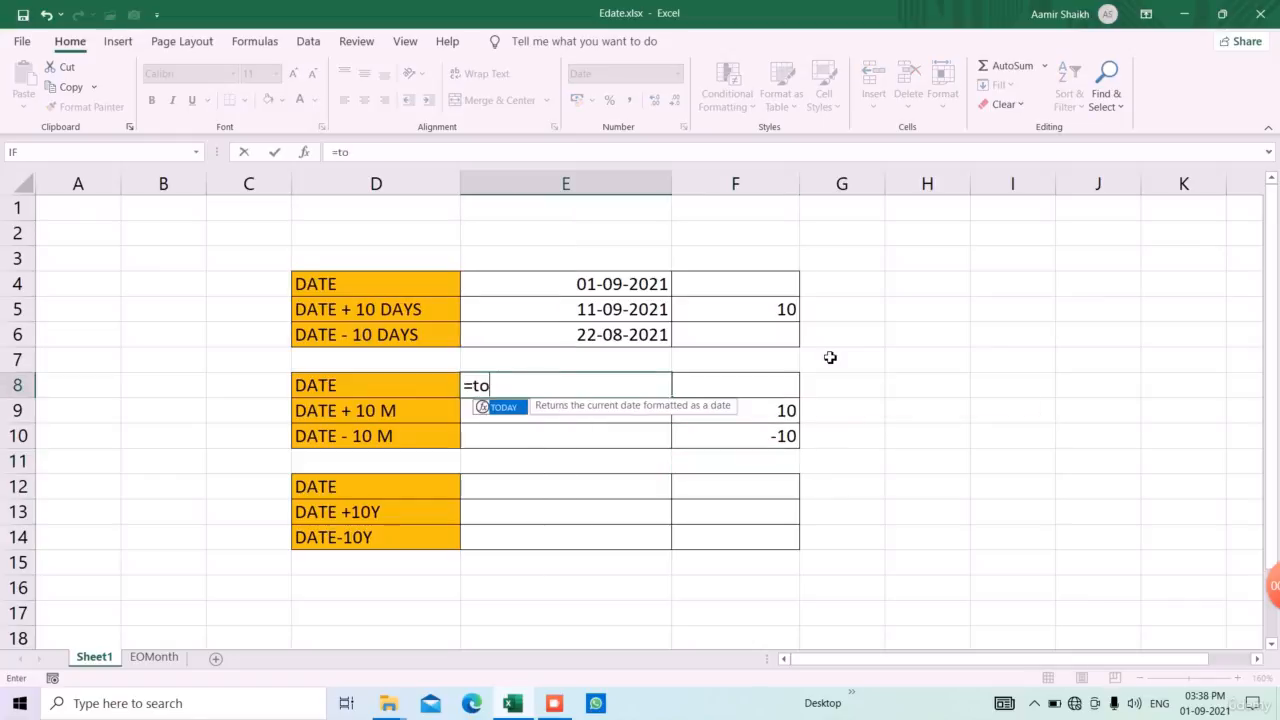
key("Tab")
type(")")
key("Return")
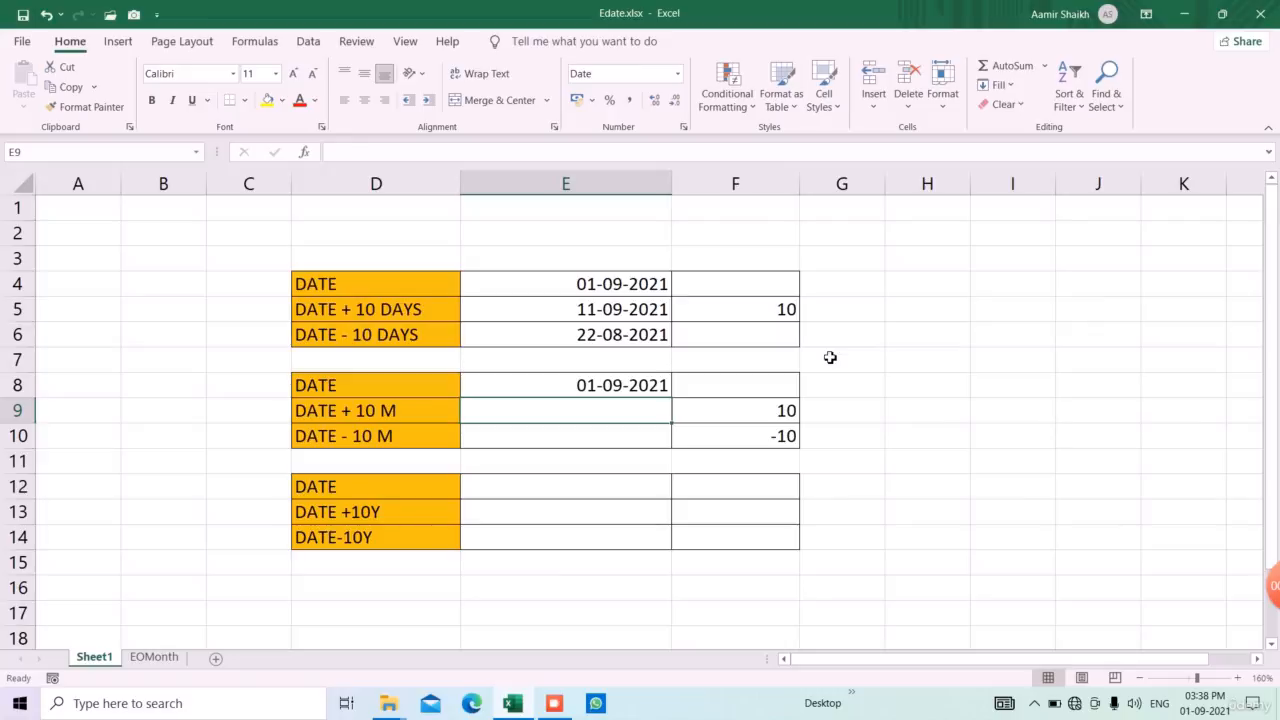
Calculate the DATE + 10 M date in E9 with the formula =EDATE(E8,F9)
type("=eda")
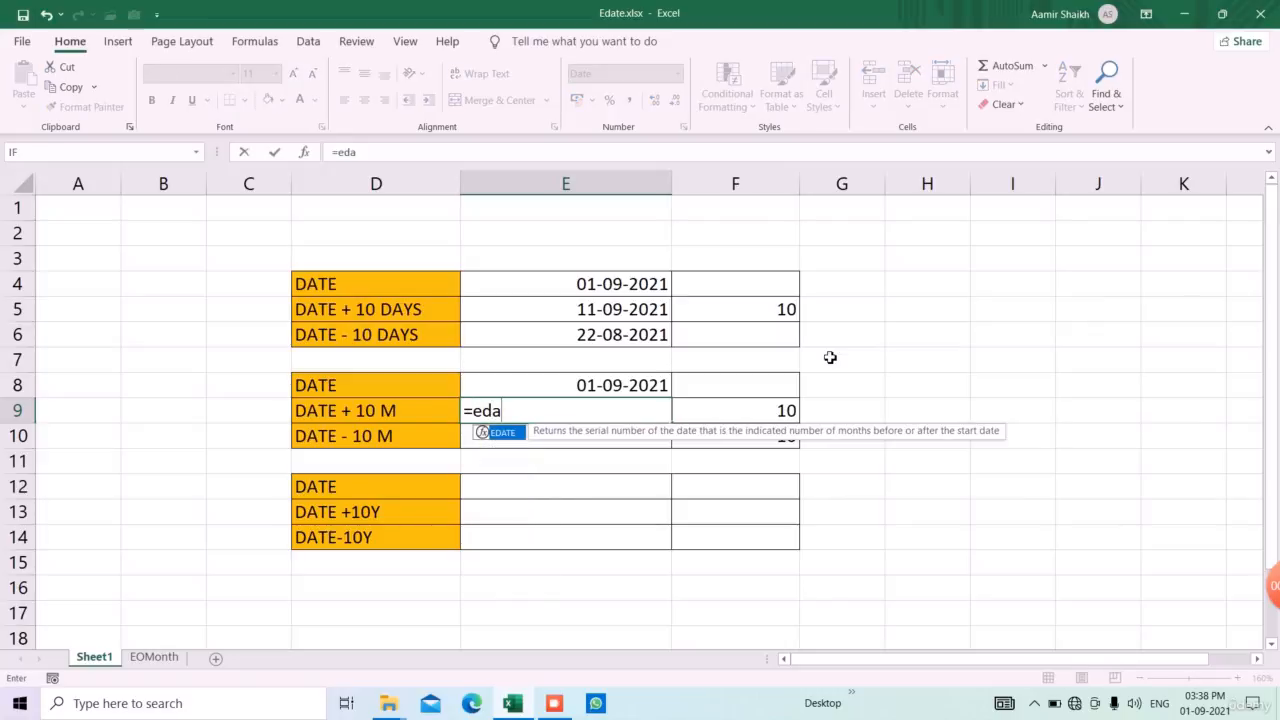
key("Tab")
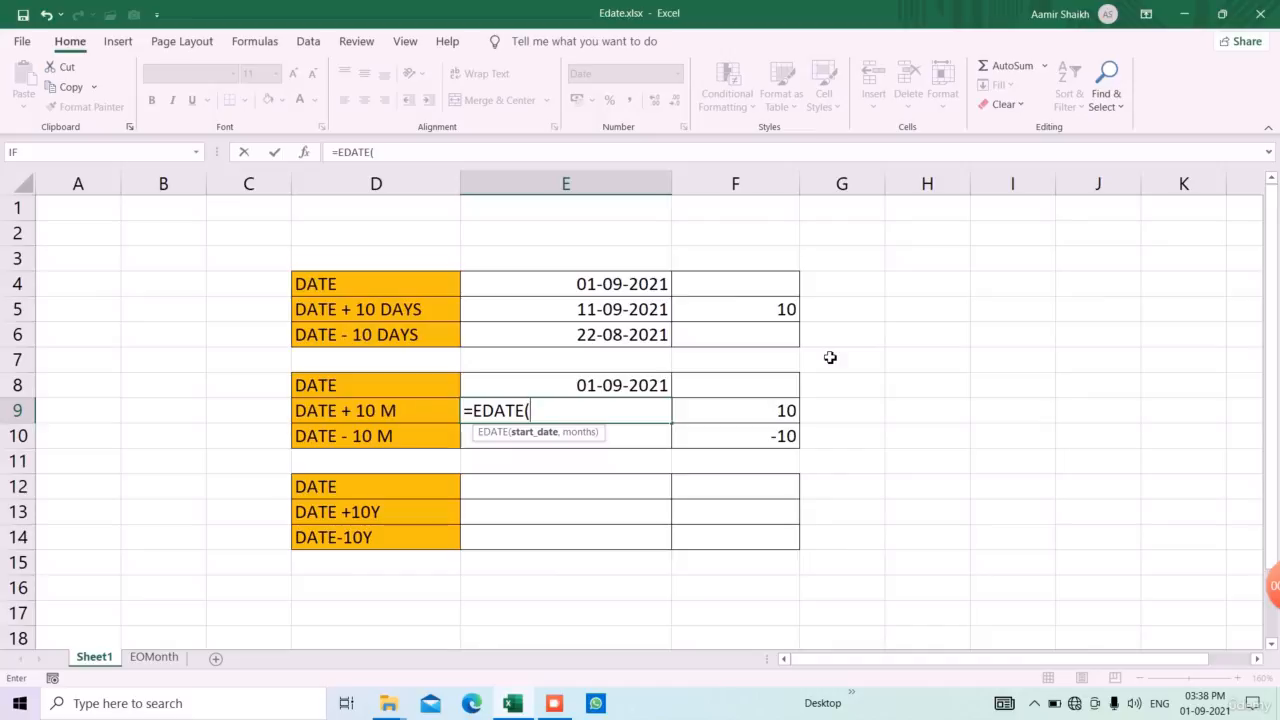
key("Up")
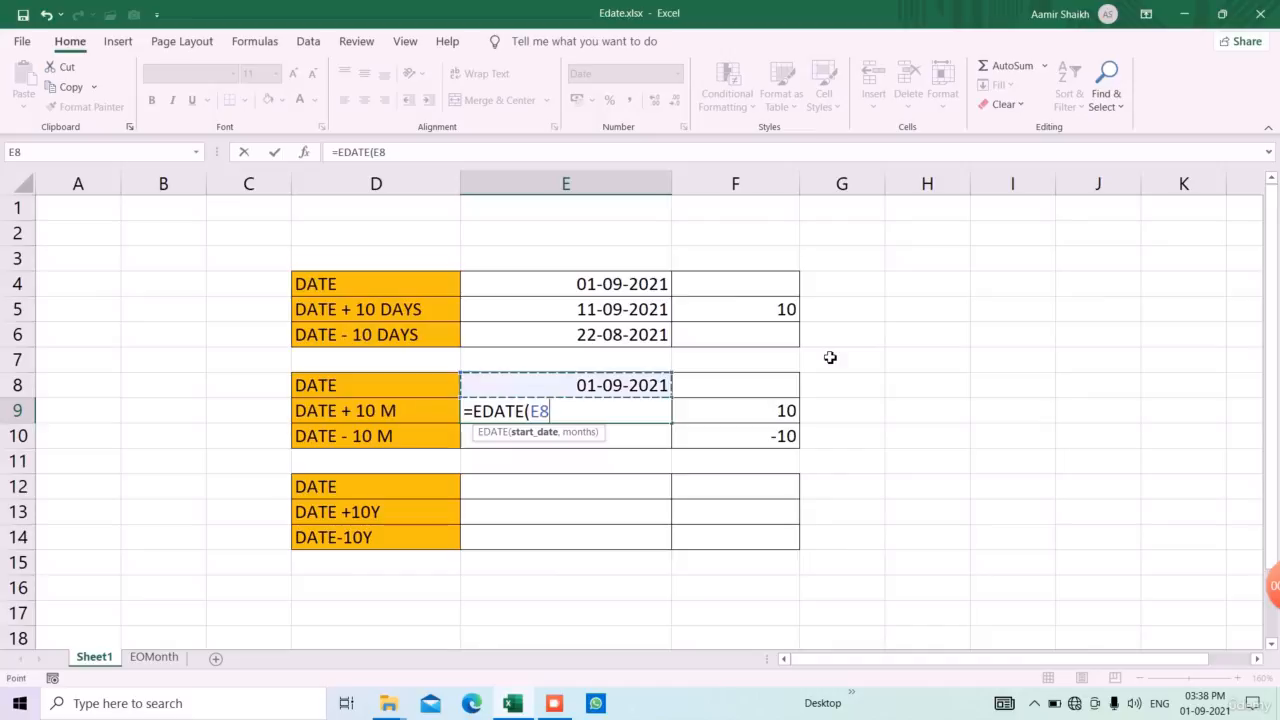
type(",")
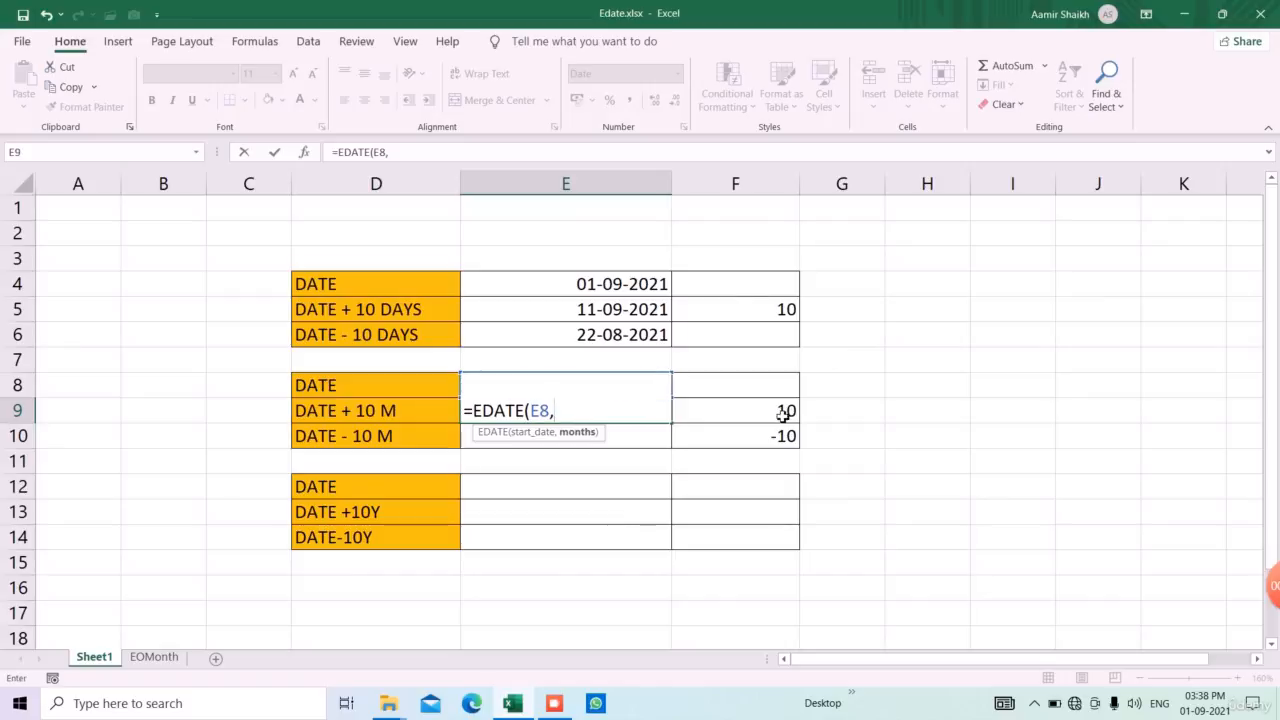
left_click(727, 421)
key("Return")
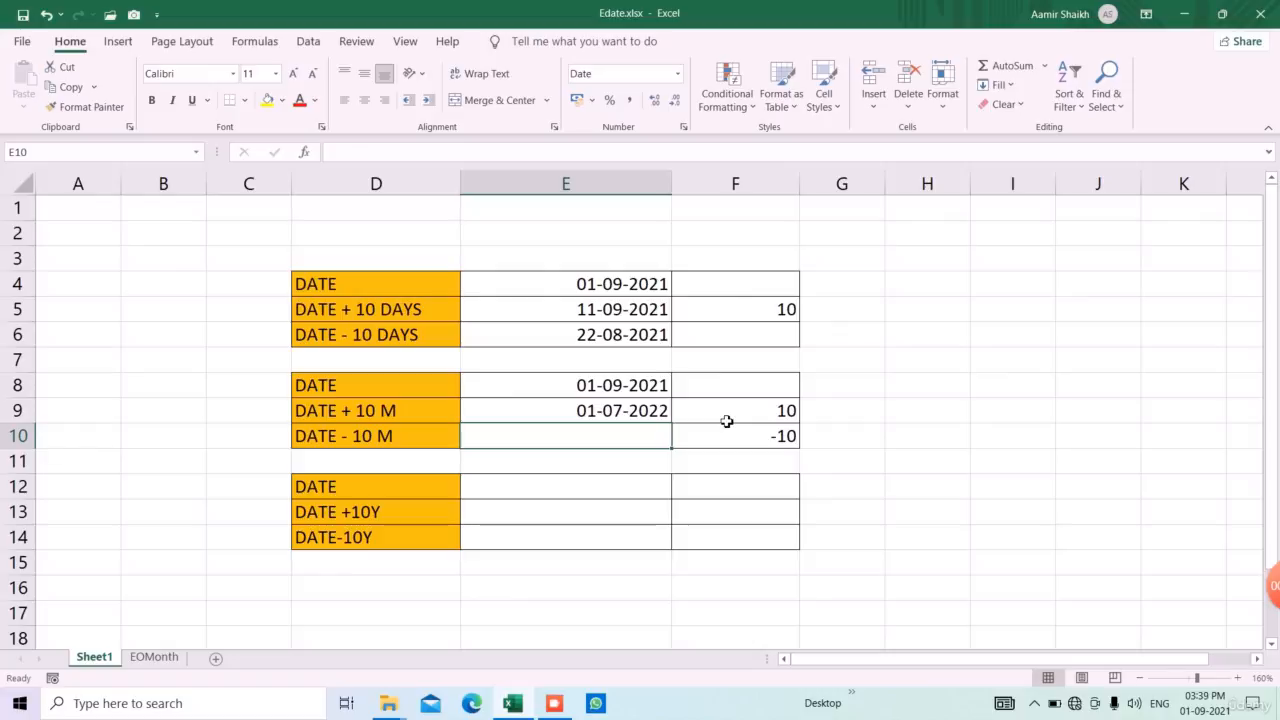
Set the months offset in F9 to 2 and check the calculated date in E9 against the base date
left_click(727, 421)
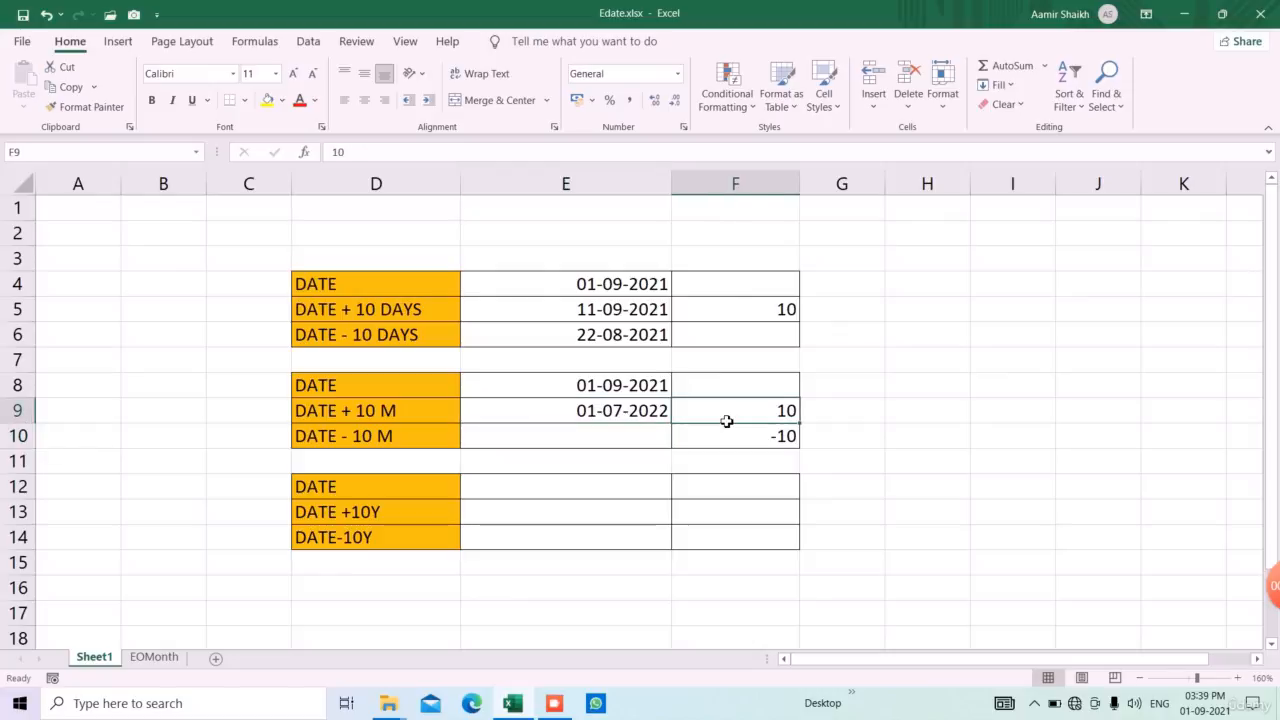
type("2")
key("Return")
key("Up")
key("Left")
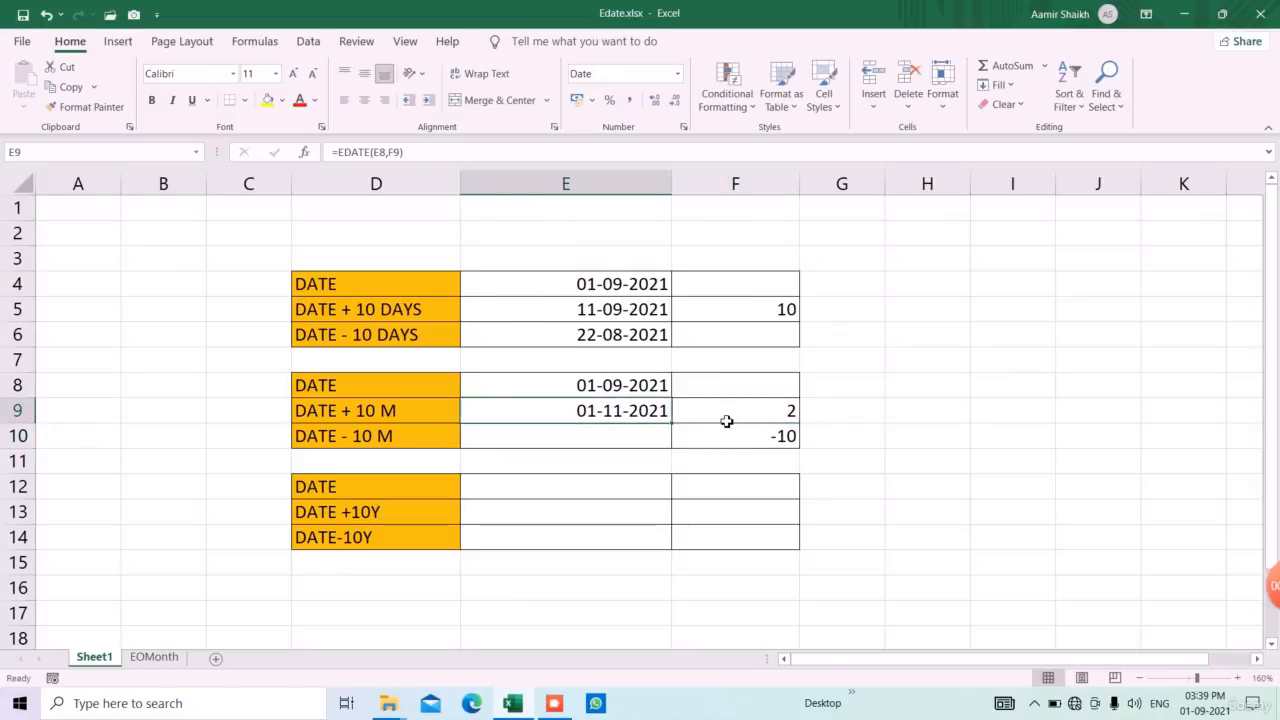
key("Up")
Calculate the DATE - 10 M date in E10 with the formula =EDATE(E8,F10)
key("Down")
key("Down")
type("=ed")
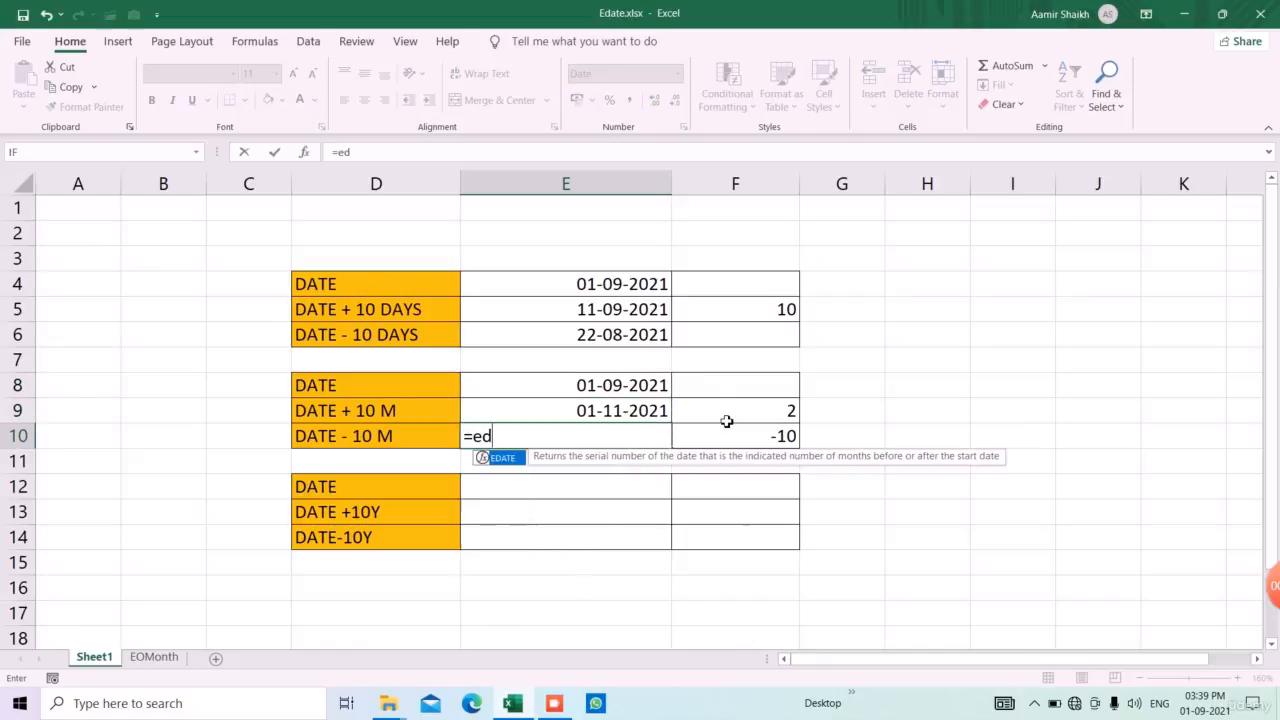
key("Tab")
key("Up")
key("Up")
type(",")
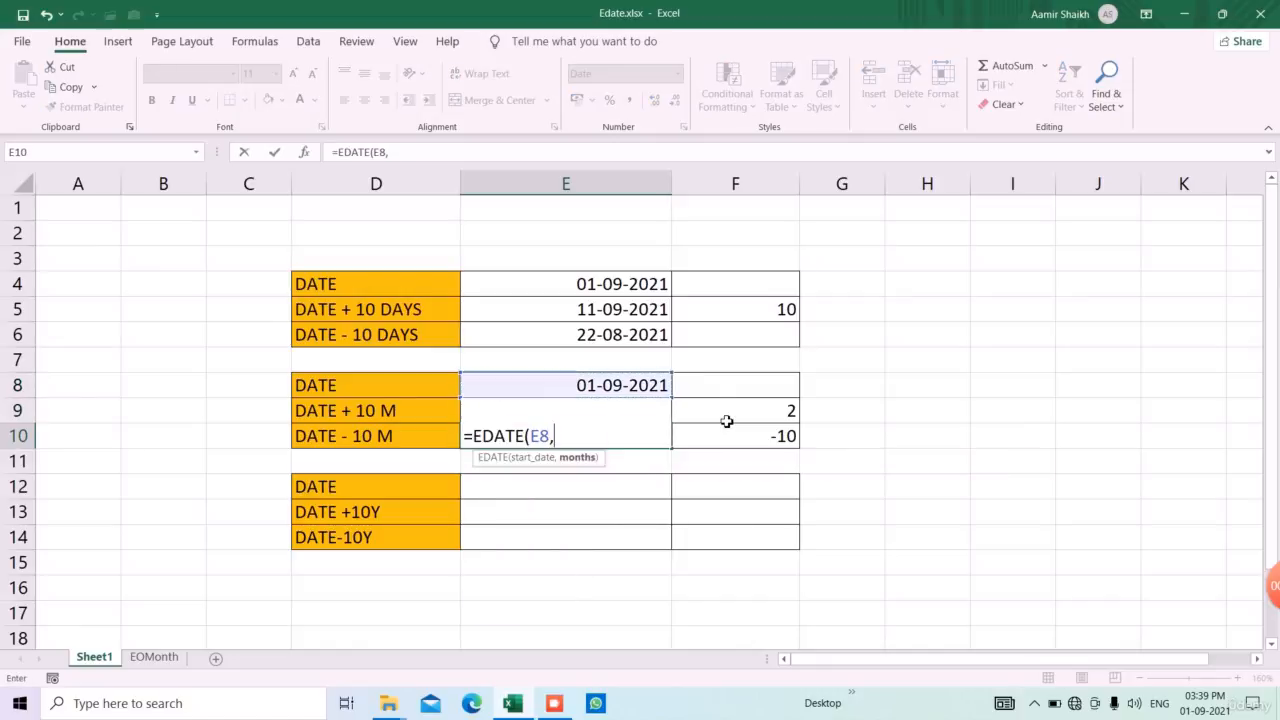
key("Up")
key("Right")
key("Down")
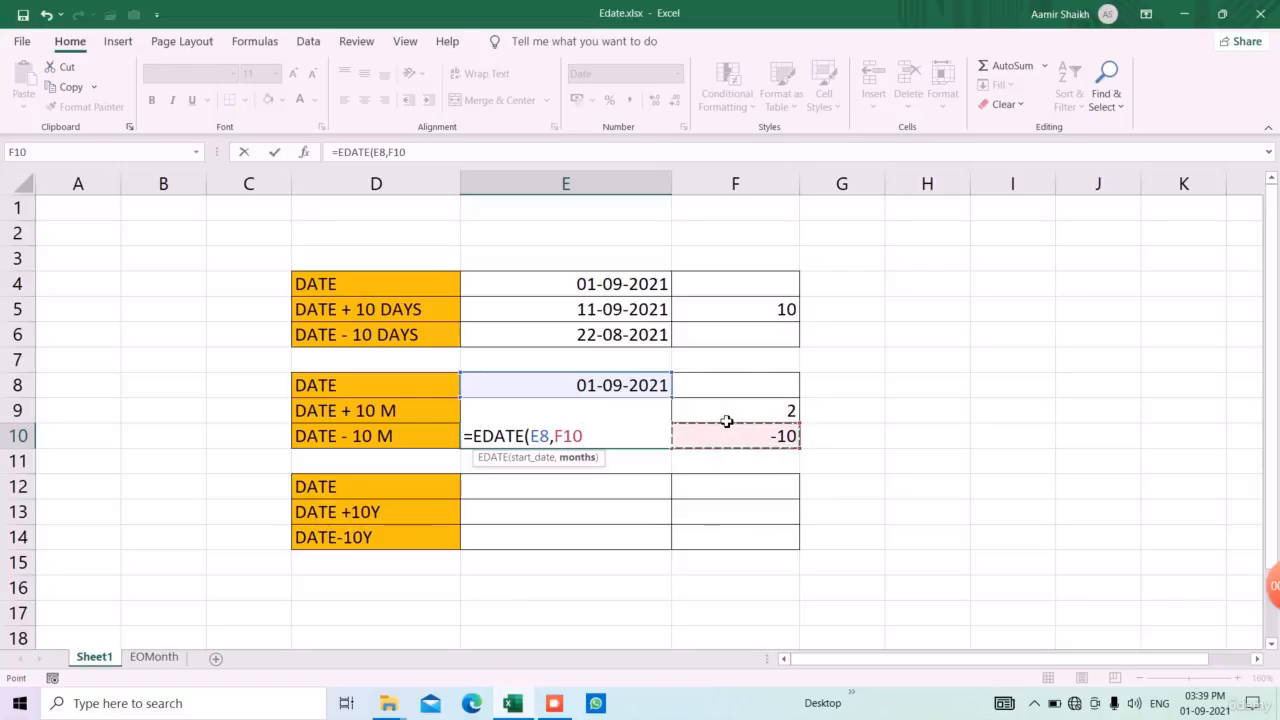
type(")")
key("Return")
Set the months offset in F10 to -1 and check the calculated date in E10
key("Up")
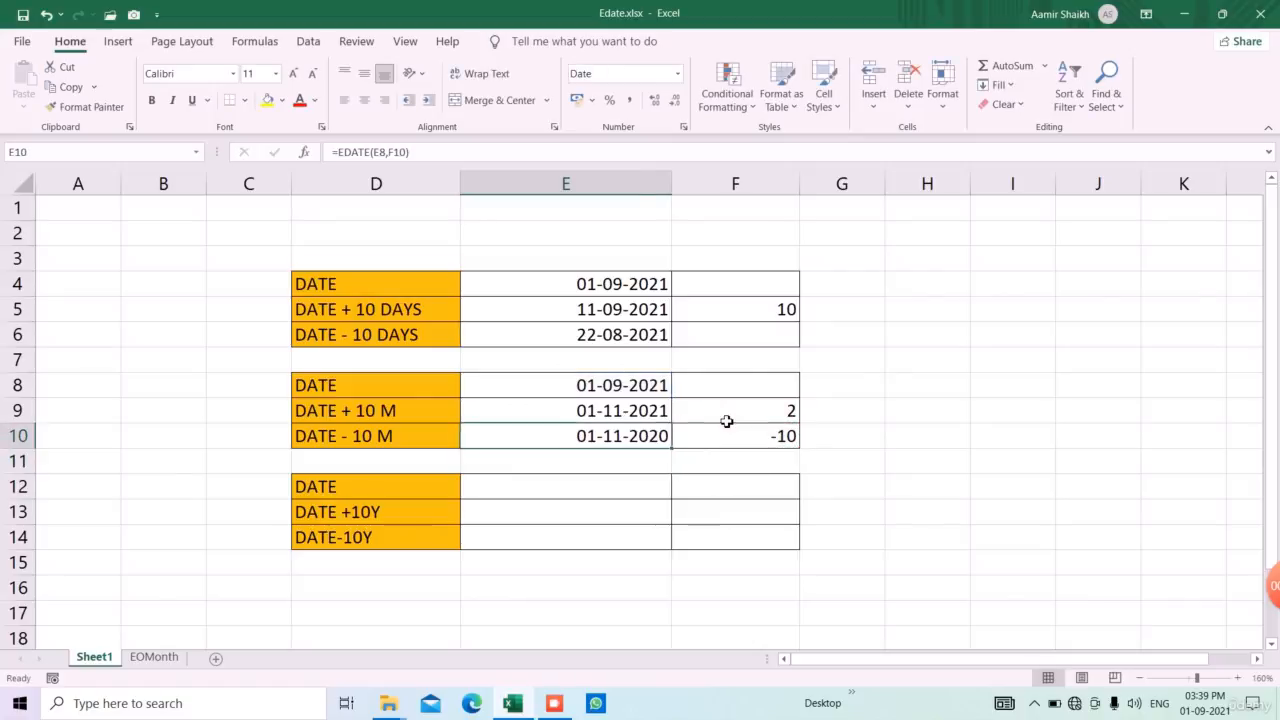
key("Right")
type("-1")
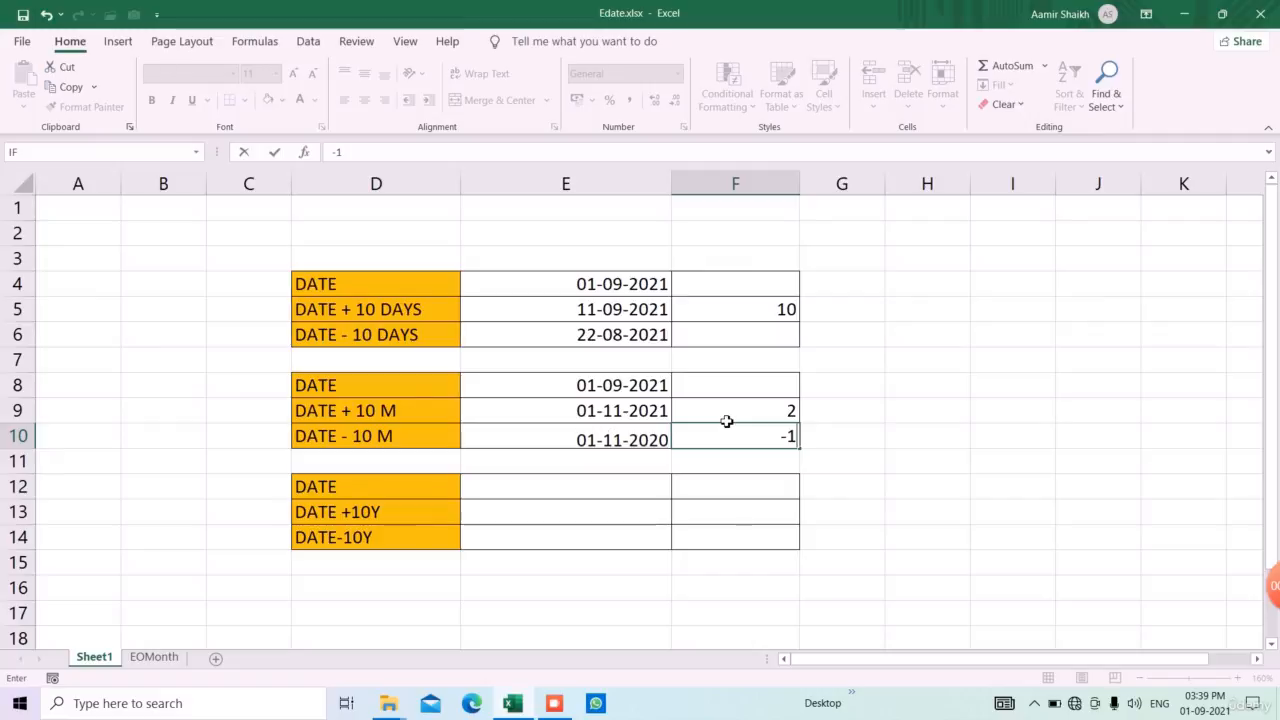
key("Return")
key("Up")
key("Left")
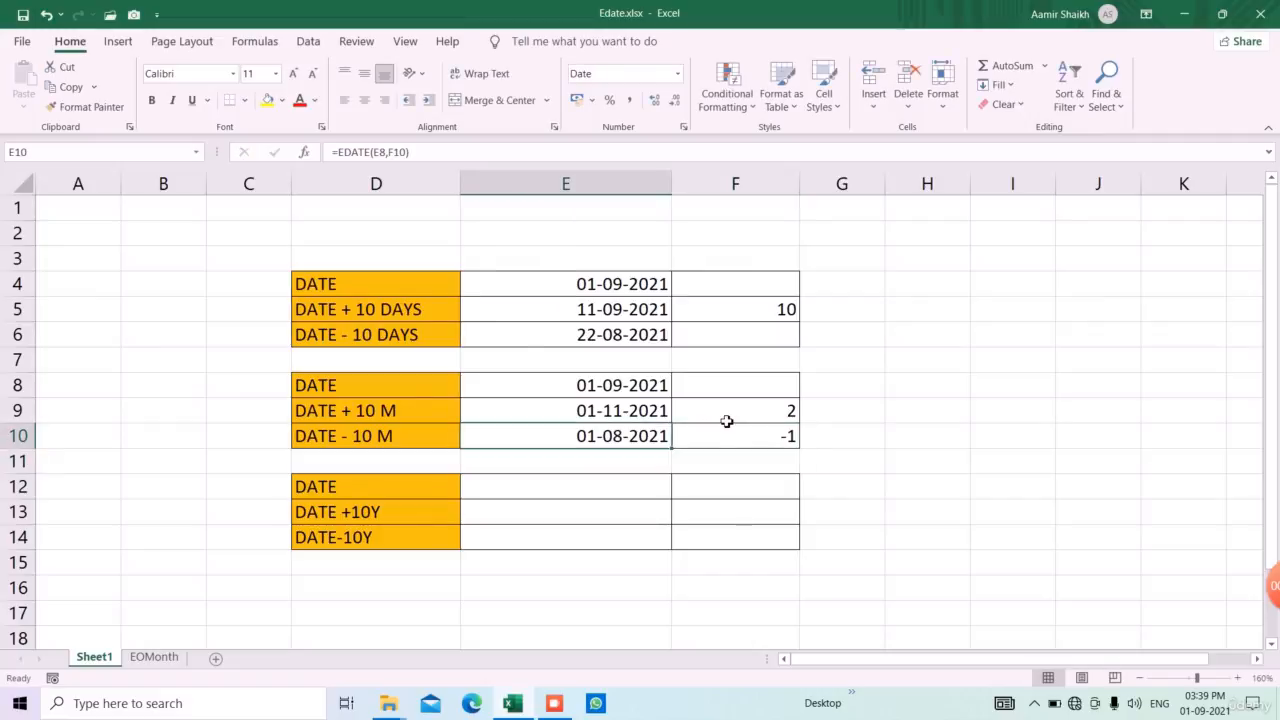
Enter =TODAY() in cell E12 as the base date of the years table
key("Down")
key("Down")
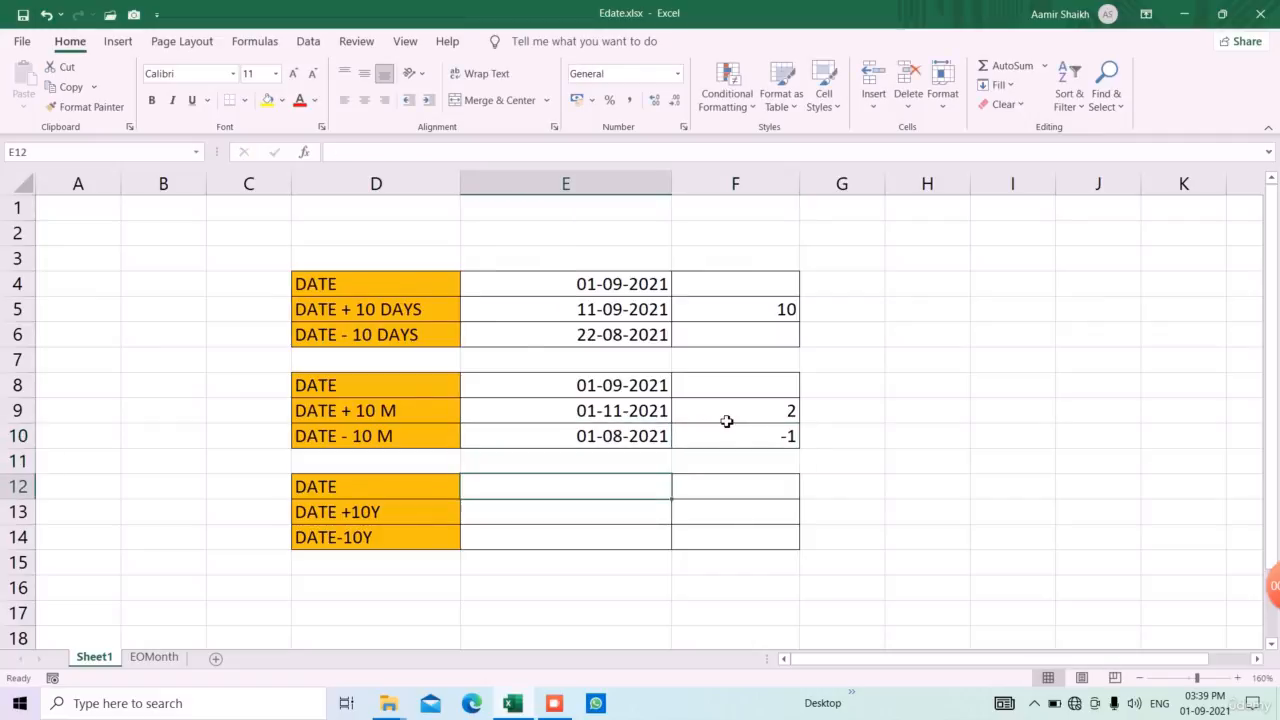
type("=E")
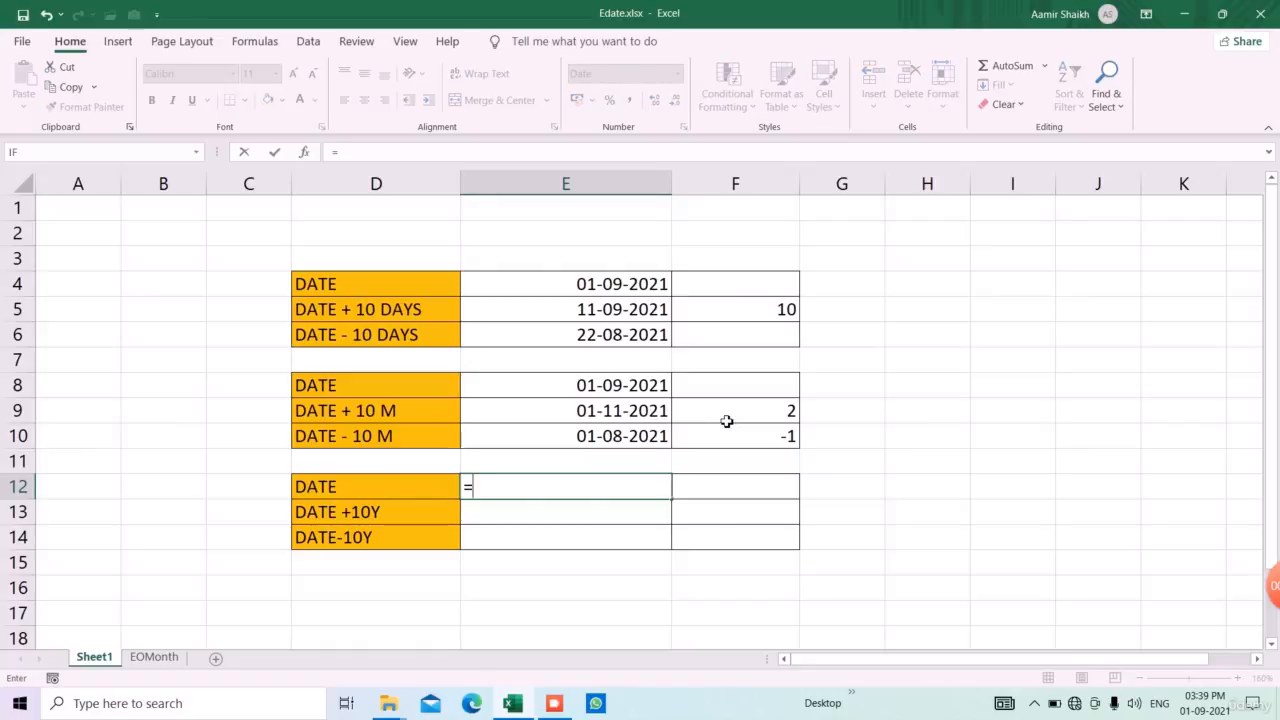
key("BackSpace")
key("BackSpace")
type("=tod")
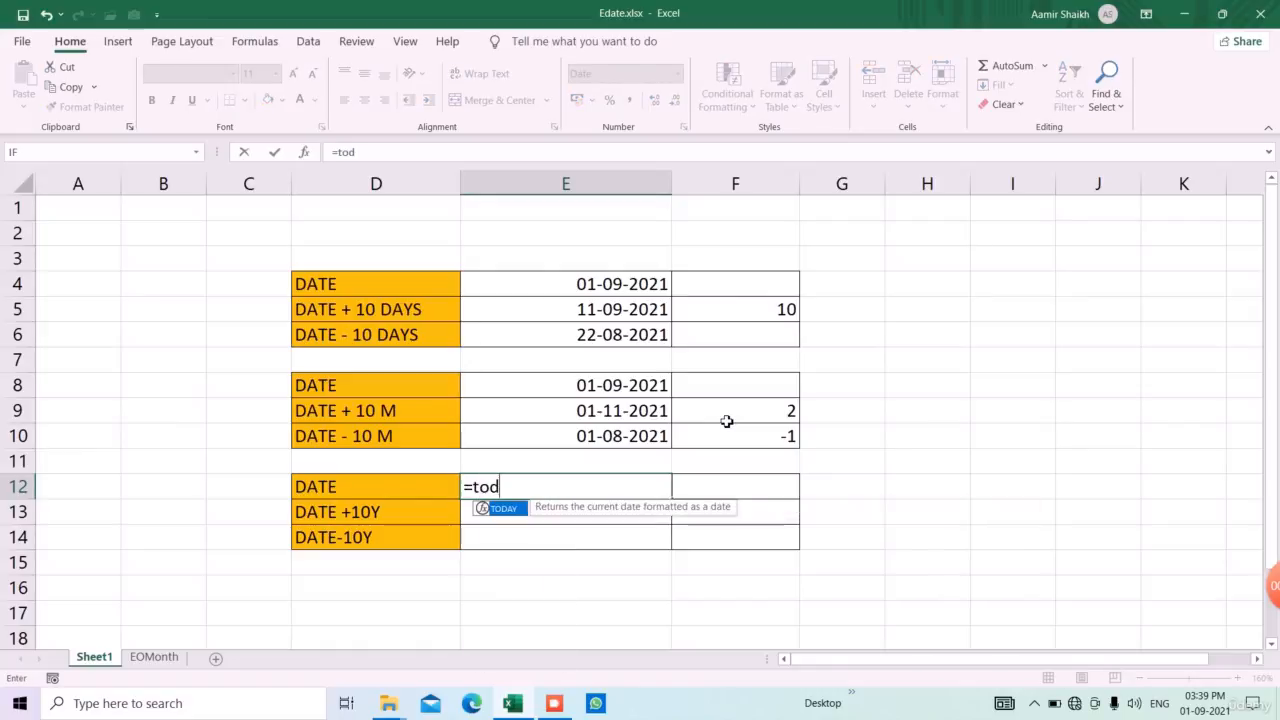
key("Tab")
type(")")
key("Return")
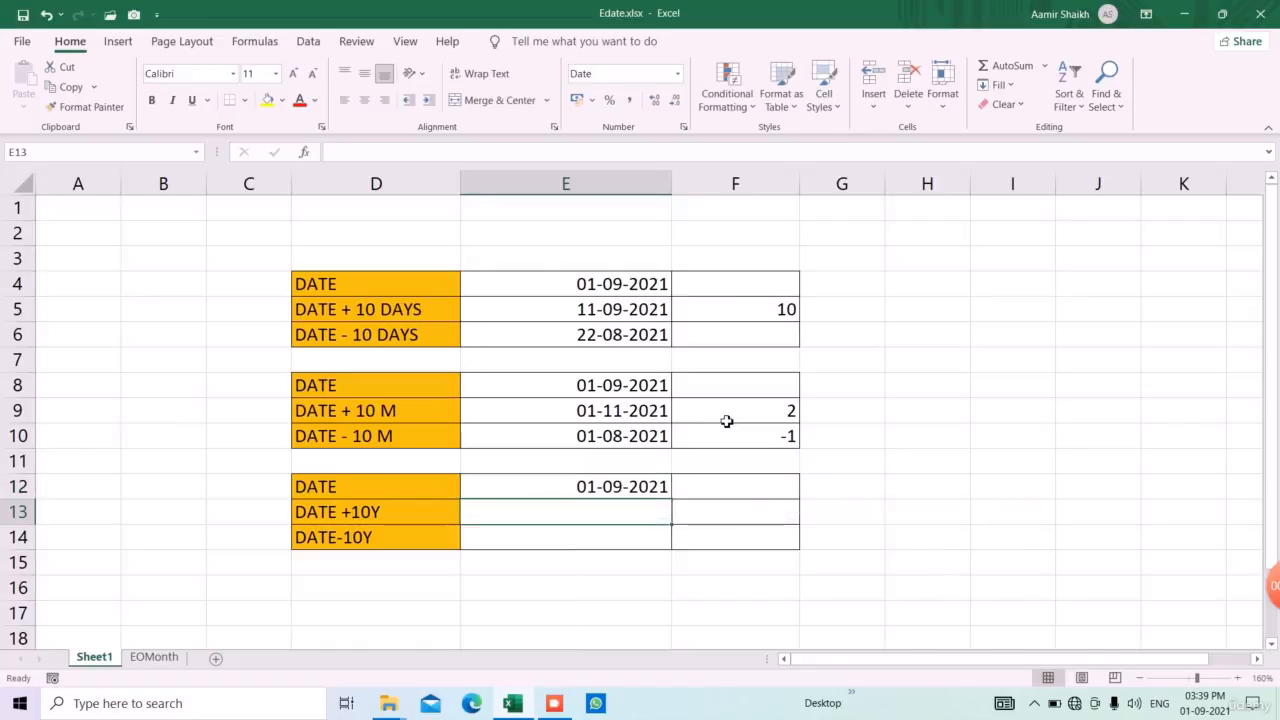
Enter the year offsets 10 in F13 and -10 in F14 for the DATE +10Y and DATE-10Y rows
key("Right")
type("10")
key("Return")
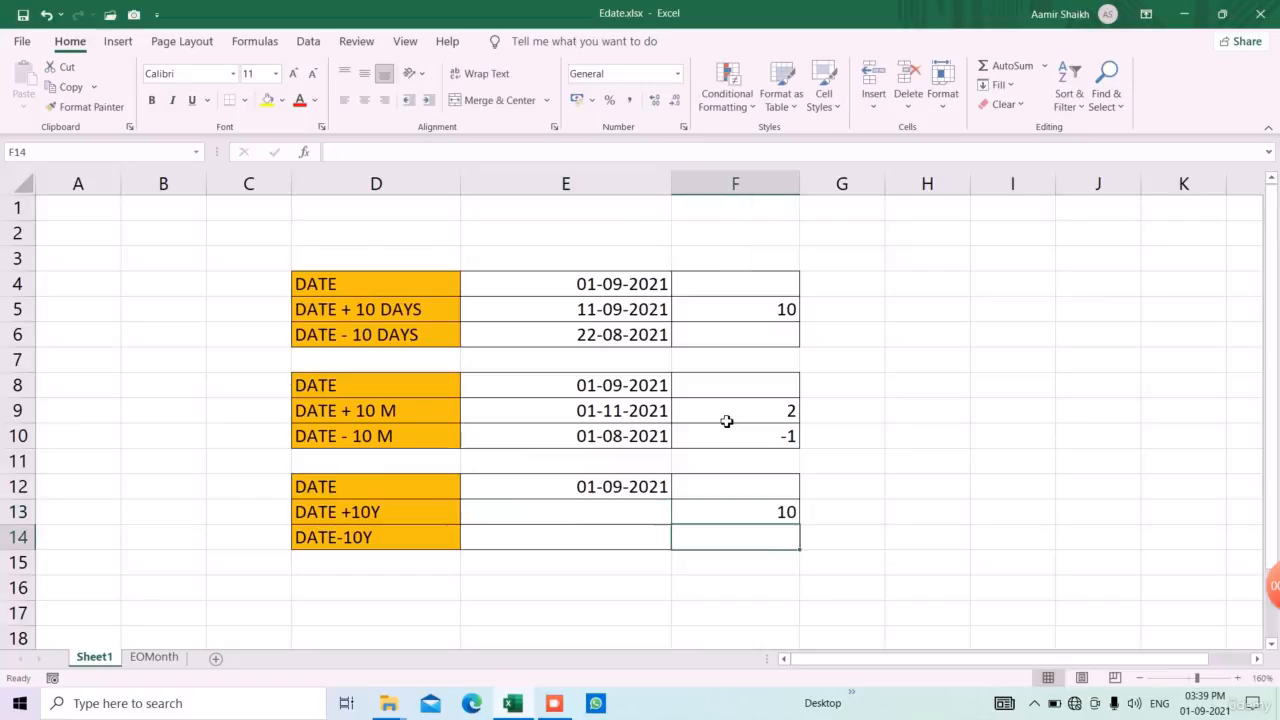
type("-10")
key("Return")
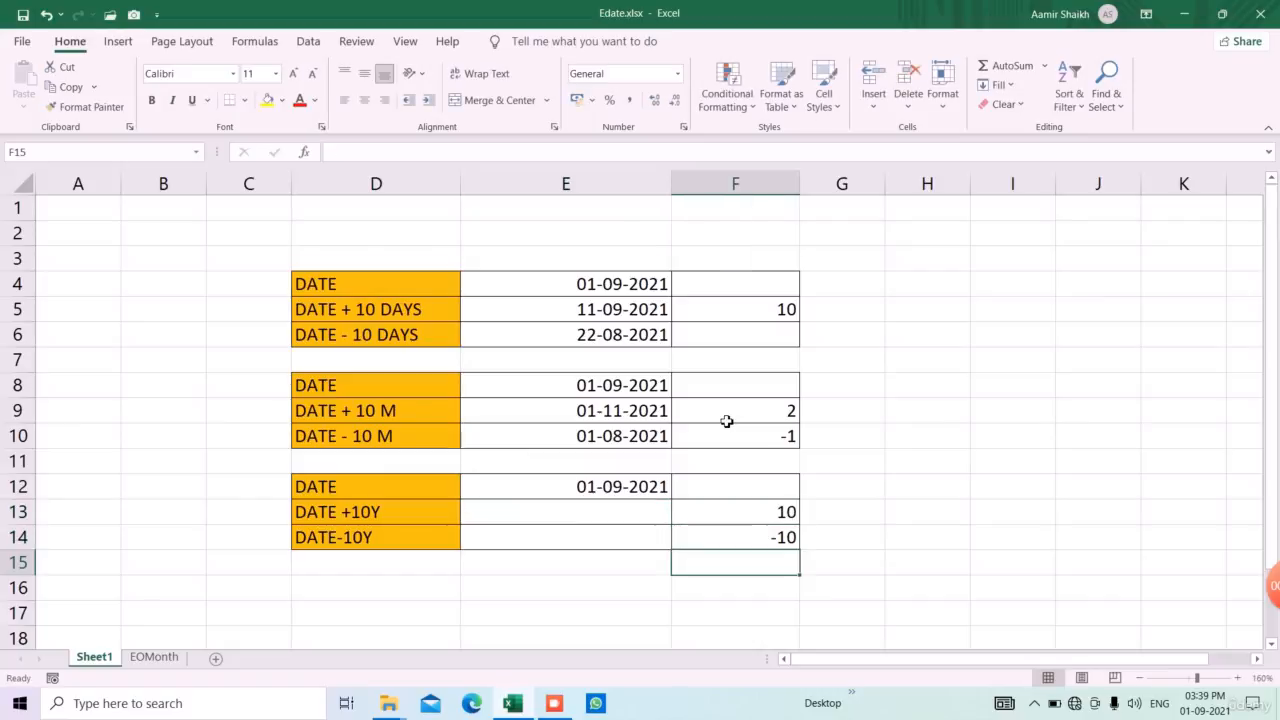
Calculate the DATE +10Y date in E13 by adding 120 months with the formula =EDATE(E12,120)
key("Up")
key("Up")
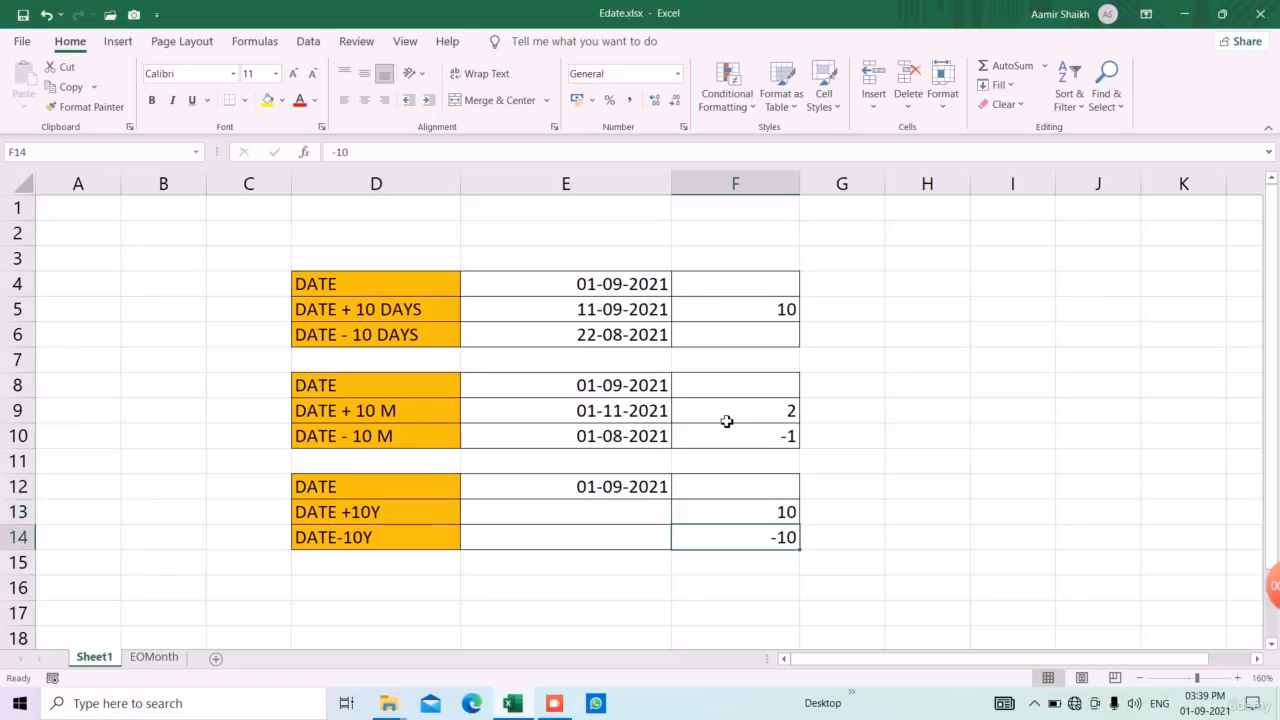
key("Left")
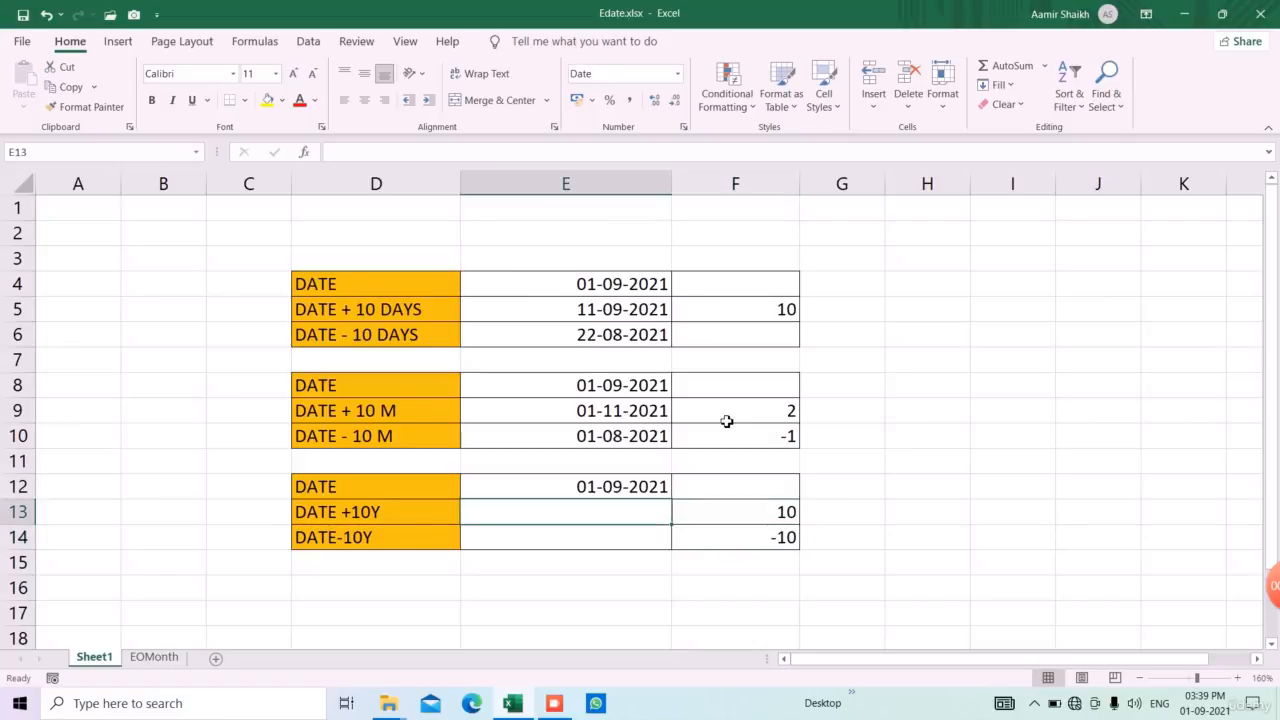
type("=ed")
key("Tab")
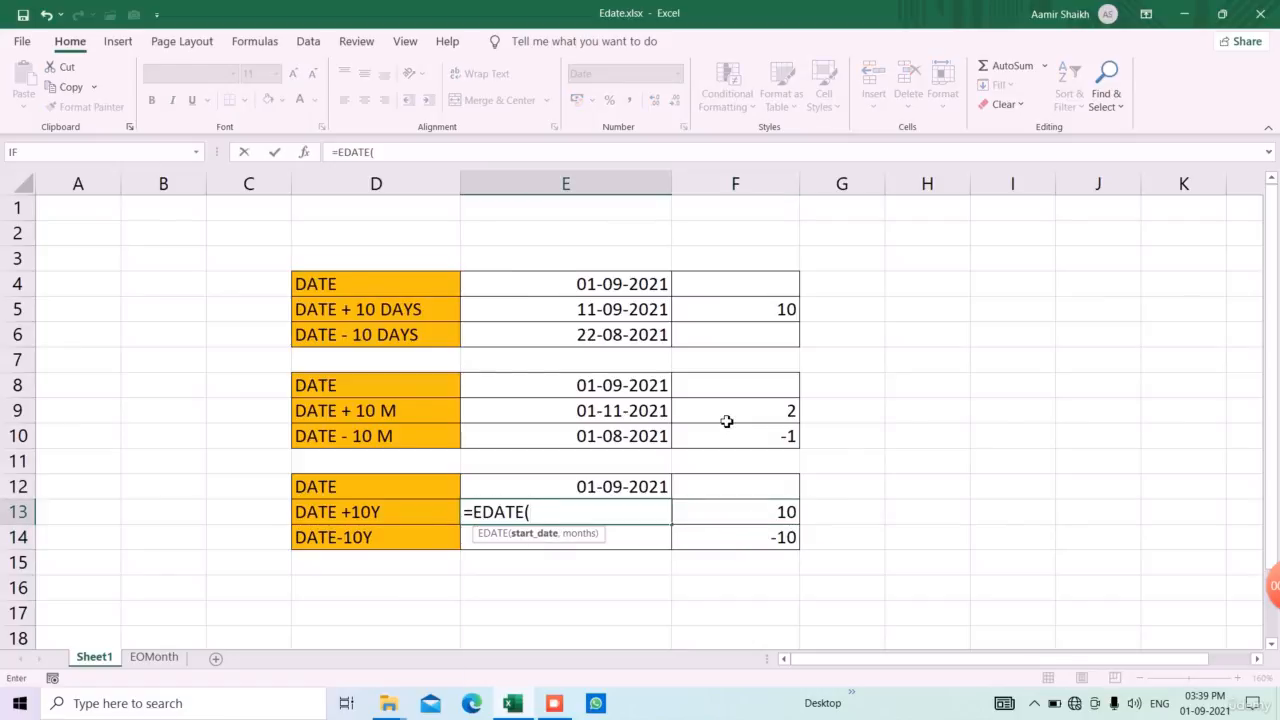
key("Up")
type(",")
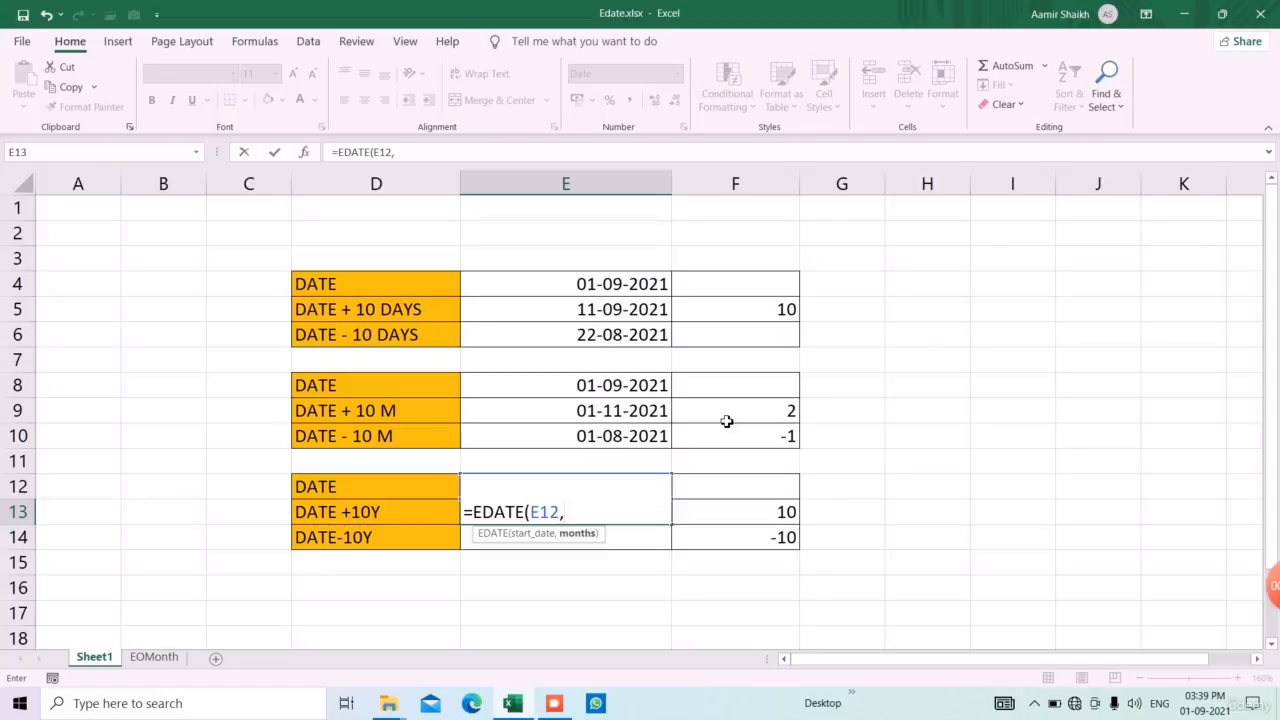
type("120)")
key("Return")
key("Up")
key("Up")
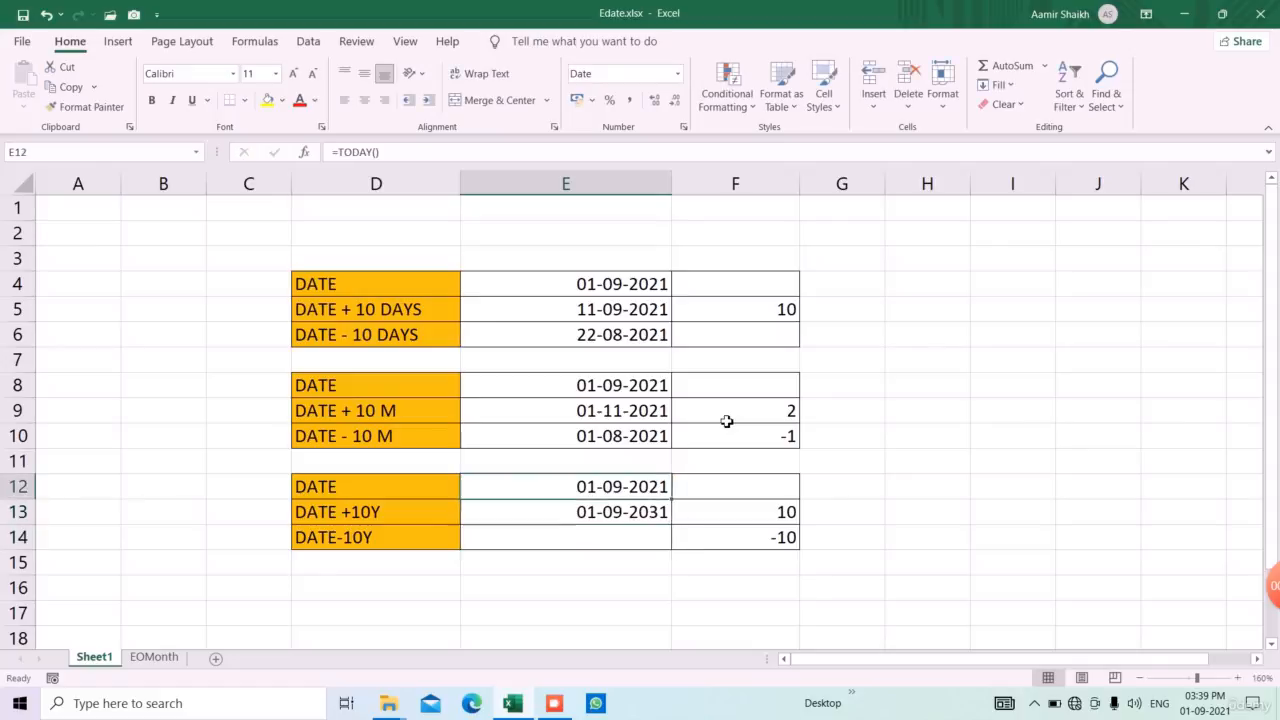
Calculate the DATE-10Y date in E14 by subtracting 120 months with the formula =EDATE(E12,-120)
key("Down")
key("Down")
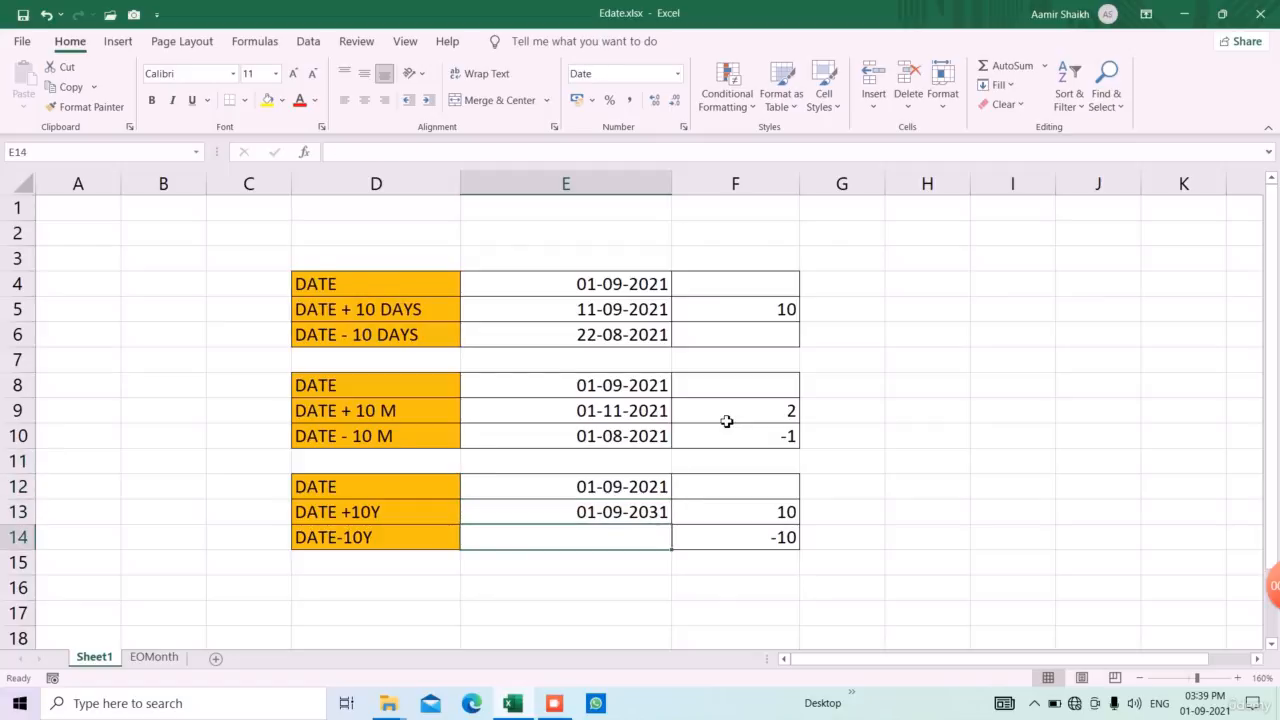
type("=")
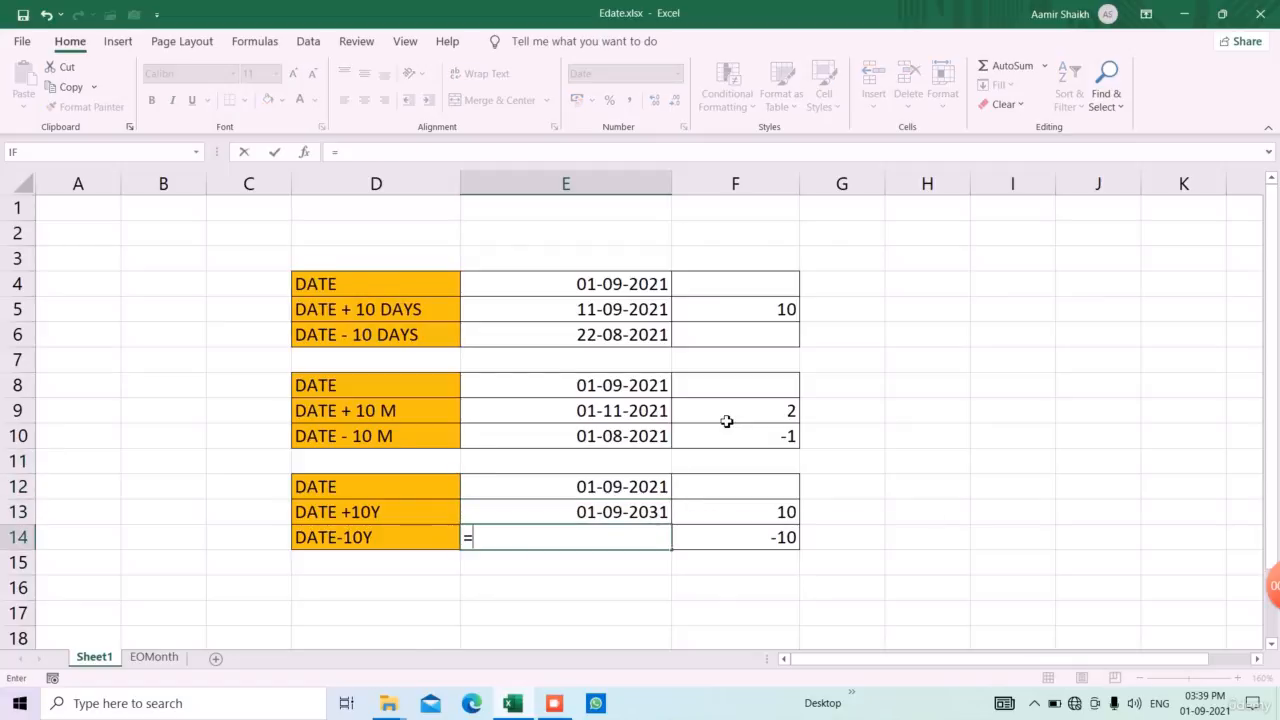
type("ed")
key("Tab")
key("Up")
key("Up")
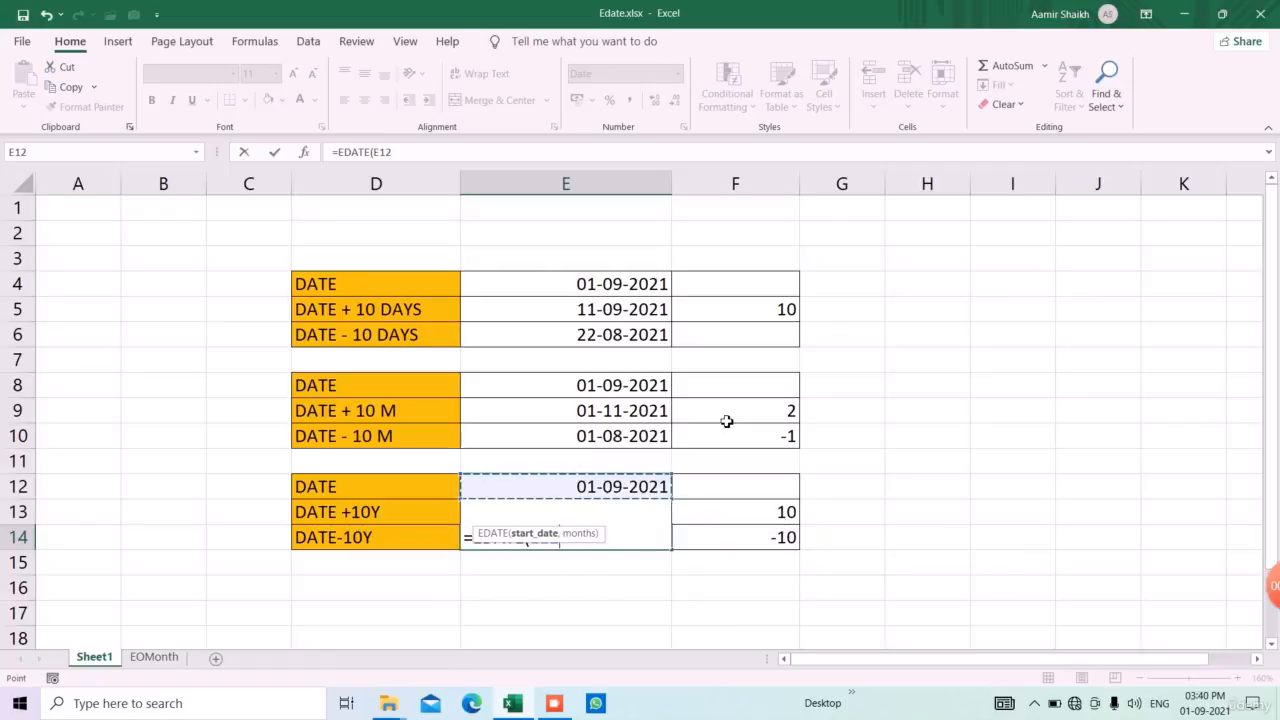
type(",-120")
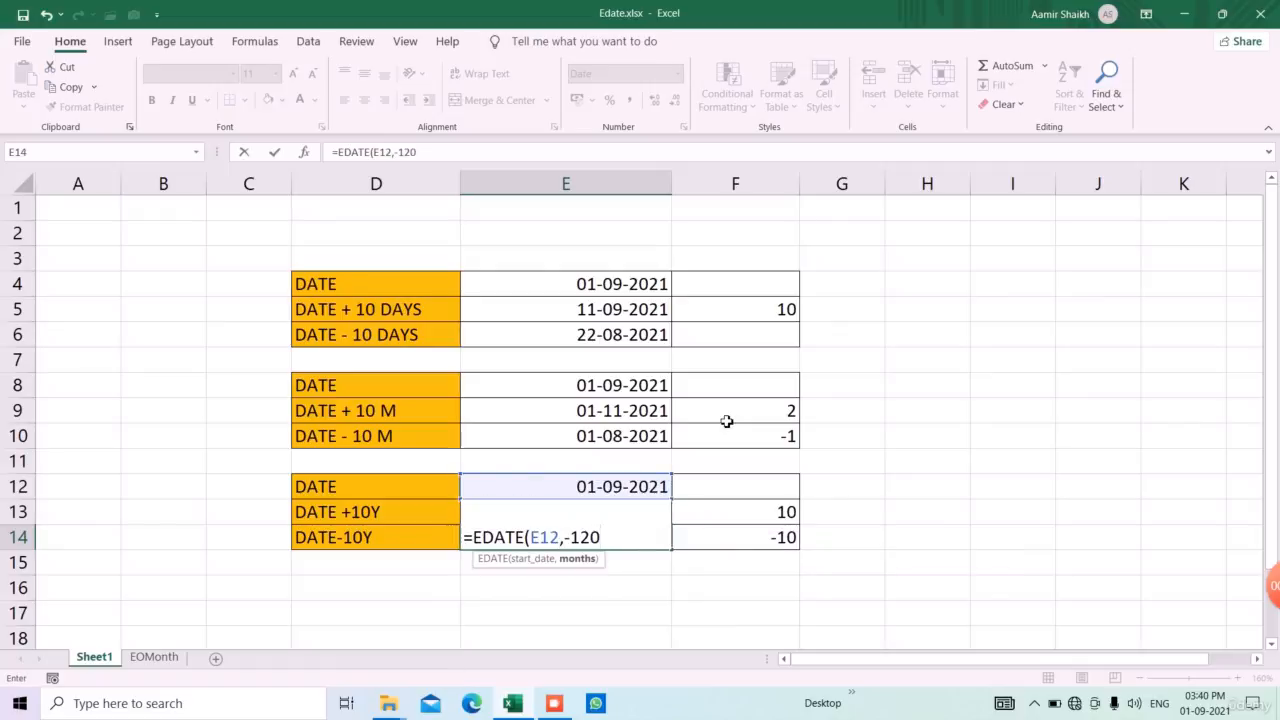
type(")")
key("Return")
key("Up")
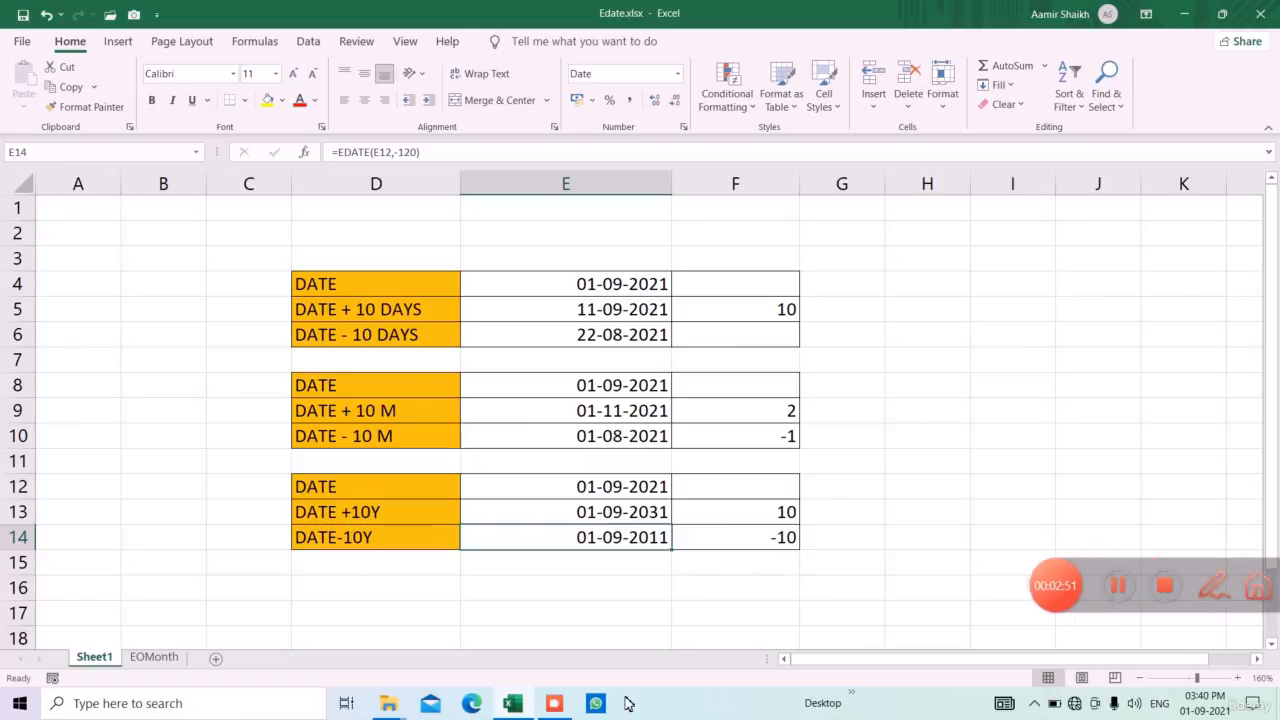
left_click(554, 703)
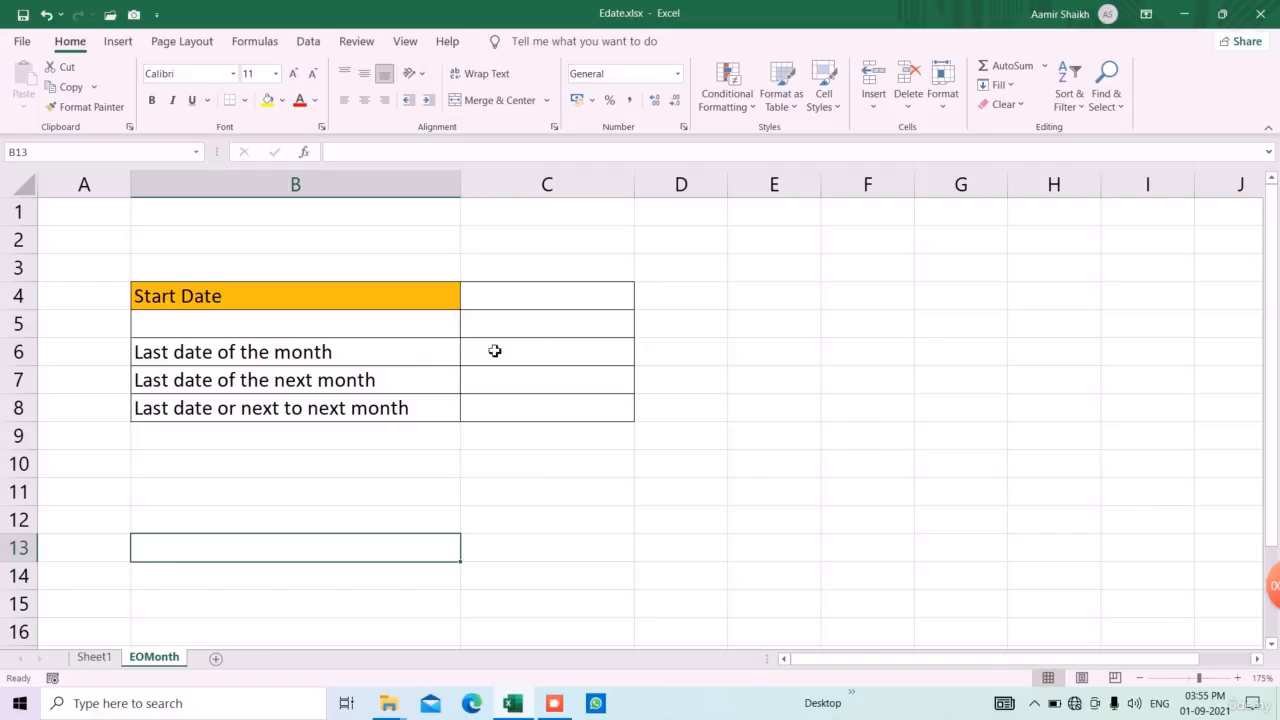
Enter =TODAY() in cell C4 of the EOMonth sheet as the Start Date
left_click(531, 297)
type("=factd")
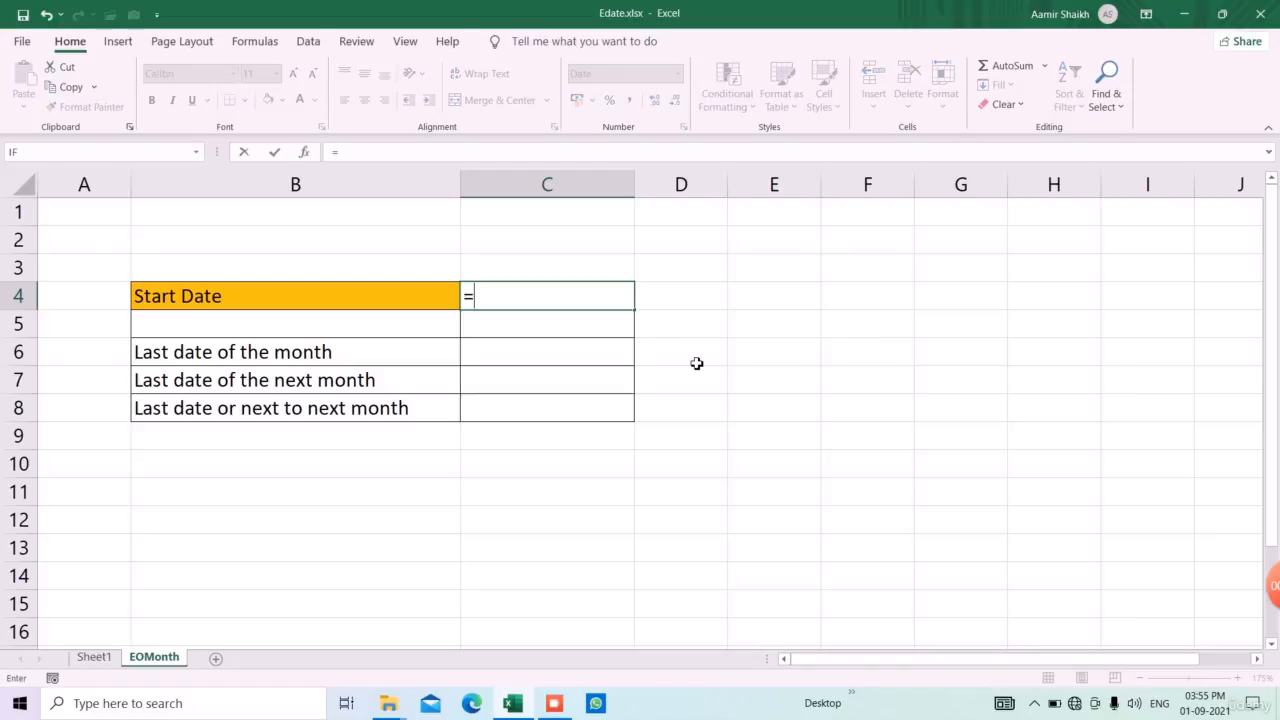
key("Tab")
key("BackSpace")
key("BackSpace")
key("BackSpace")
key("BackSpace")
key("BackSpace")
key("BackSpace")
key("BackSpace")
key("BackSpace")
key("BackSpace")
key("BackSpace")
key("BackSpace")
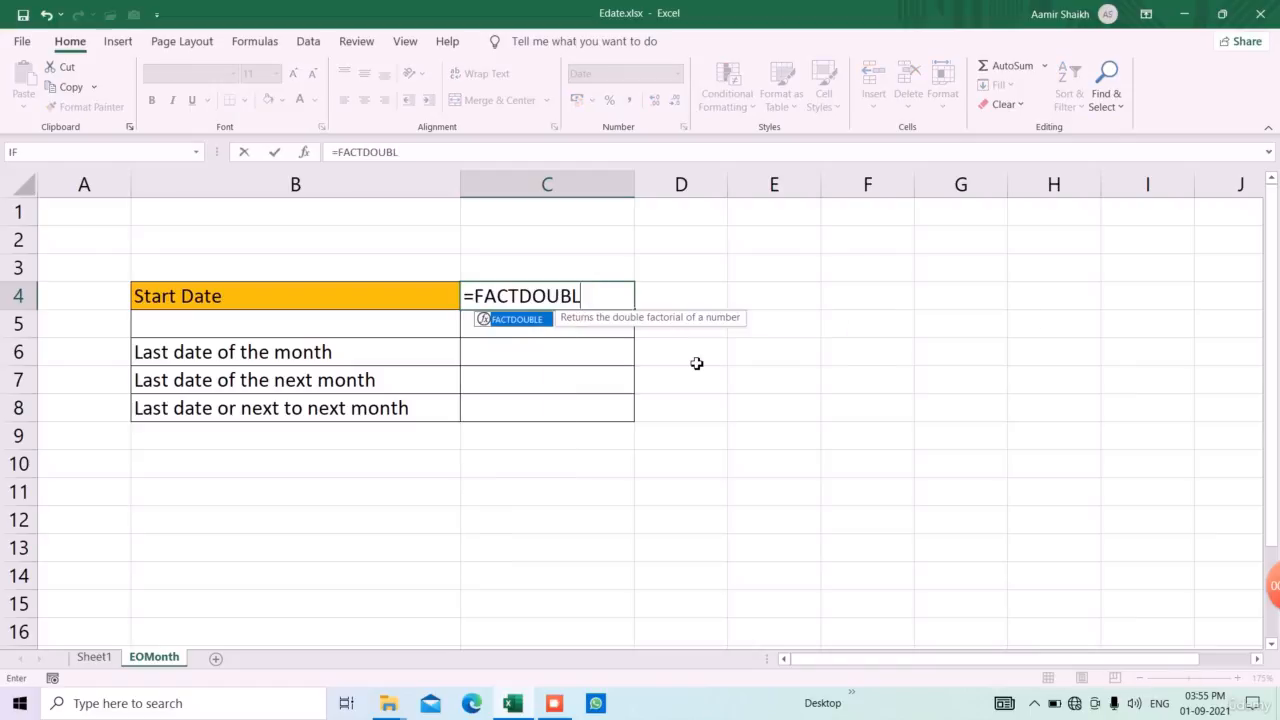
type("tod")
key("Tab")
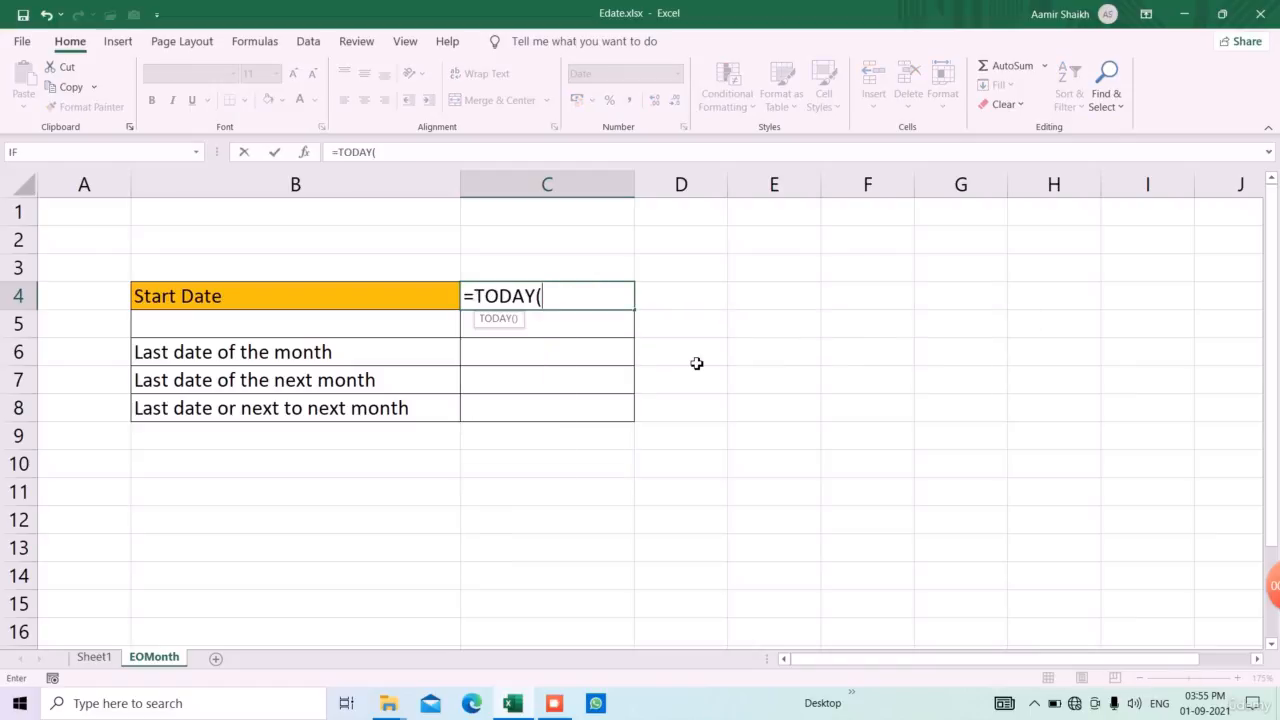
type(")")
key("Return")
key("Return")
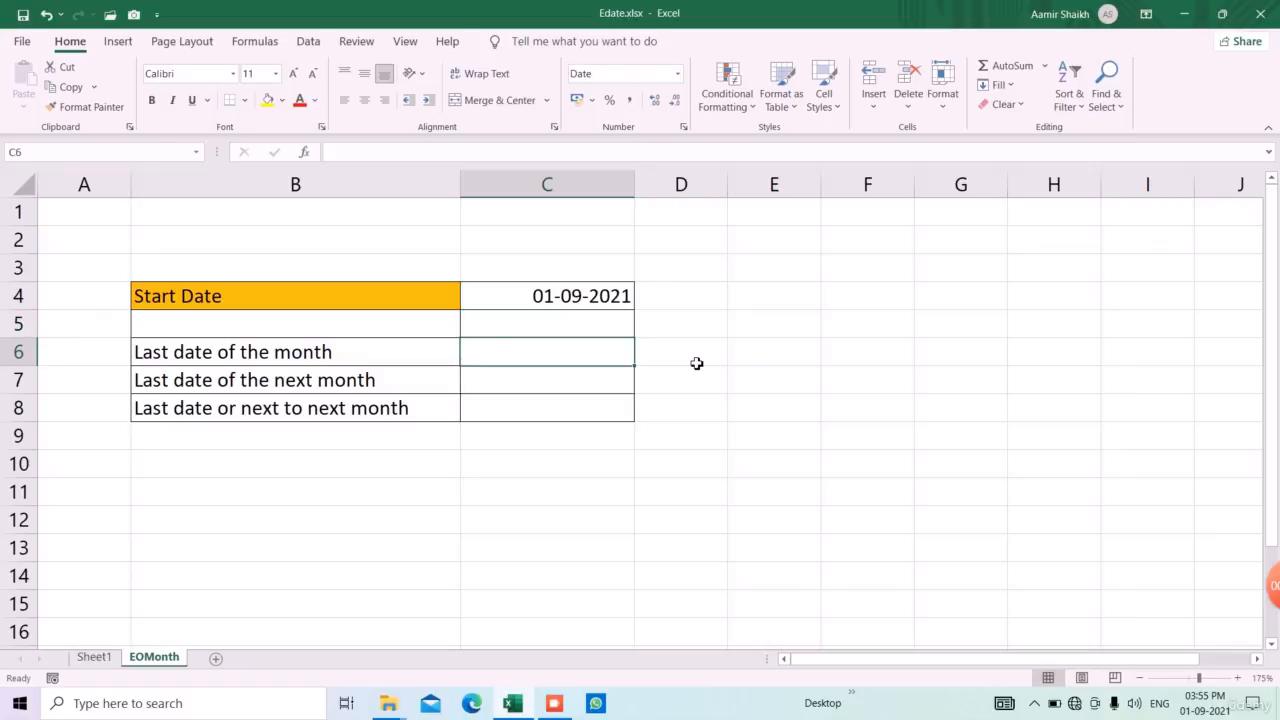
Calculate the last date of the month in C6 with the formula =EOMONTH(C4,0)
type("=eom")
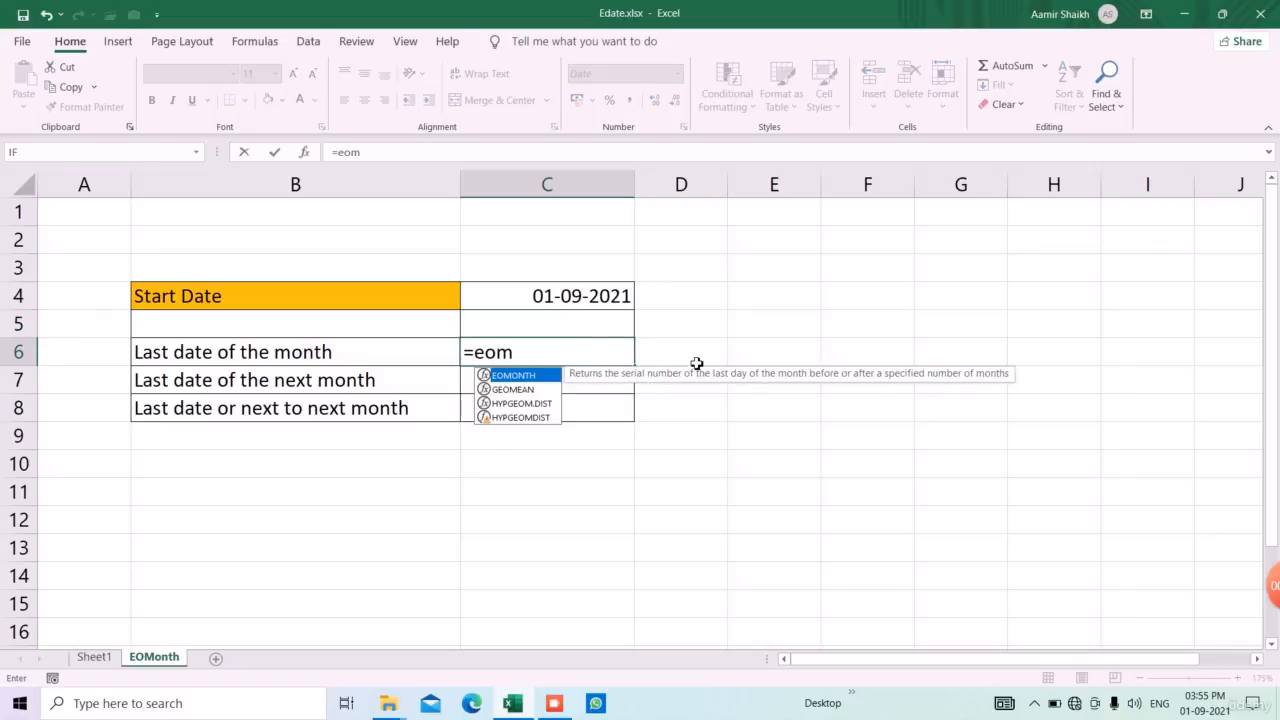
key("Tab")
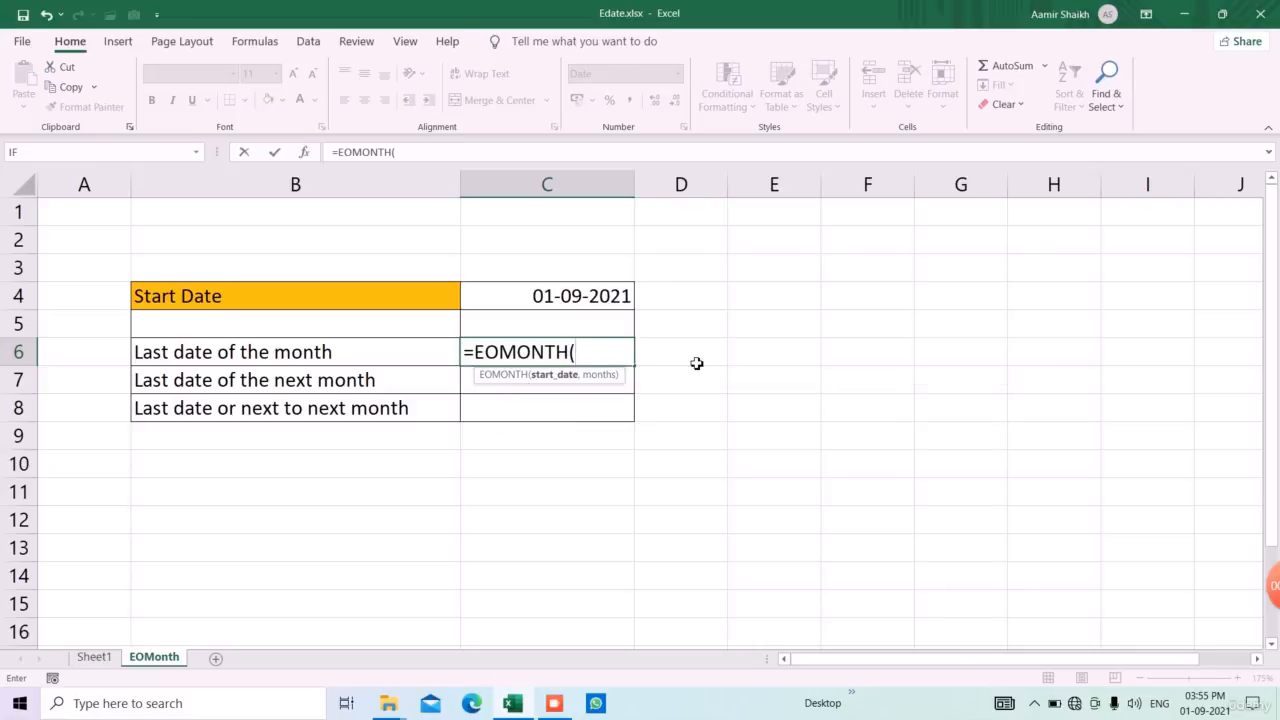
key("Up")
key("Up")
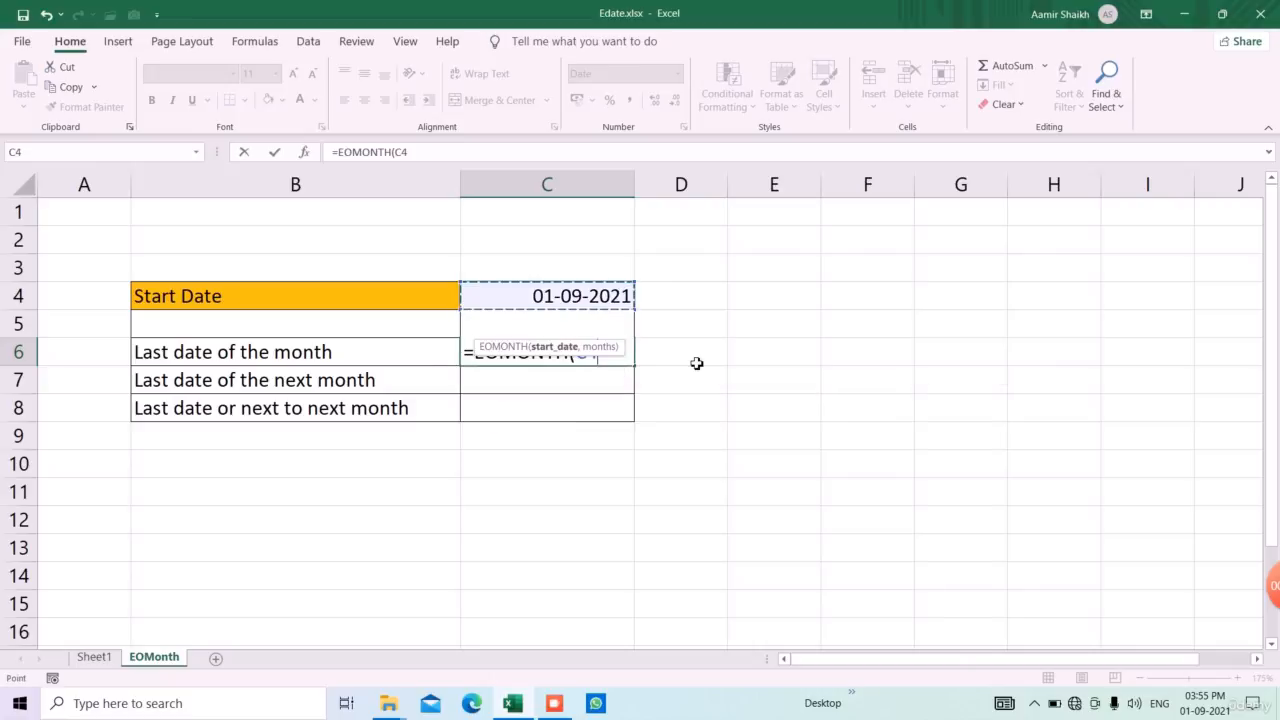
type(",0)")
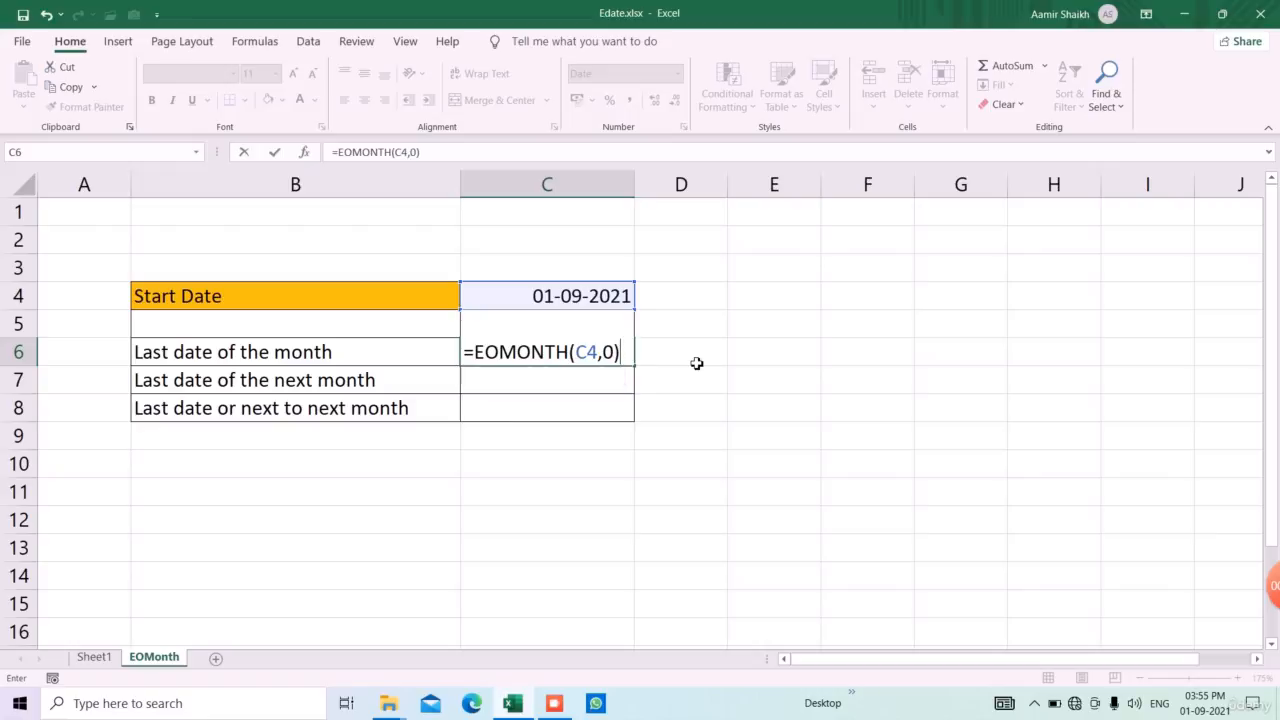
key("Return")
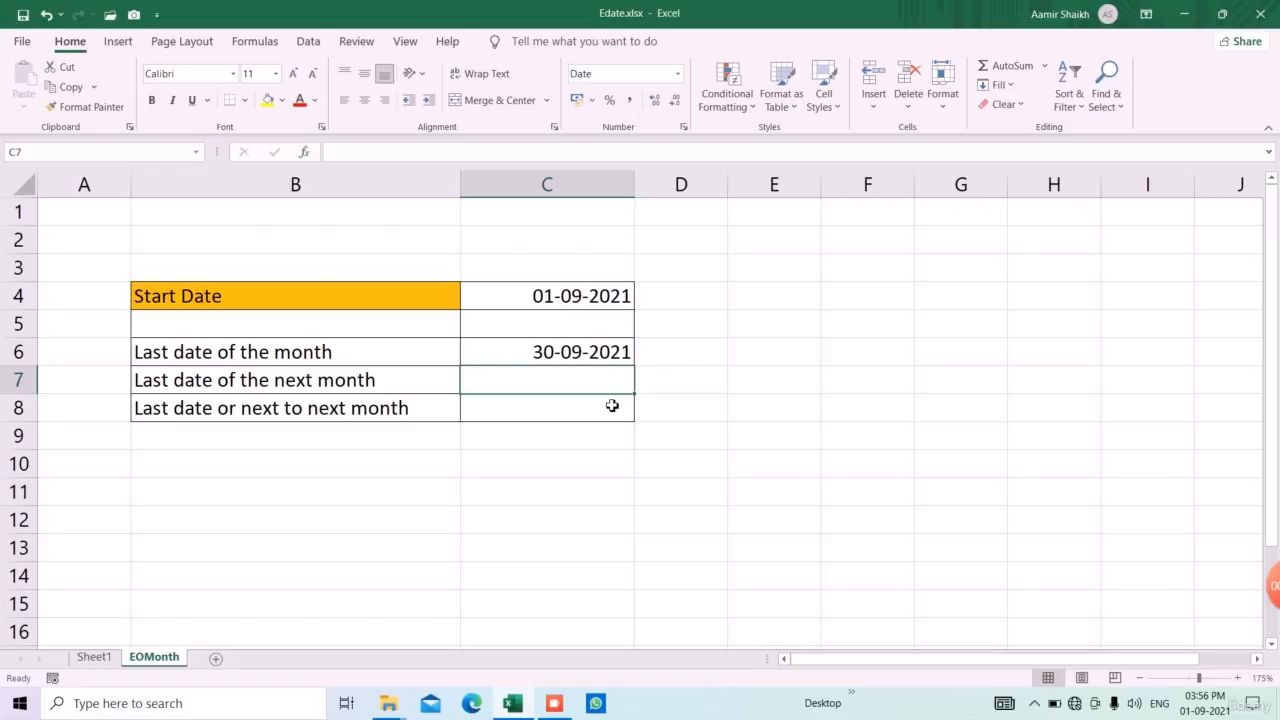
type("=eo")
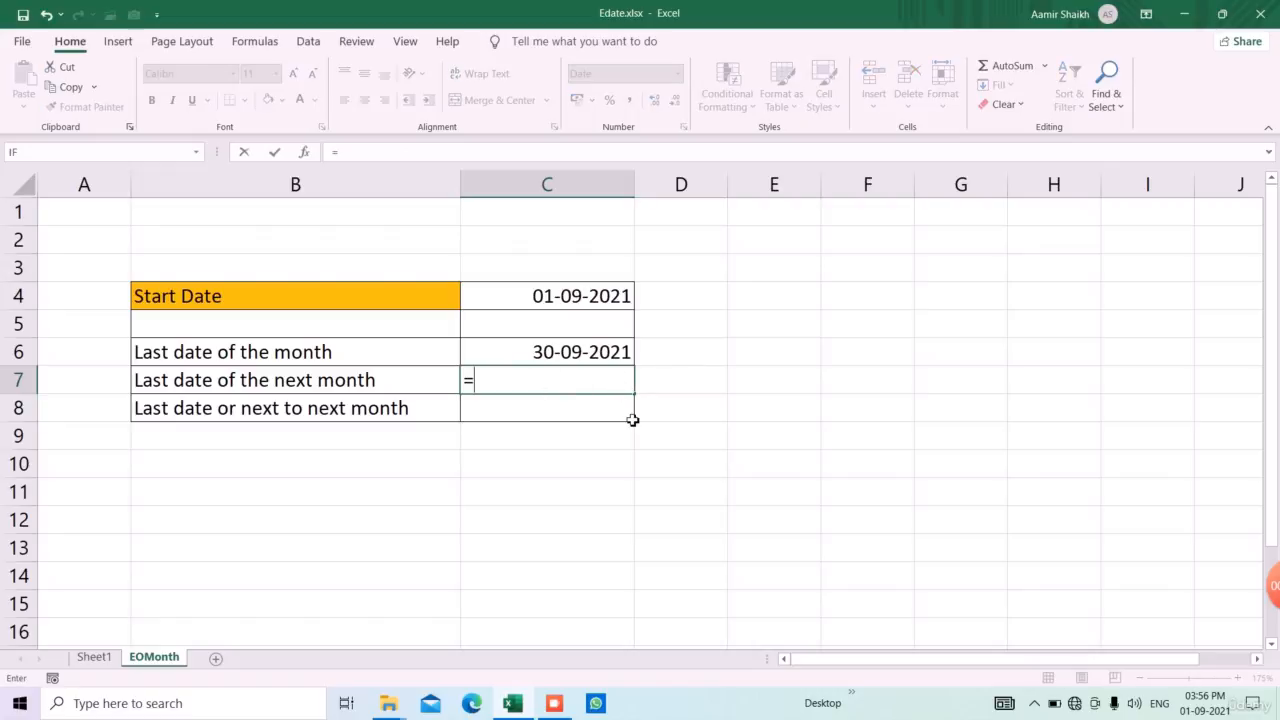
key("Tab")
key("Up")
key("Up")
key("Up")
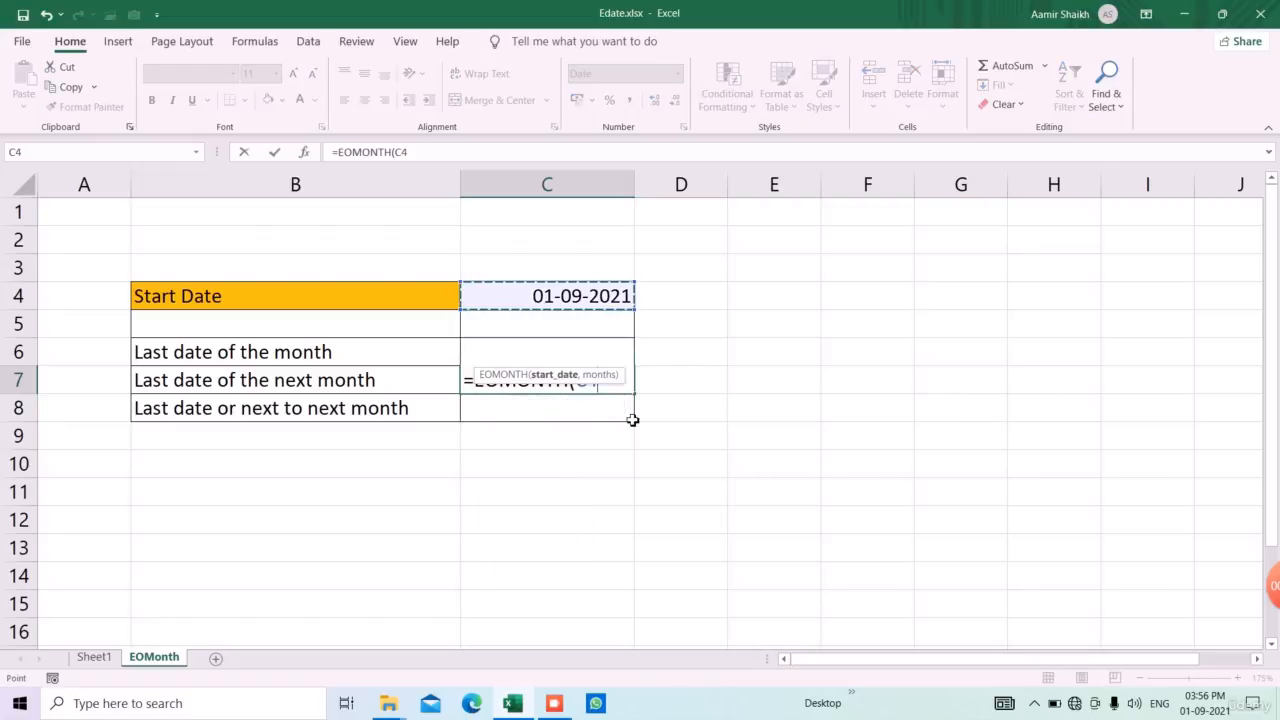
type(":C,1)")
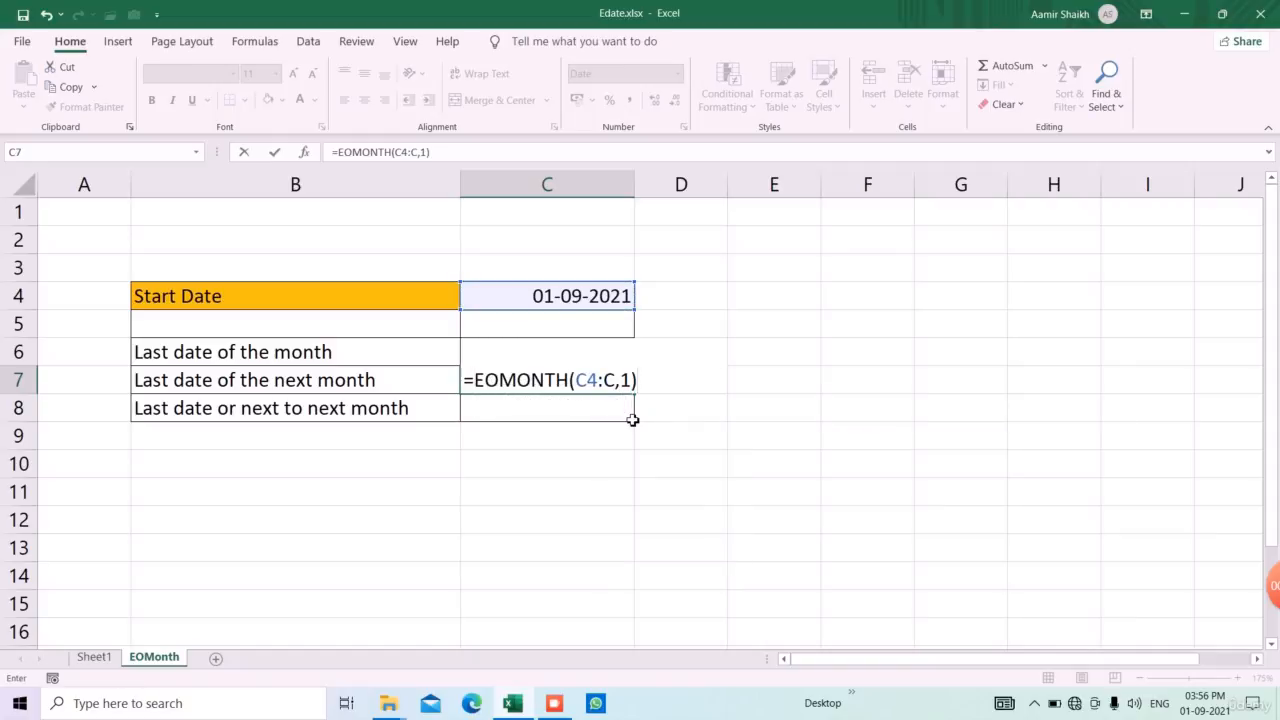
key("Return")
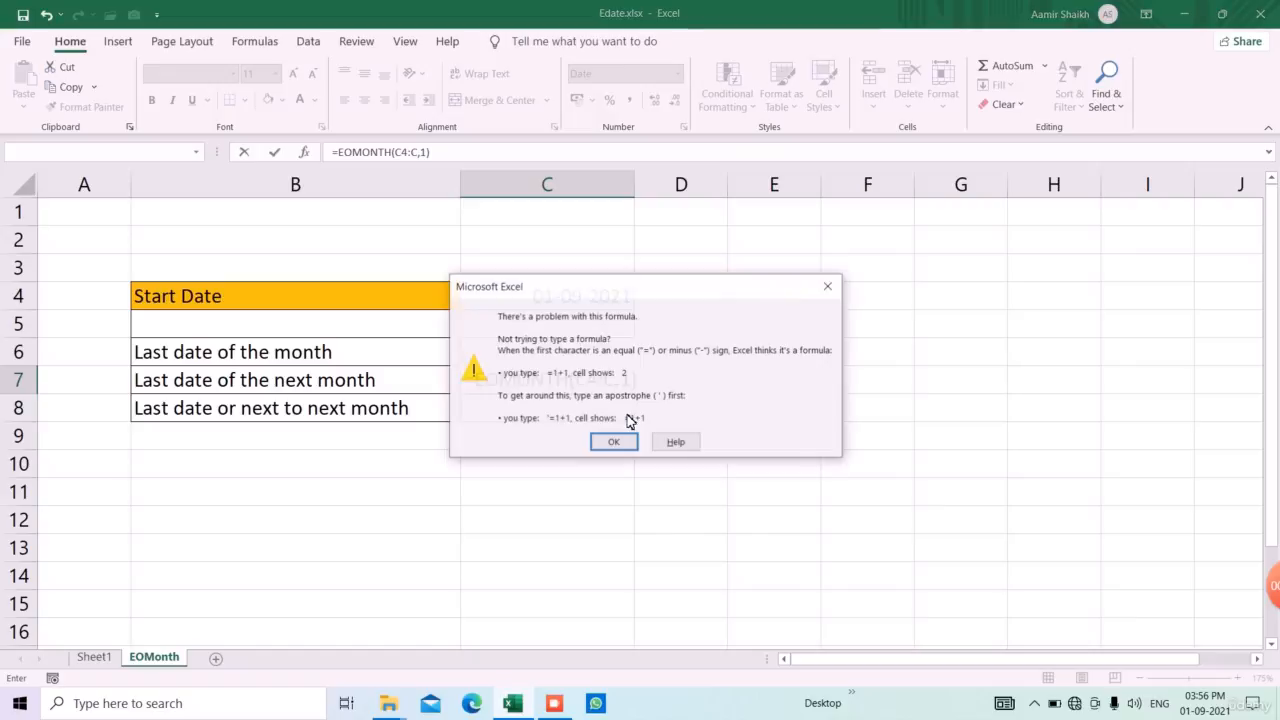
key("Return")
key("Escape")
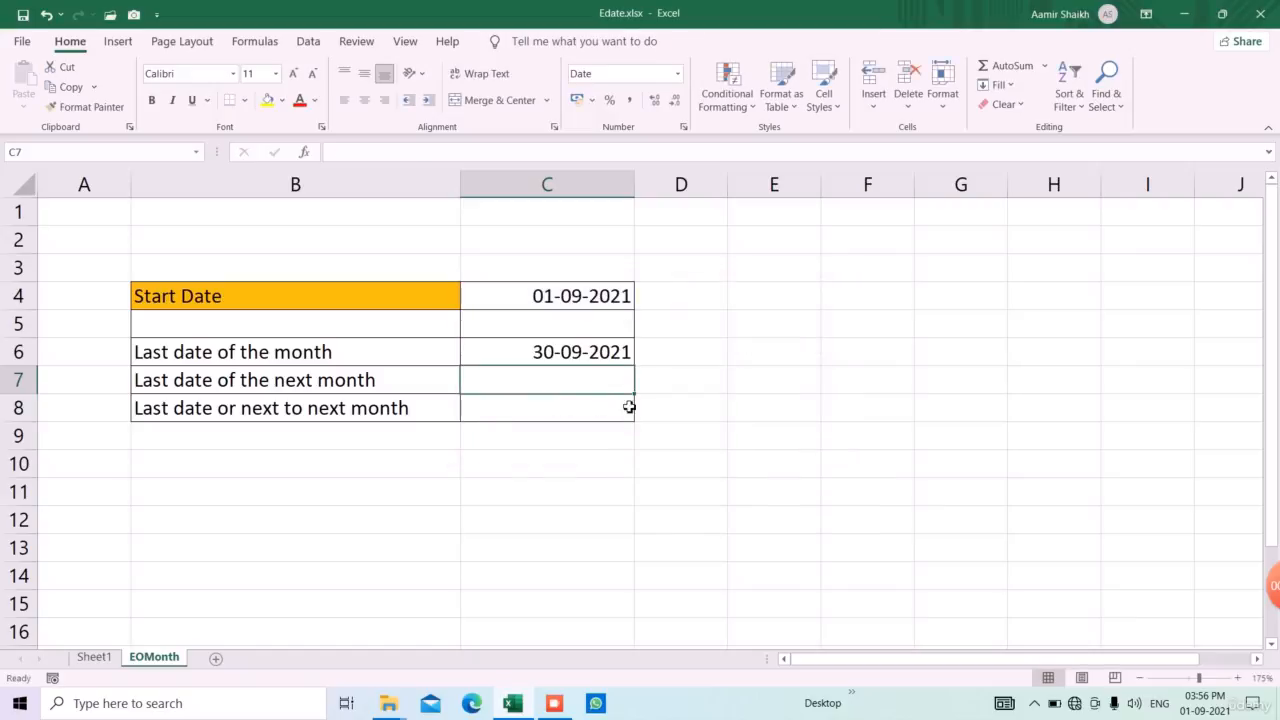
Calculate the last date of the next month in C7 with the formula =EOMONTH(C4,1)
type("=e")
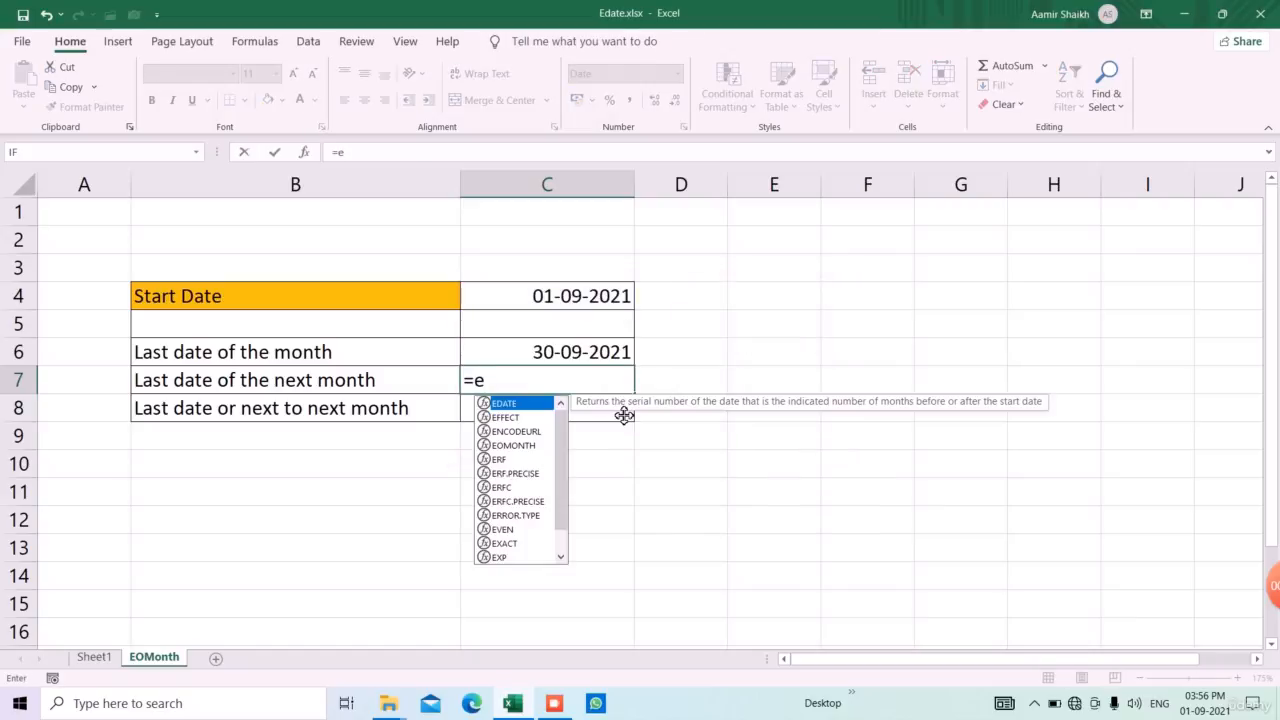
type("om")
key("Tab")
key("Up")
key("Up")
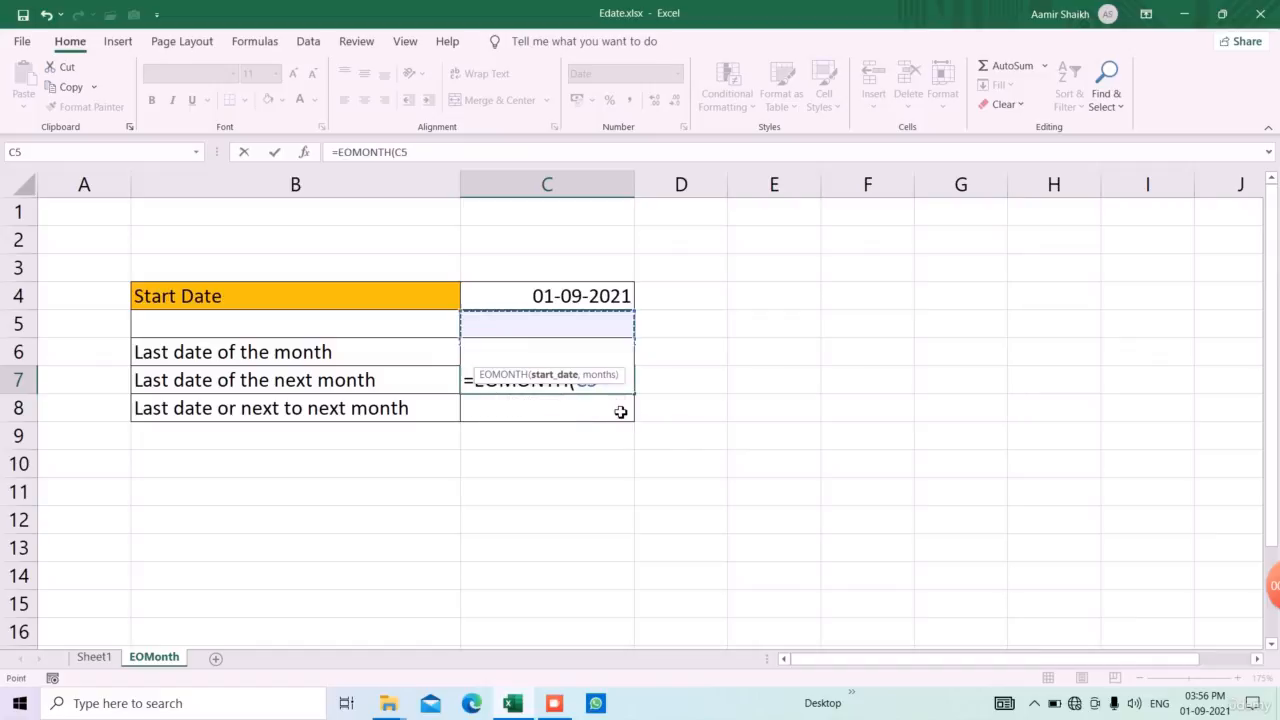
key("Up")
type(",")
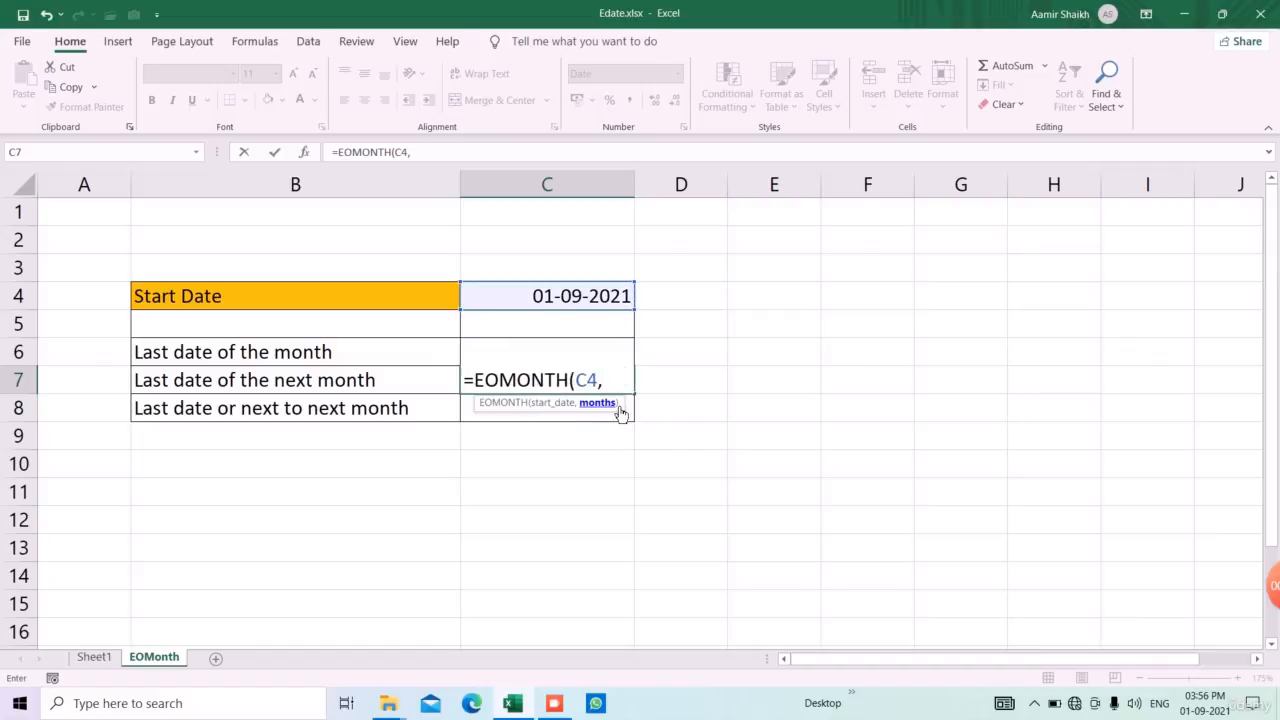
type("1)")
key("Return")
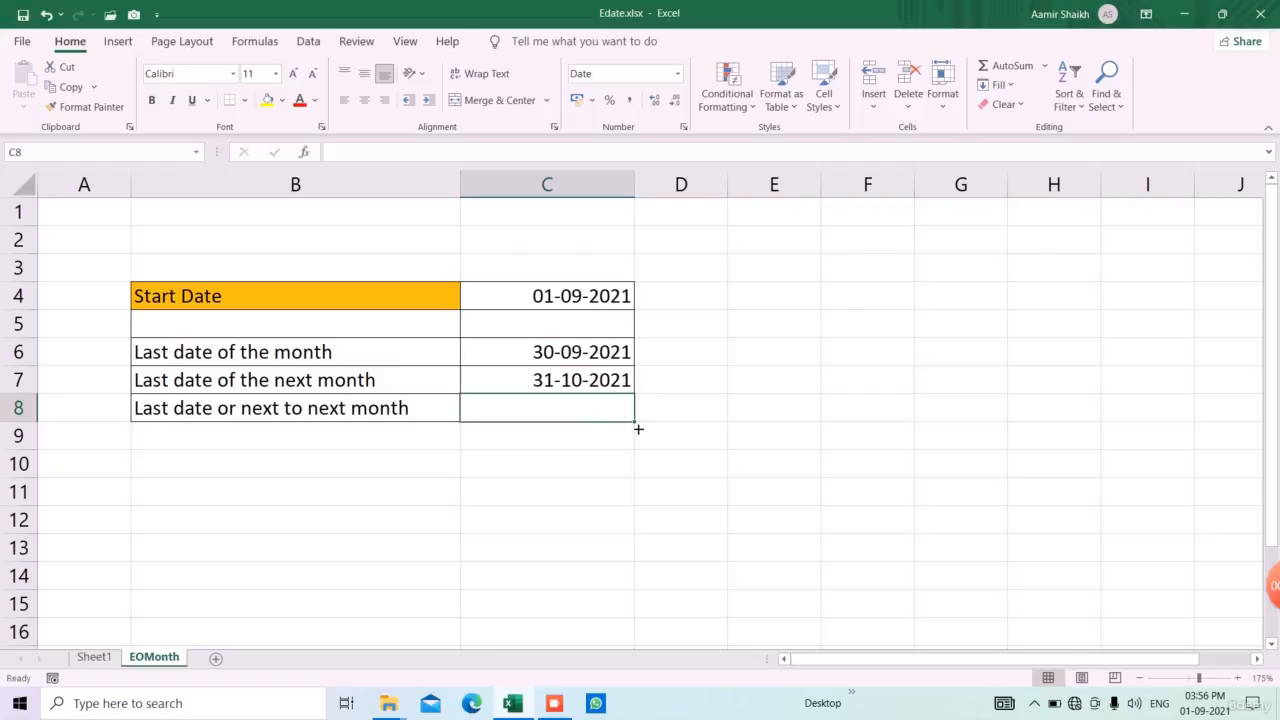
Calculate the last date of the month after next in C8 with the formula =EOMONTH(C4,2)
type("=eom")
key("Tab")
key("Up")
key("Up")
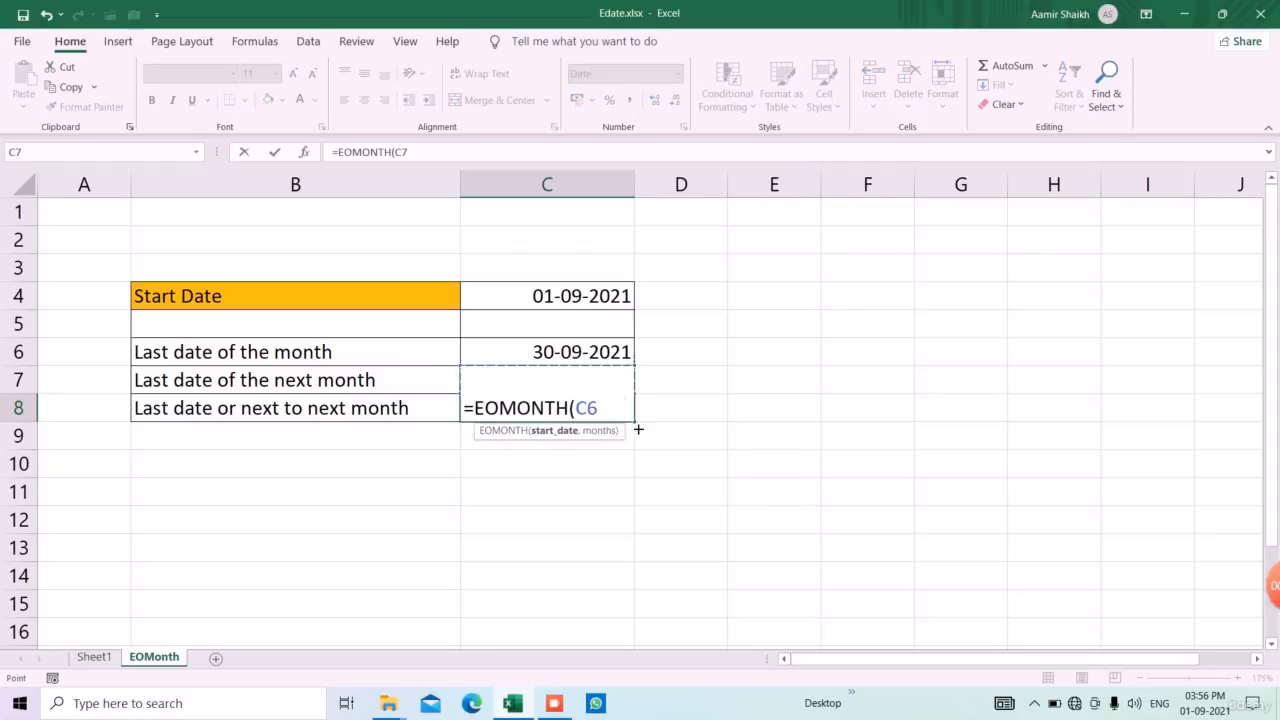
key("Up")
key("Up")
type(",2)")
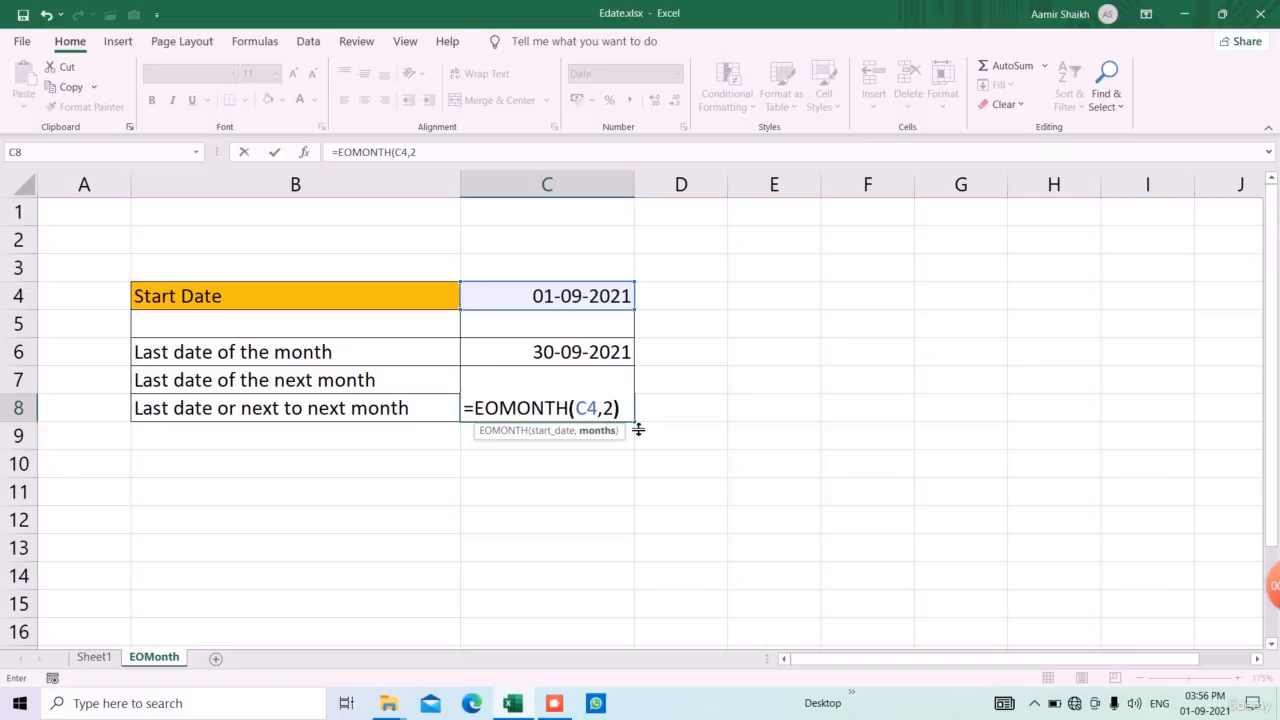
key("Return")
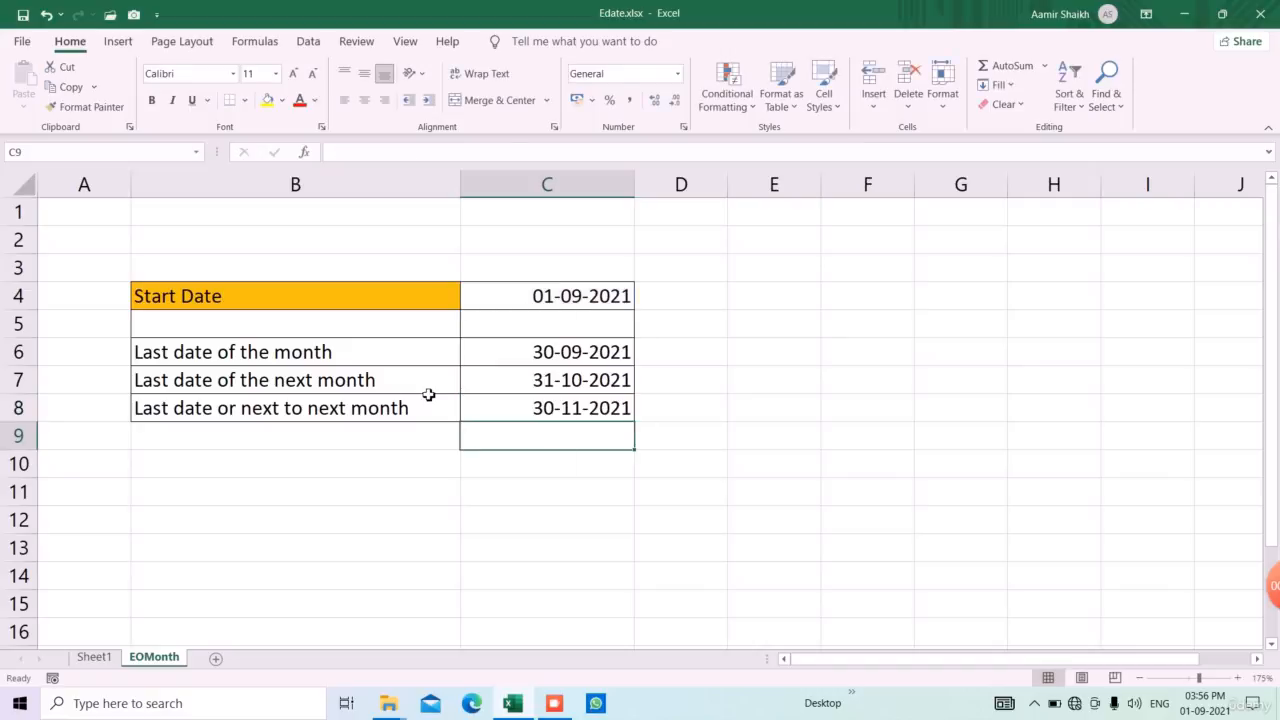
left_click(538, 386)
left_click(541, 360)
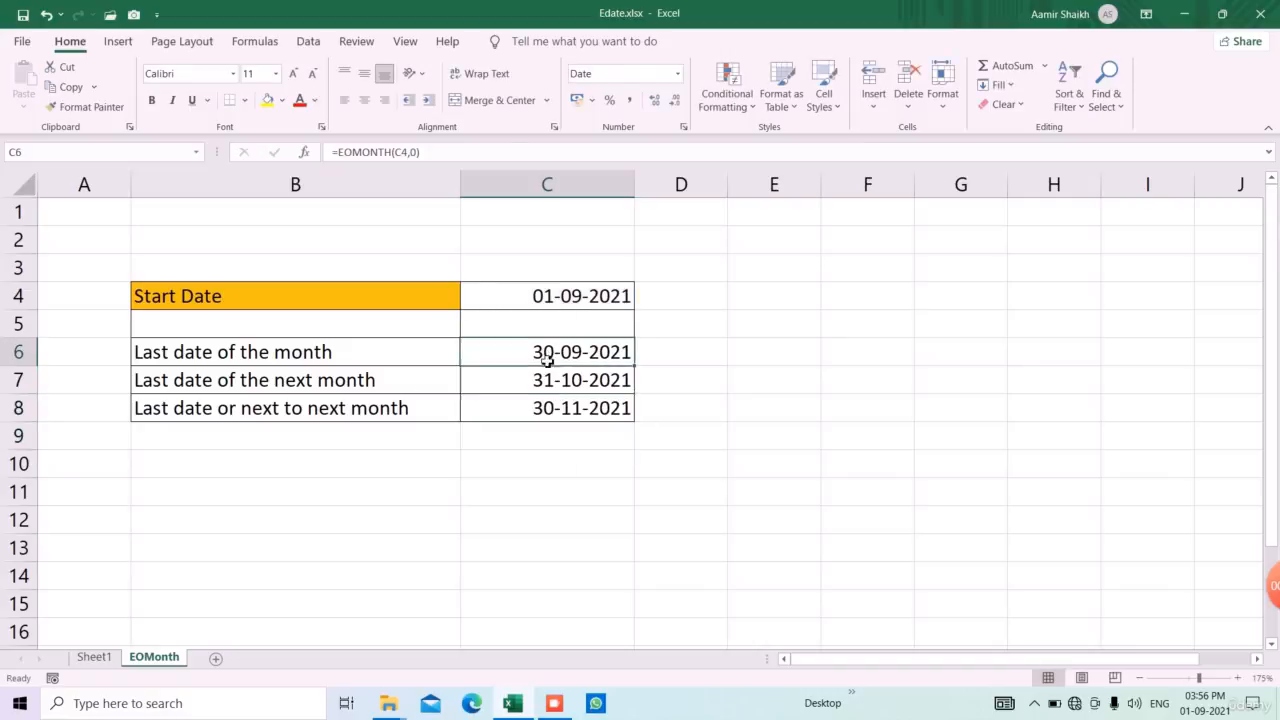
left_click(573, 417)
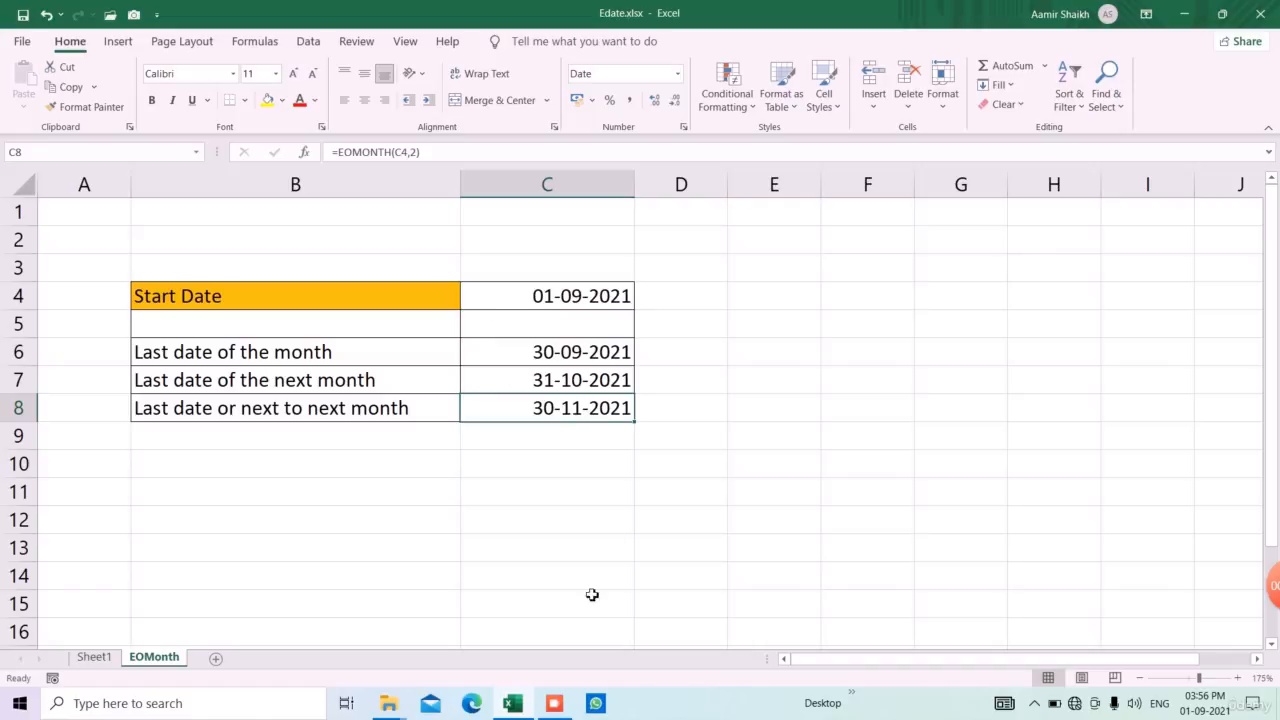
left_click(556, 704)
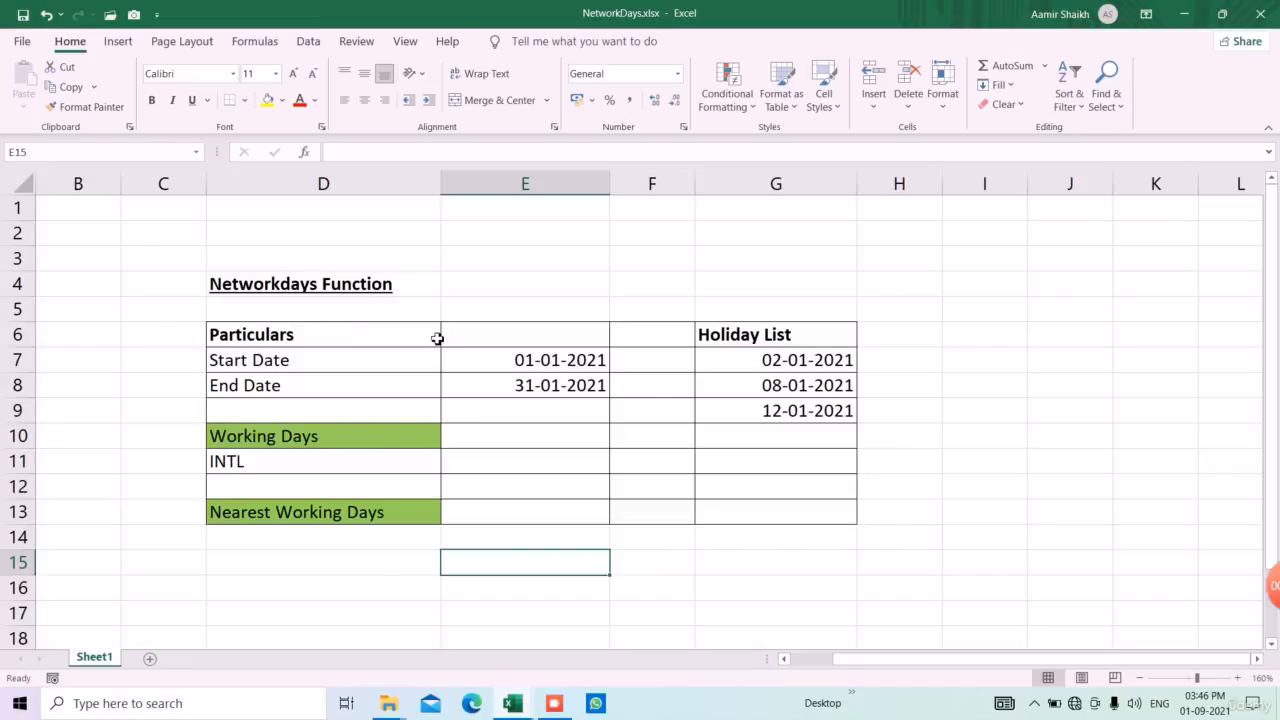
left_click(502, 367)
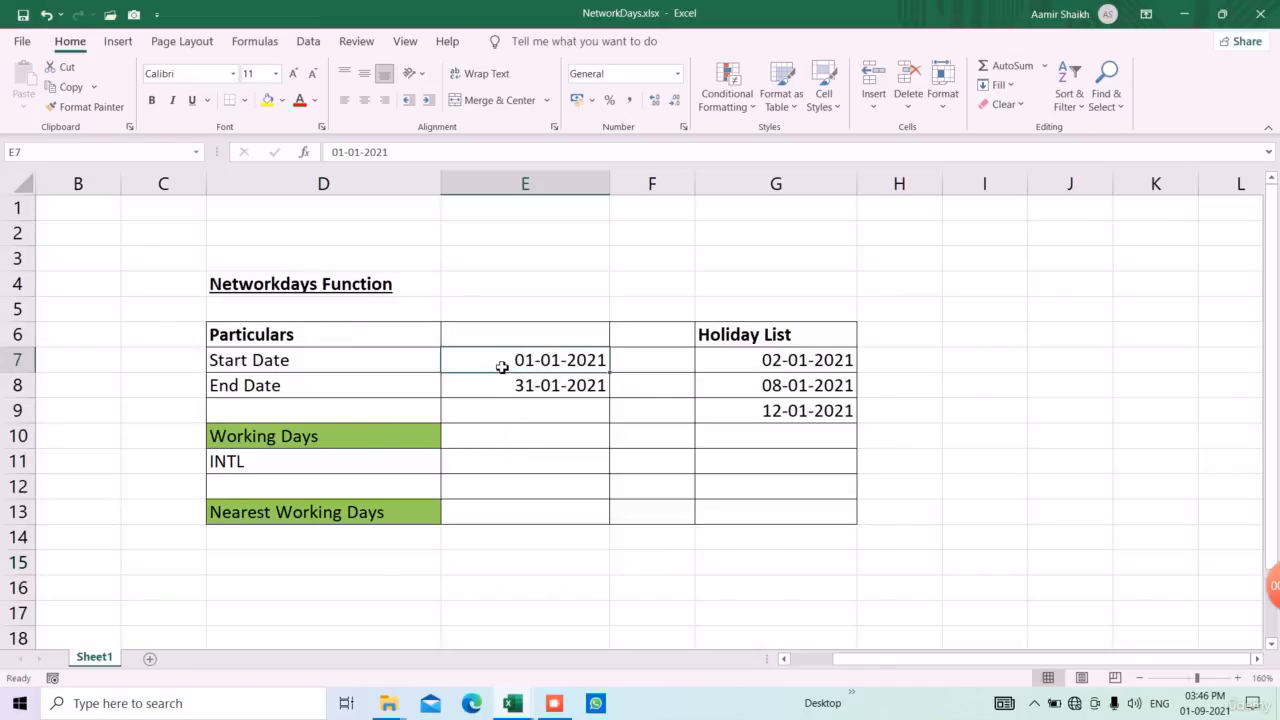
left_click(581, 395)
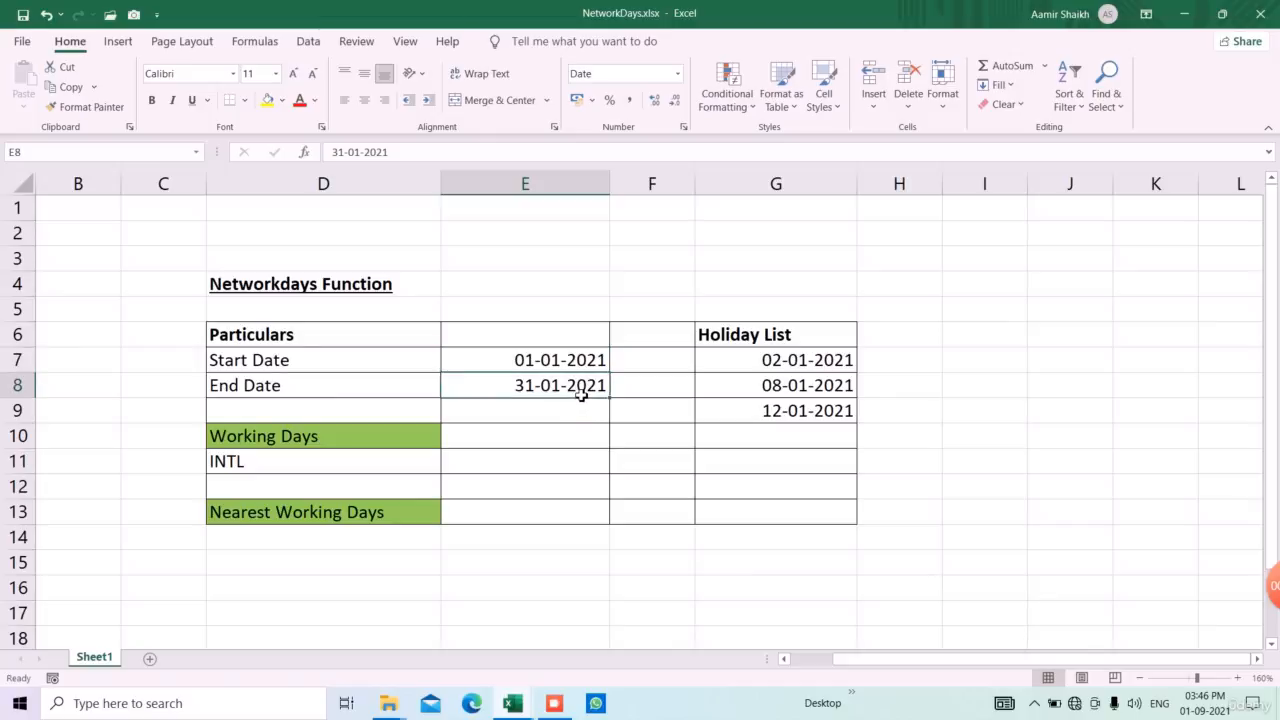
left_click_drag(557, 368, 558, 386)
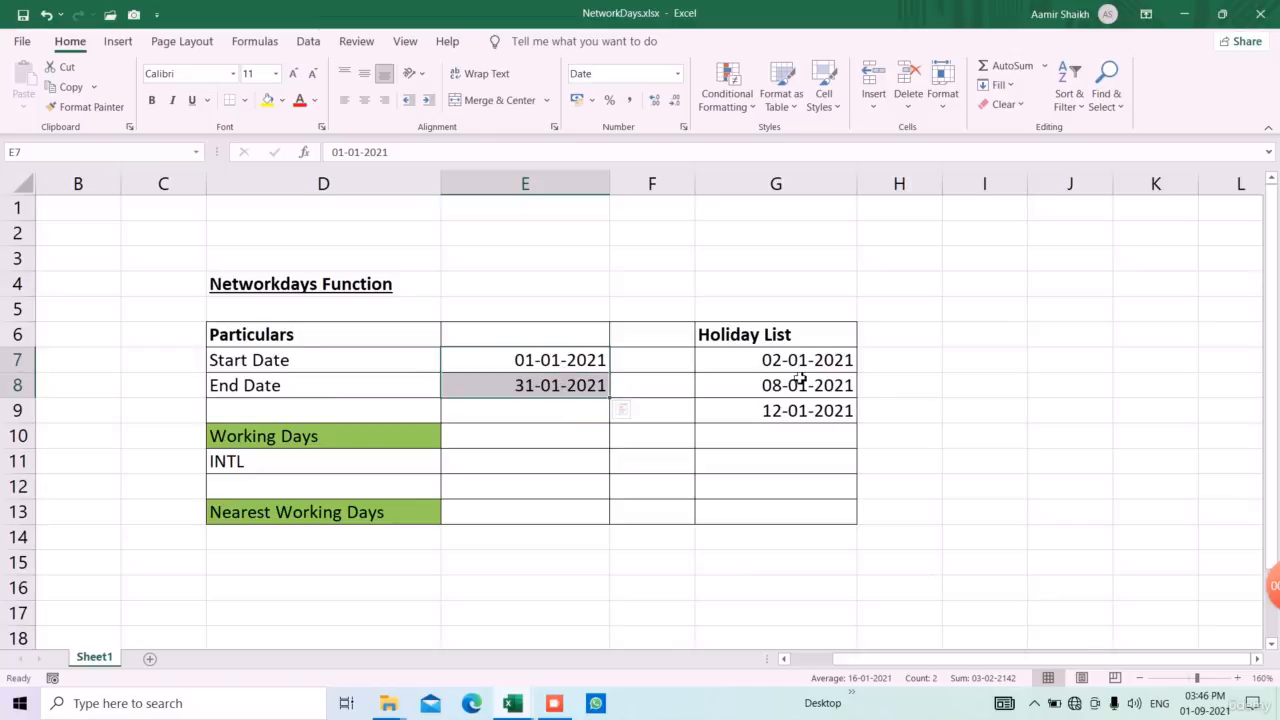
left_click_drag(770, 363, 800, 456)
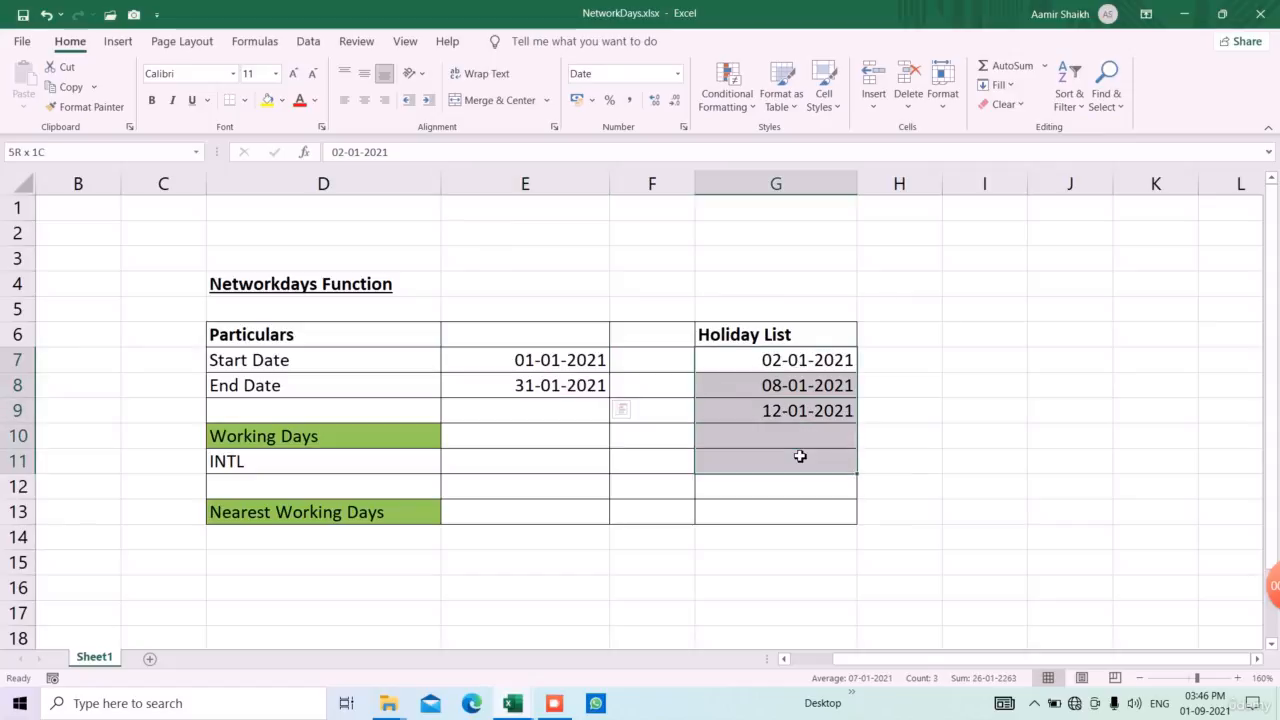
Calculate the Working Days in E10, excluding the listed holidays, with the formula =NETWORKDAYS(E7,E8,G7:G13)
left_click(511, 443)
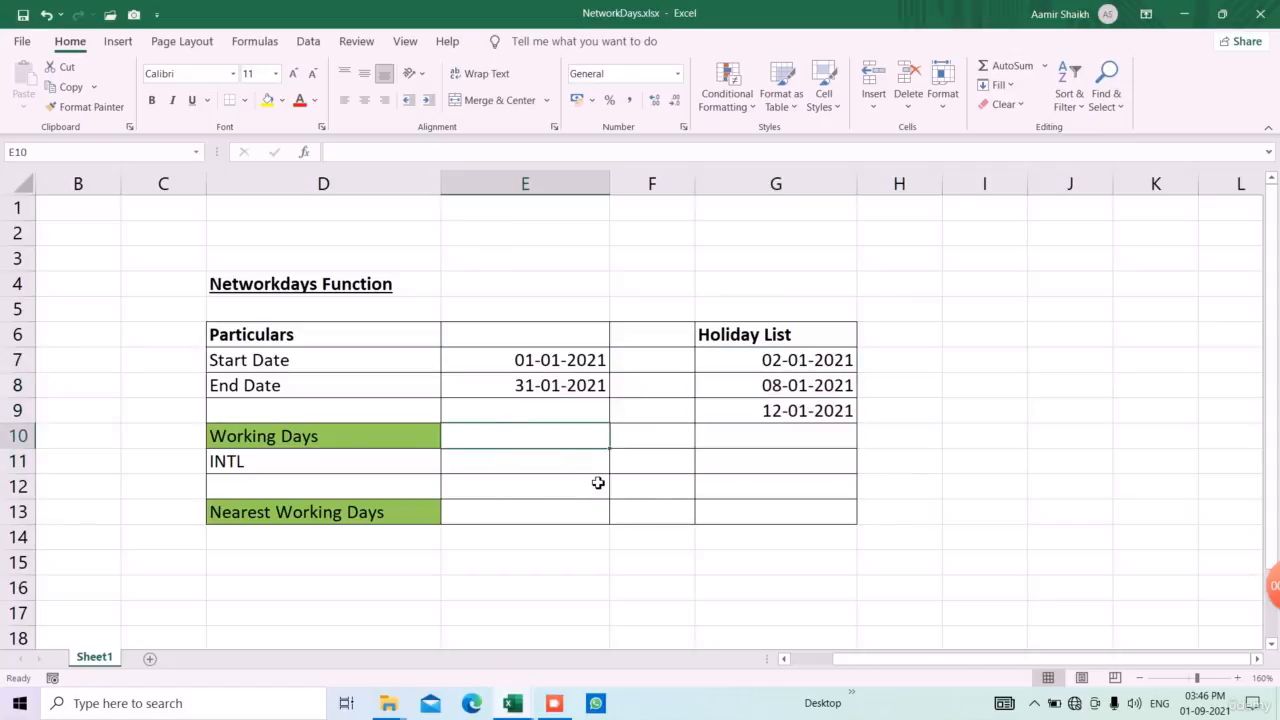
type("=net")
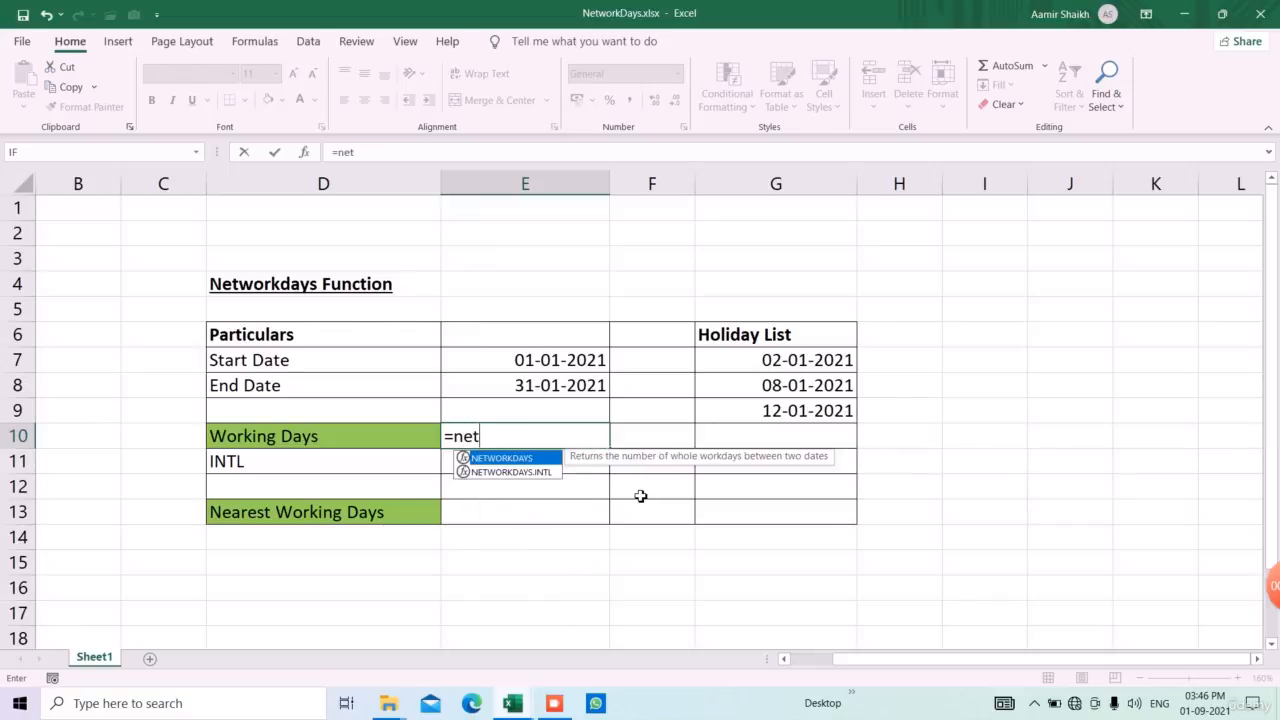
type("w")
key("Tab")
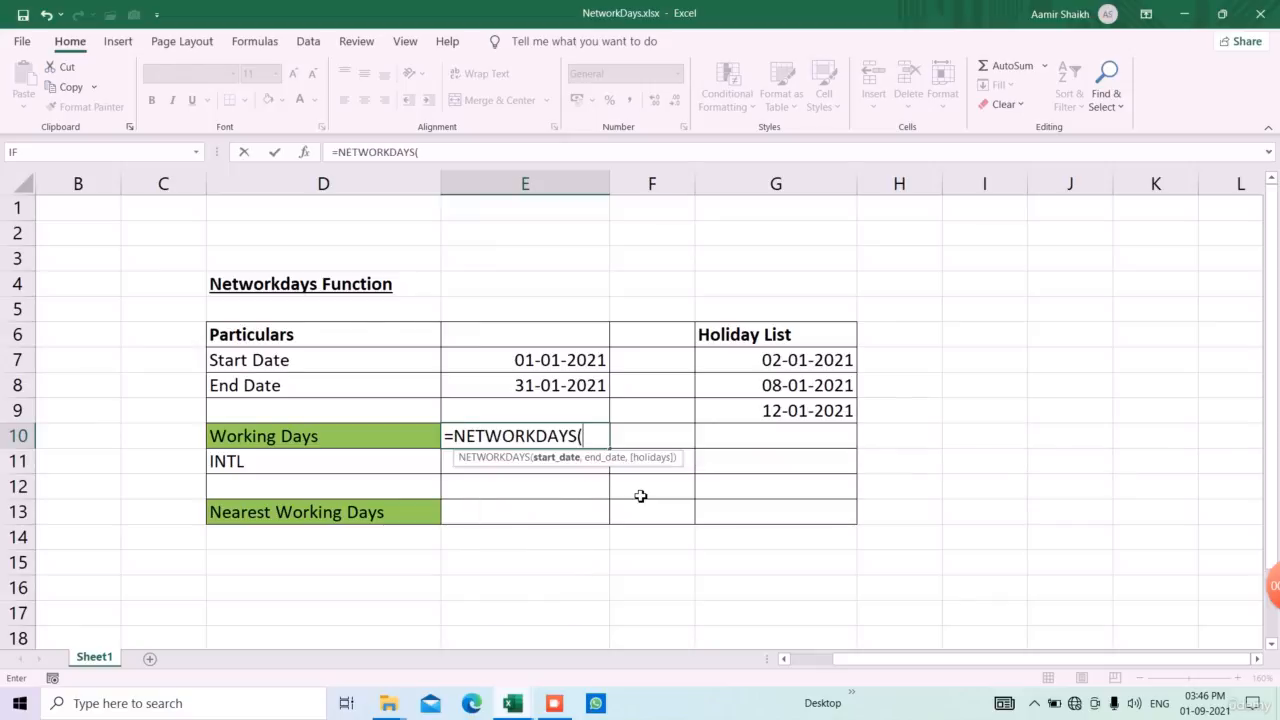
left_click(572, 368)
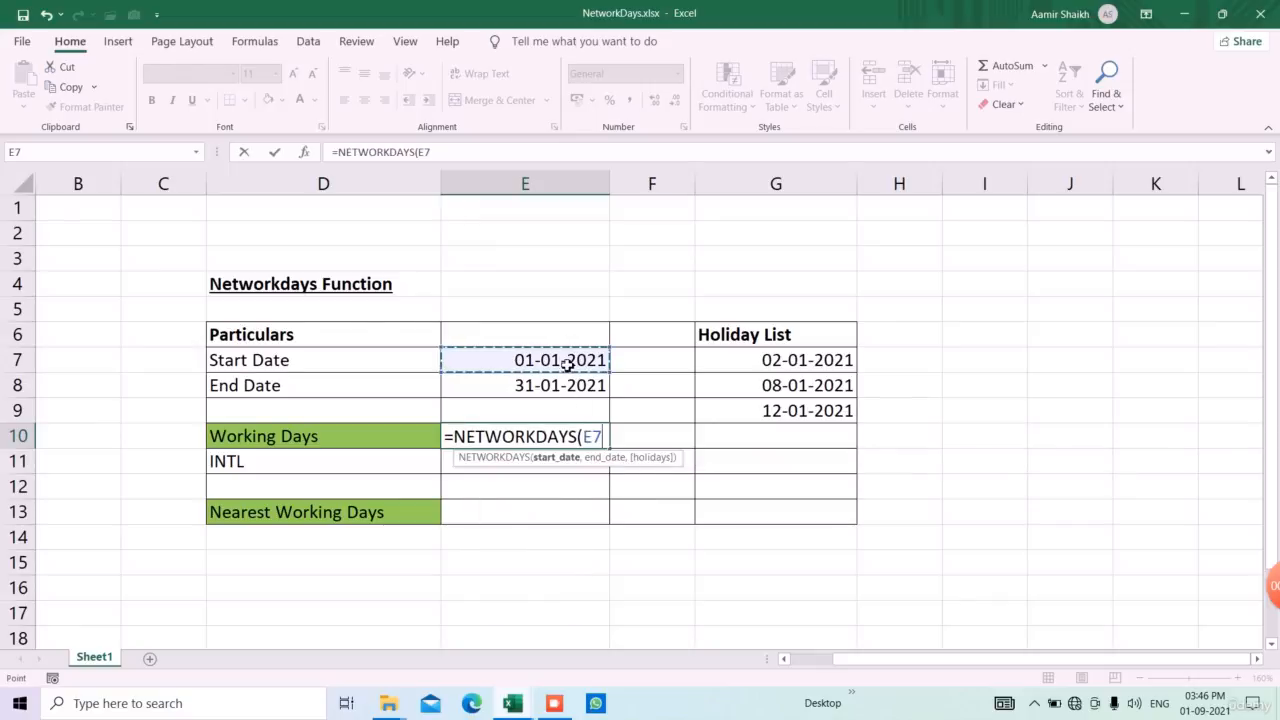
type(",")
left_click(577, 388)
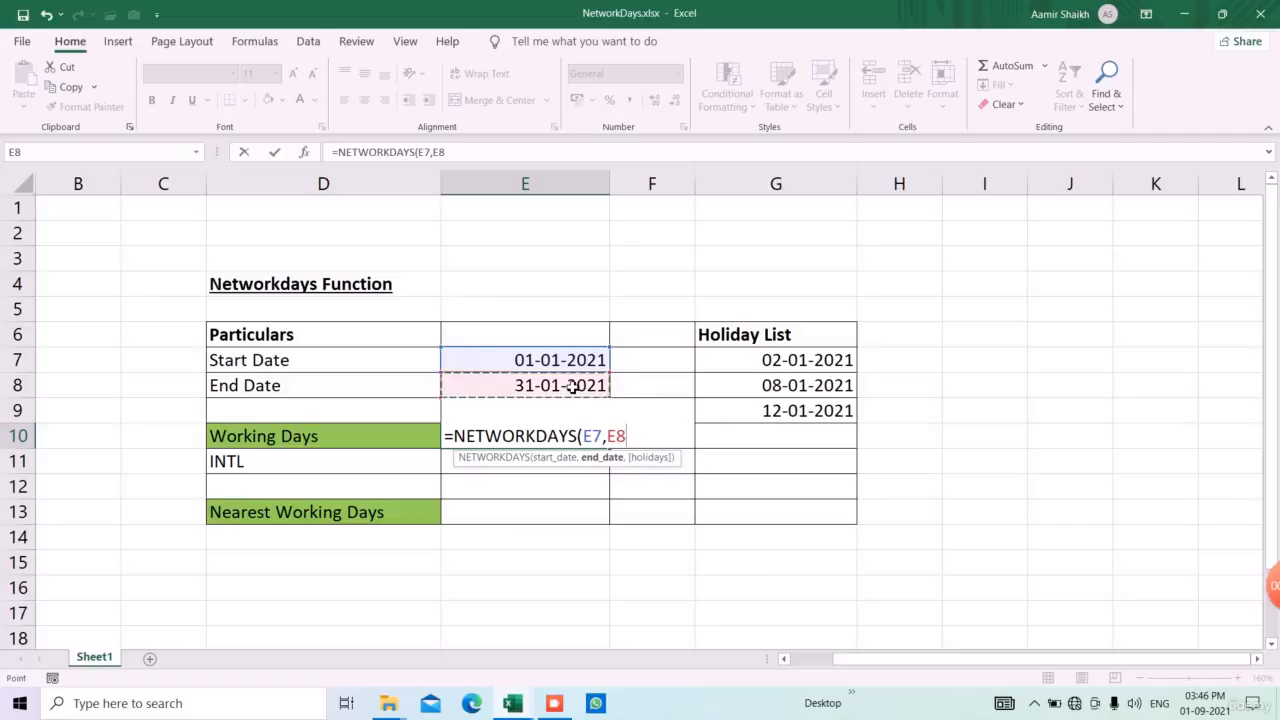
type(",")
left_click_drag(832, 370, 823, 509)
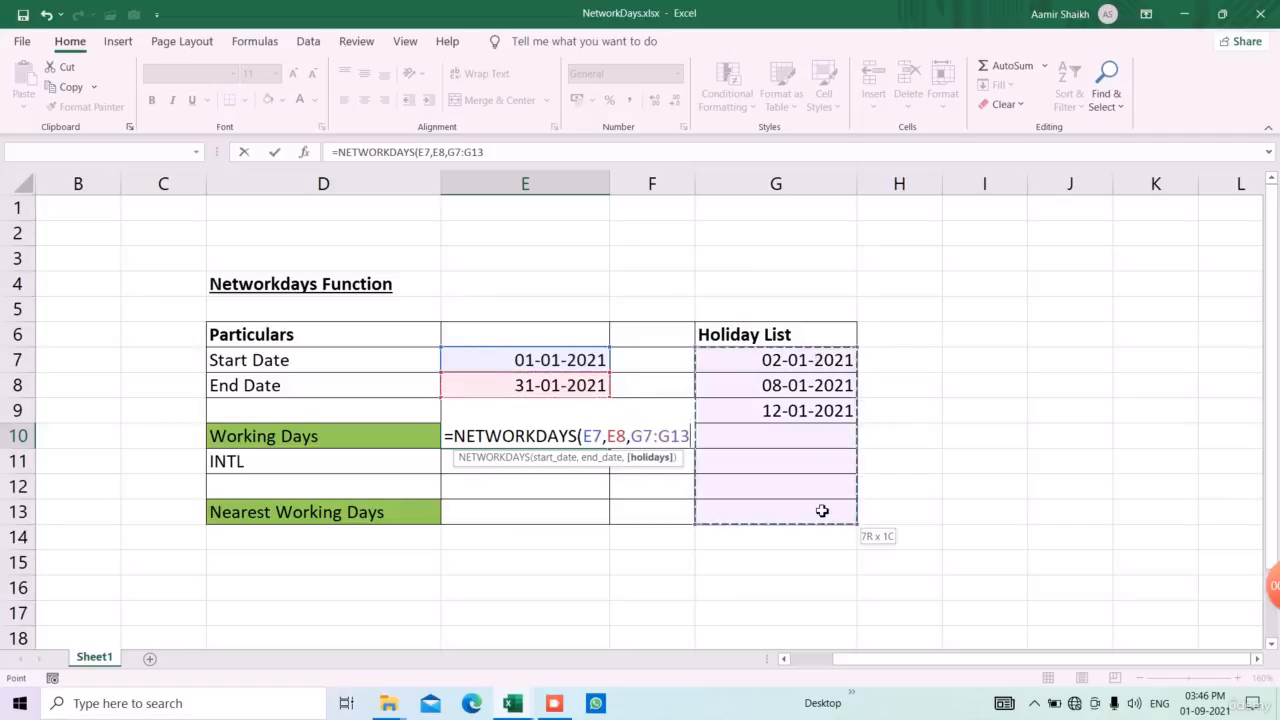
type(")")
key("Return")
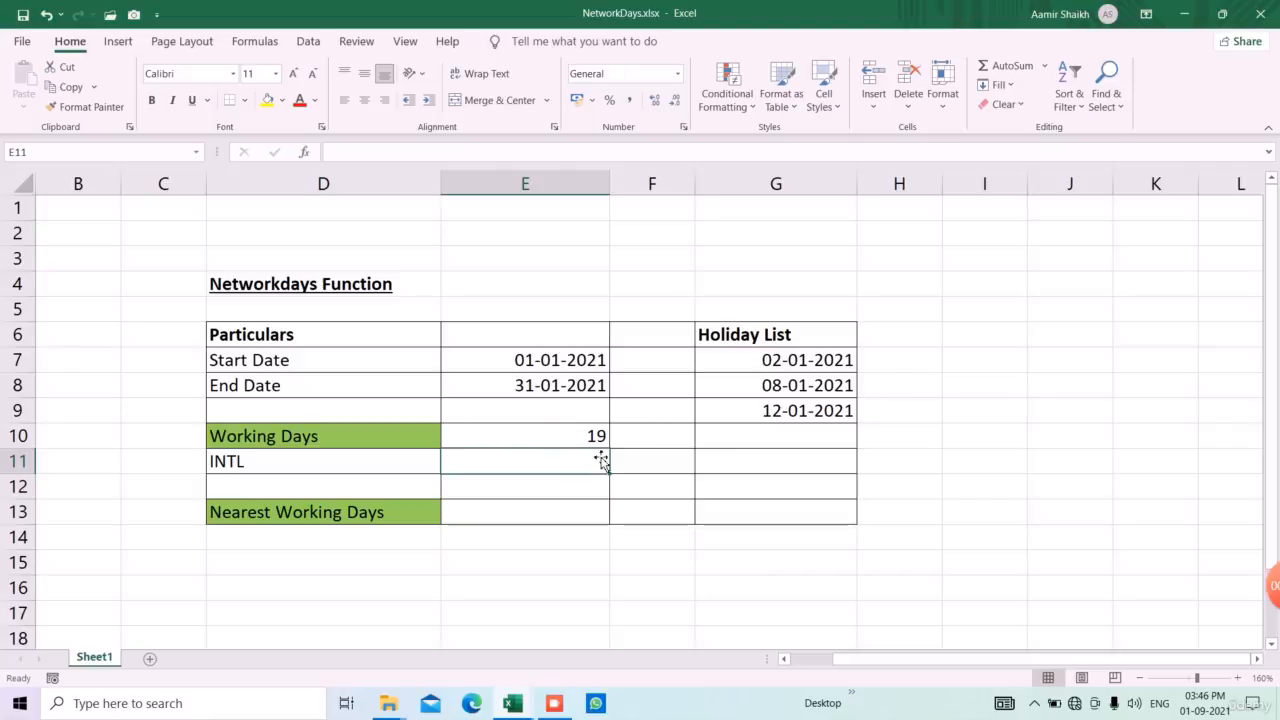
Enter 31 in cell I4 and 10 in cell I5, beside the holiday table
left_click(984, 275)
type("31")
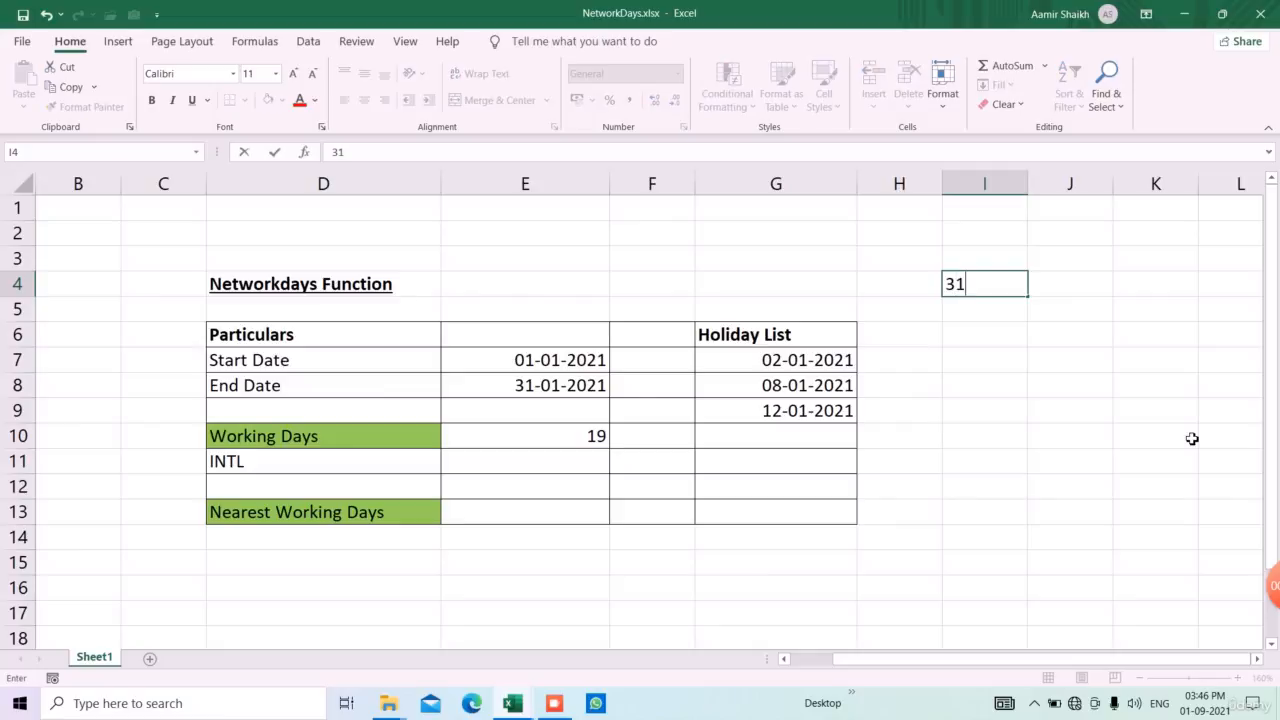
key("Return")
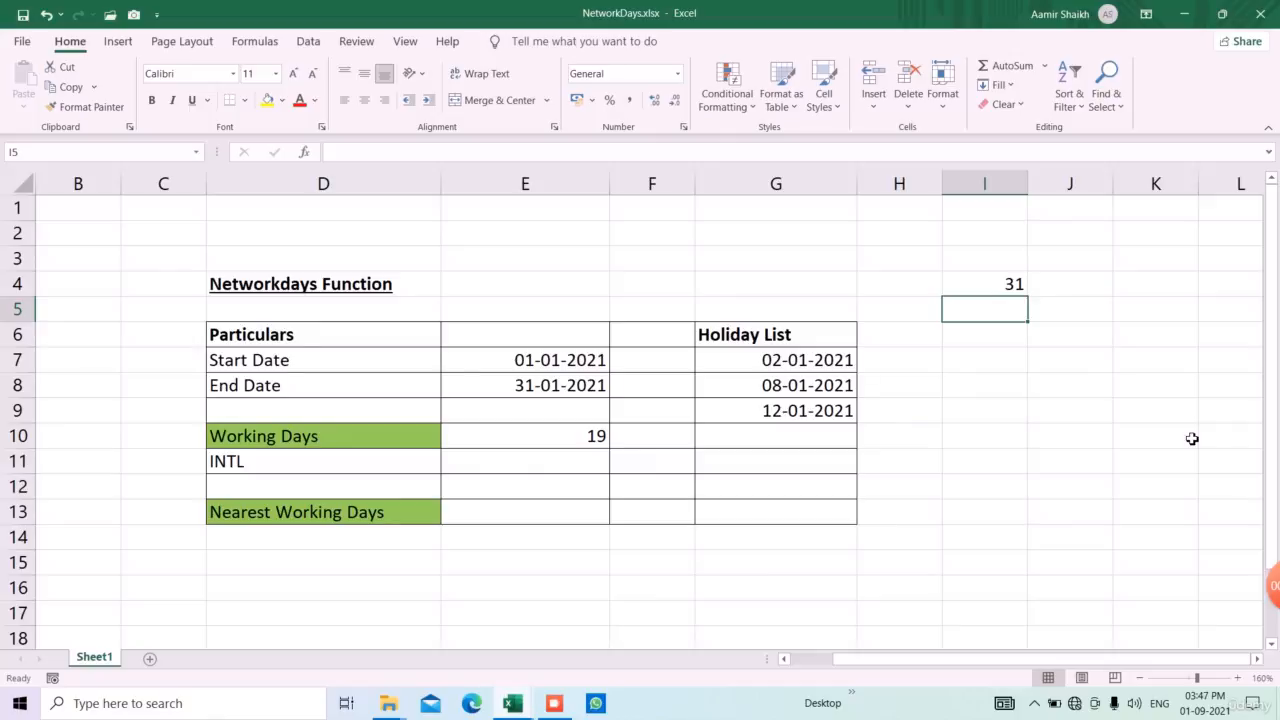
type("10")
key("Return")
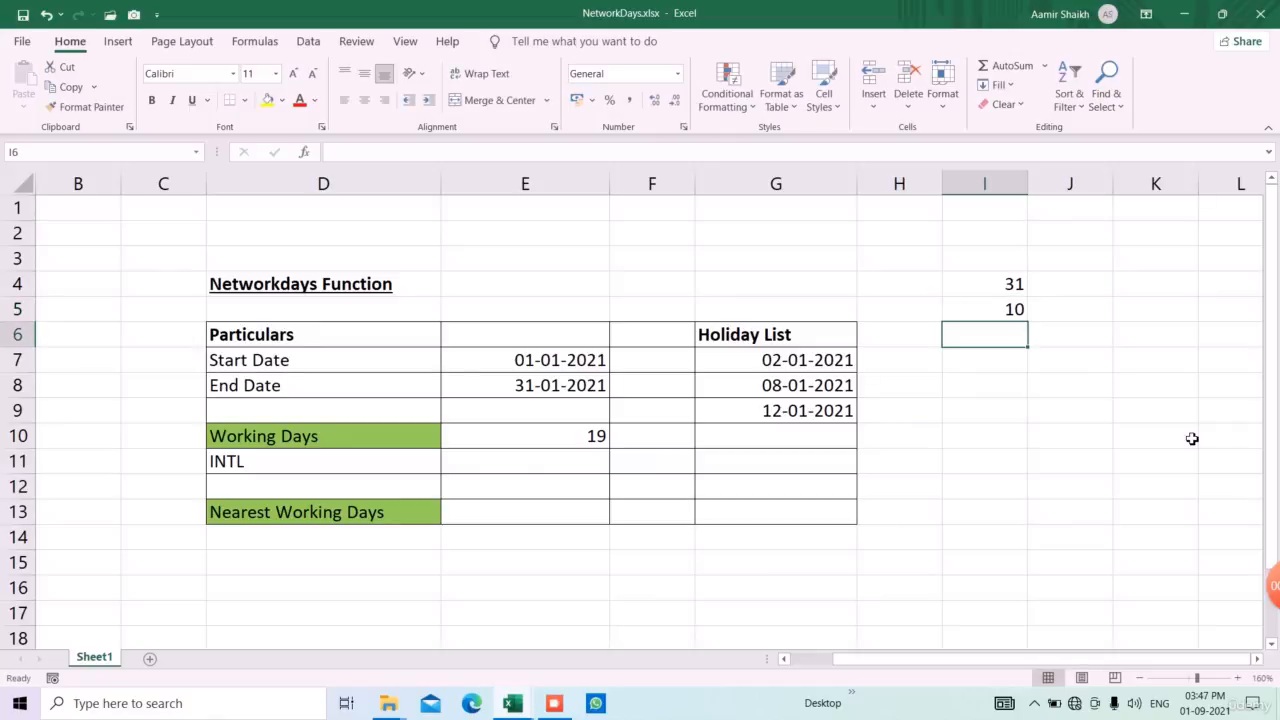
Set I5 to 13 and calculate the remaining days in I6 with the formula =I4-I5
left_click_drag(749, 362, 766, 483)
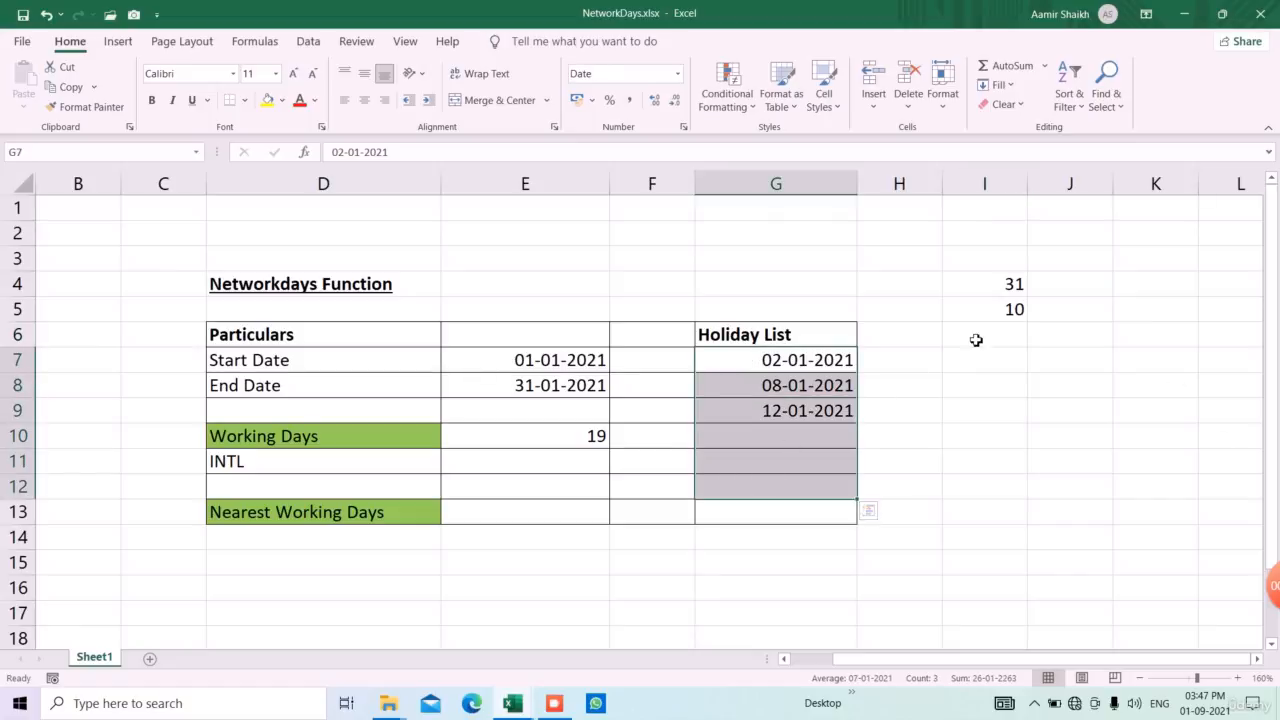
left_click(1016, 318)
type("13")
key("Return")
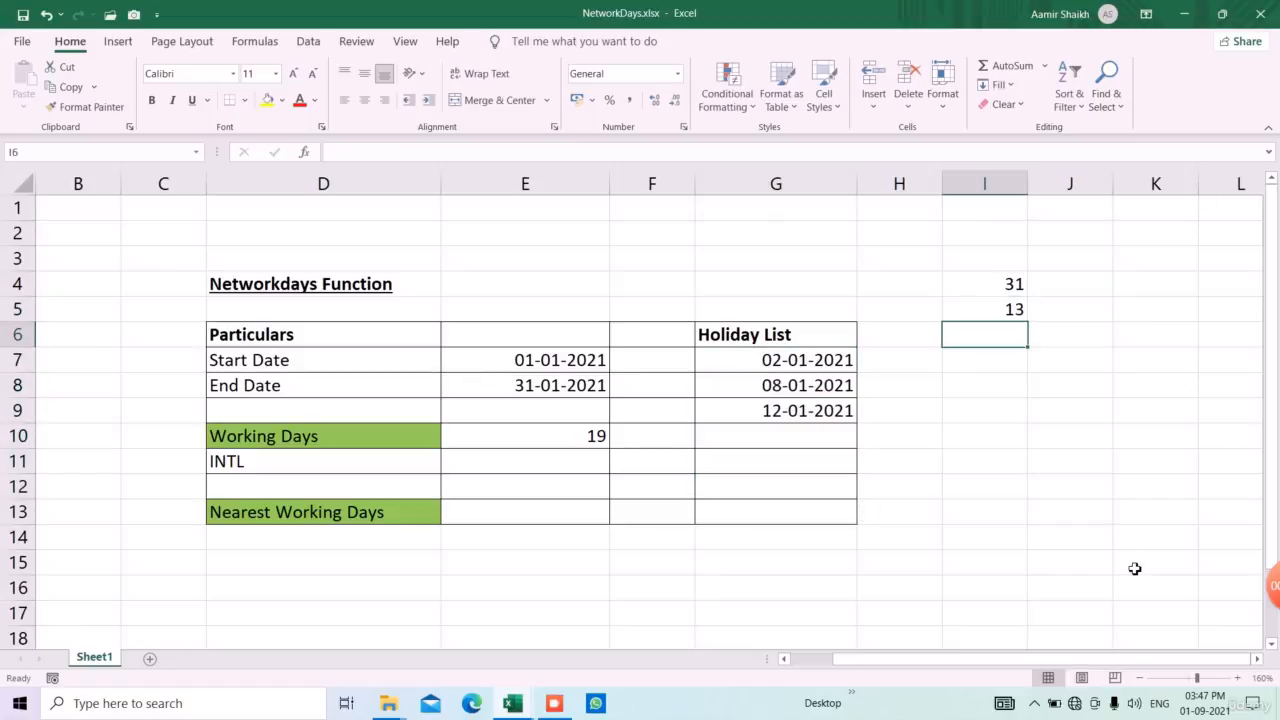
type("=I4-")
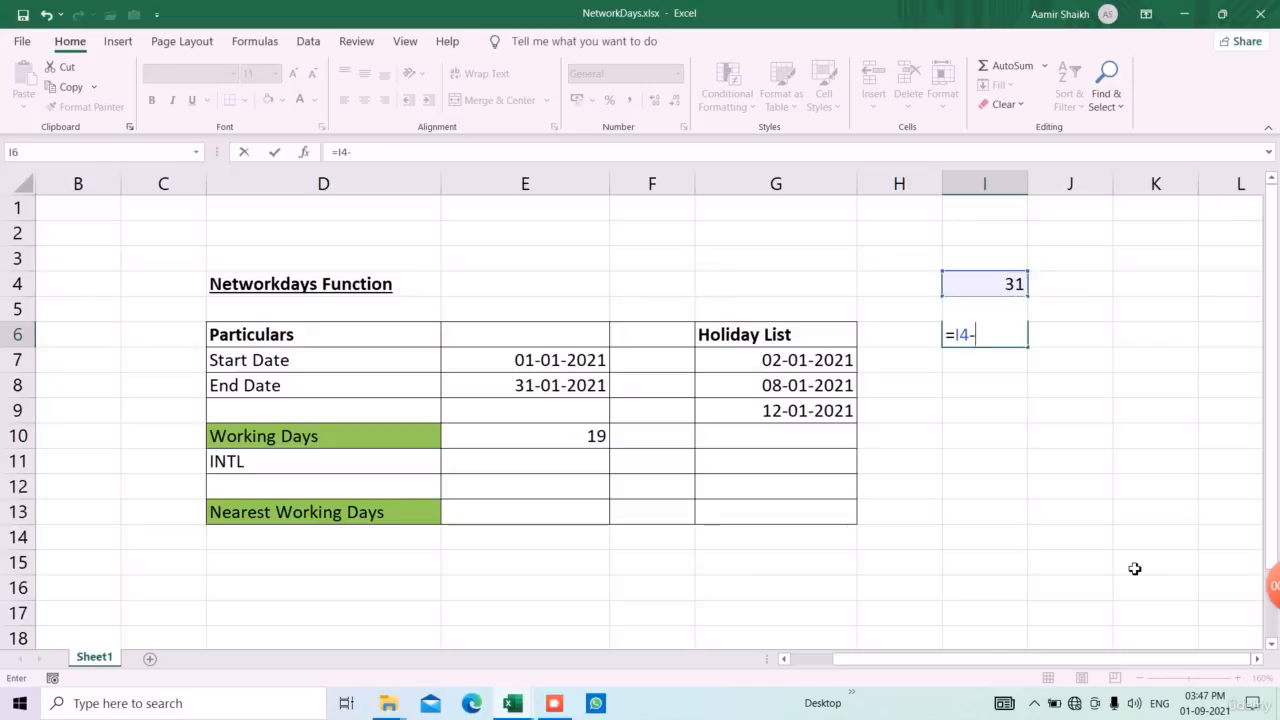
type("I5")
key("Return")
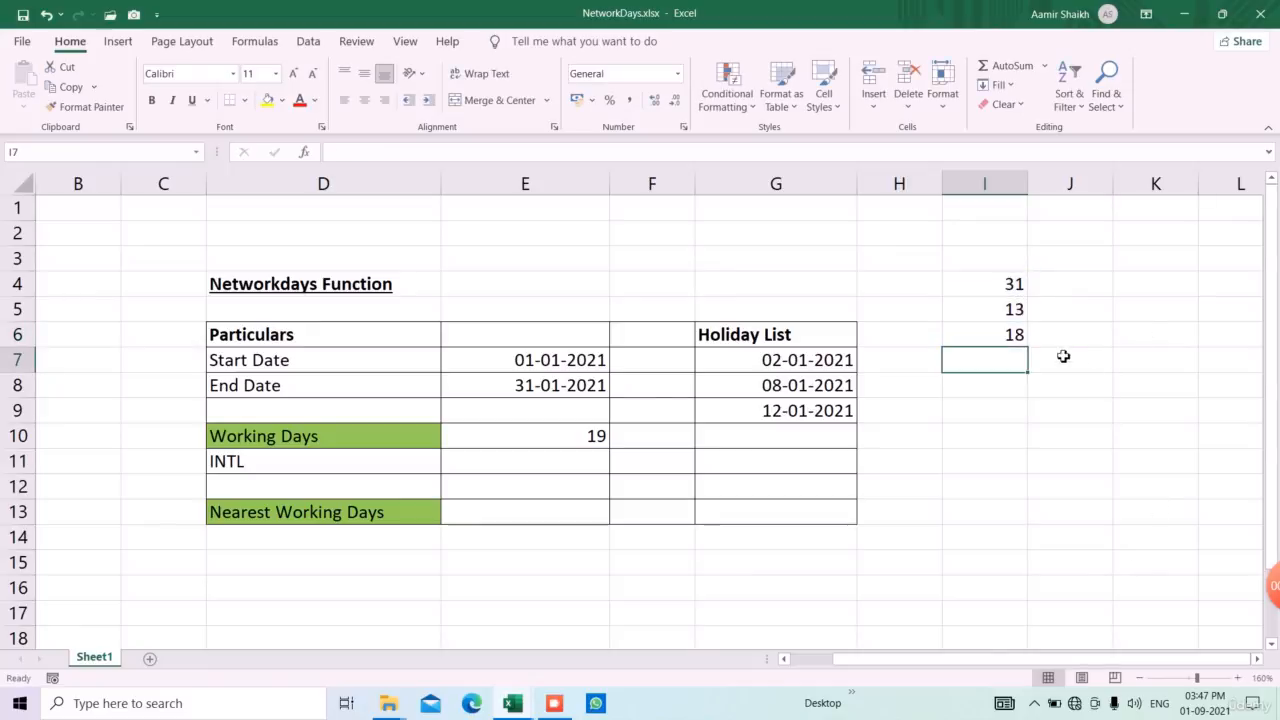
left_click(1024, 343)
left_click(1022, 382)
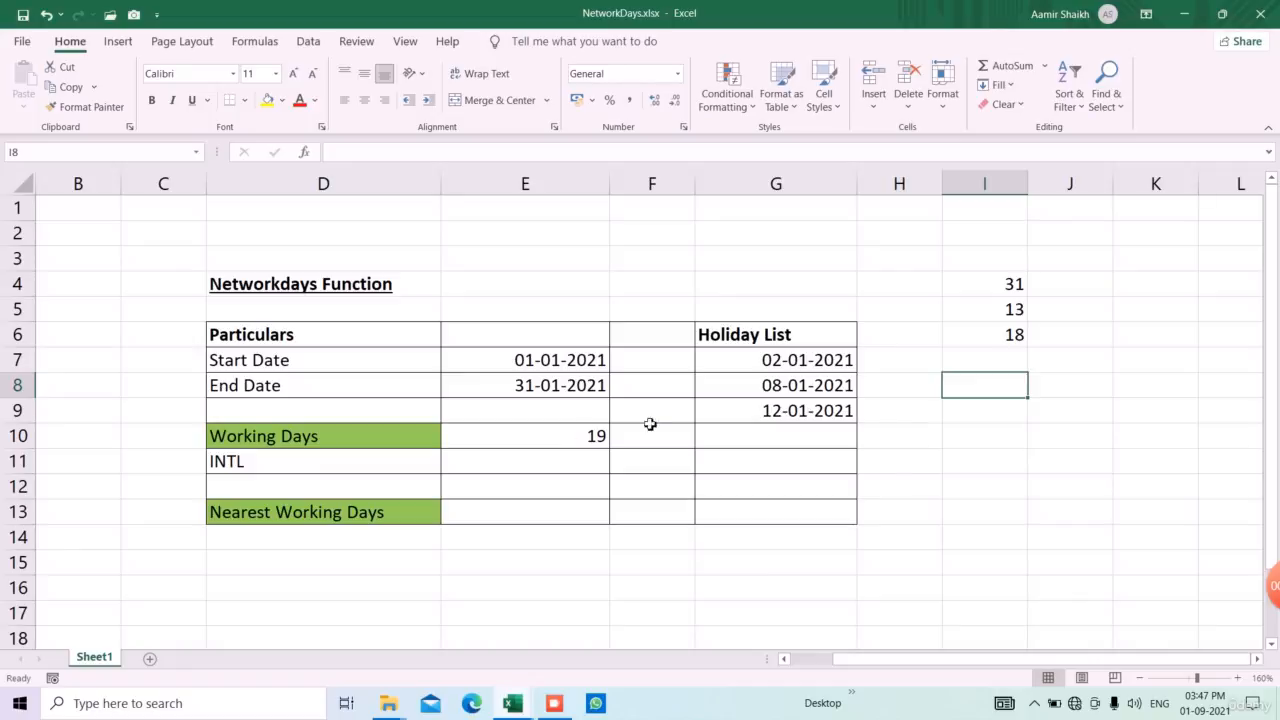
Clear the scratch calculation from cells I4:I7
left_click(816, 363)
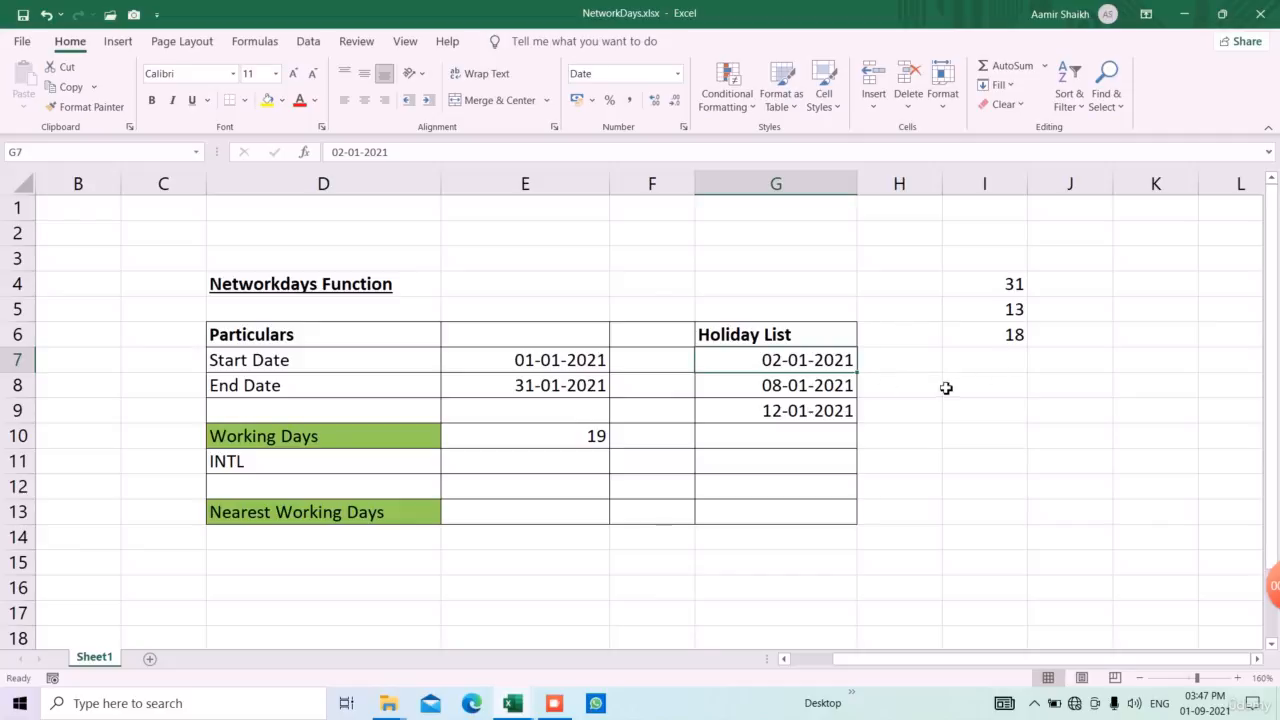
left_click_drag(1010, 285, 1023, 366)
key("Delete")
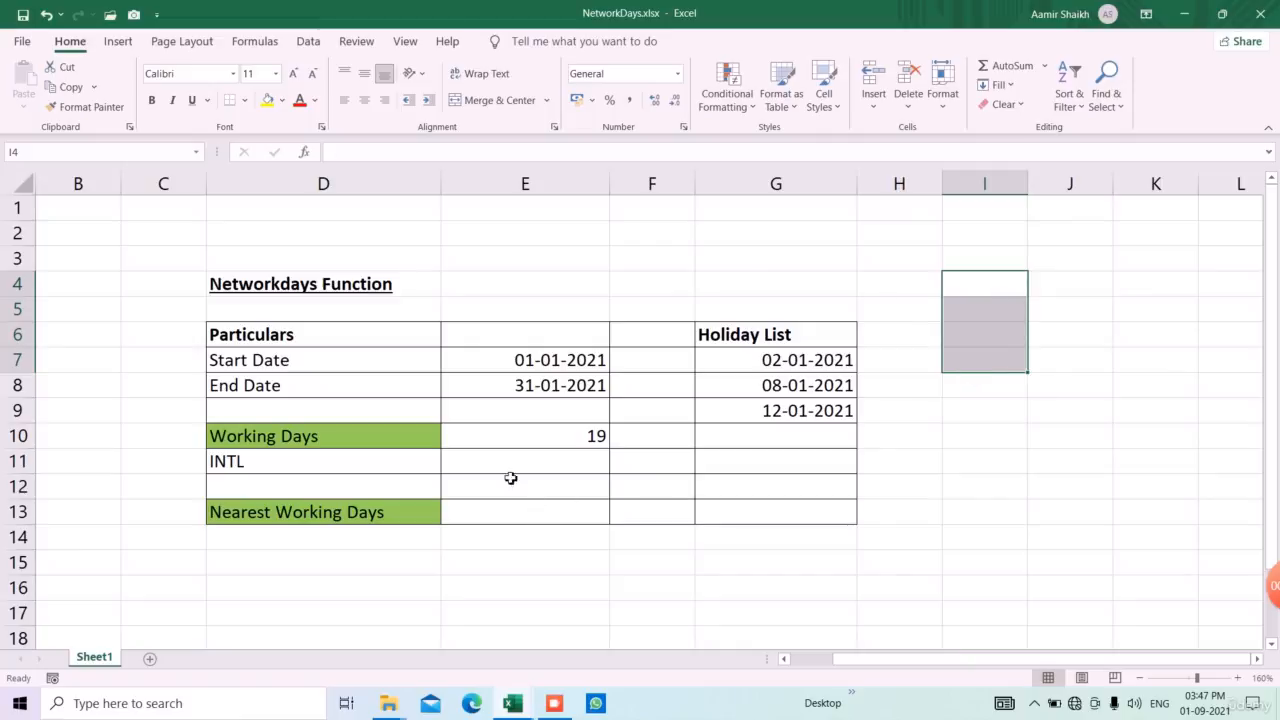
Inspect the arguments of the Working Days formula in E10, leaving it unchanged
left_click(287, 460)
left_click(582, 457)
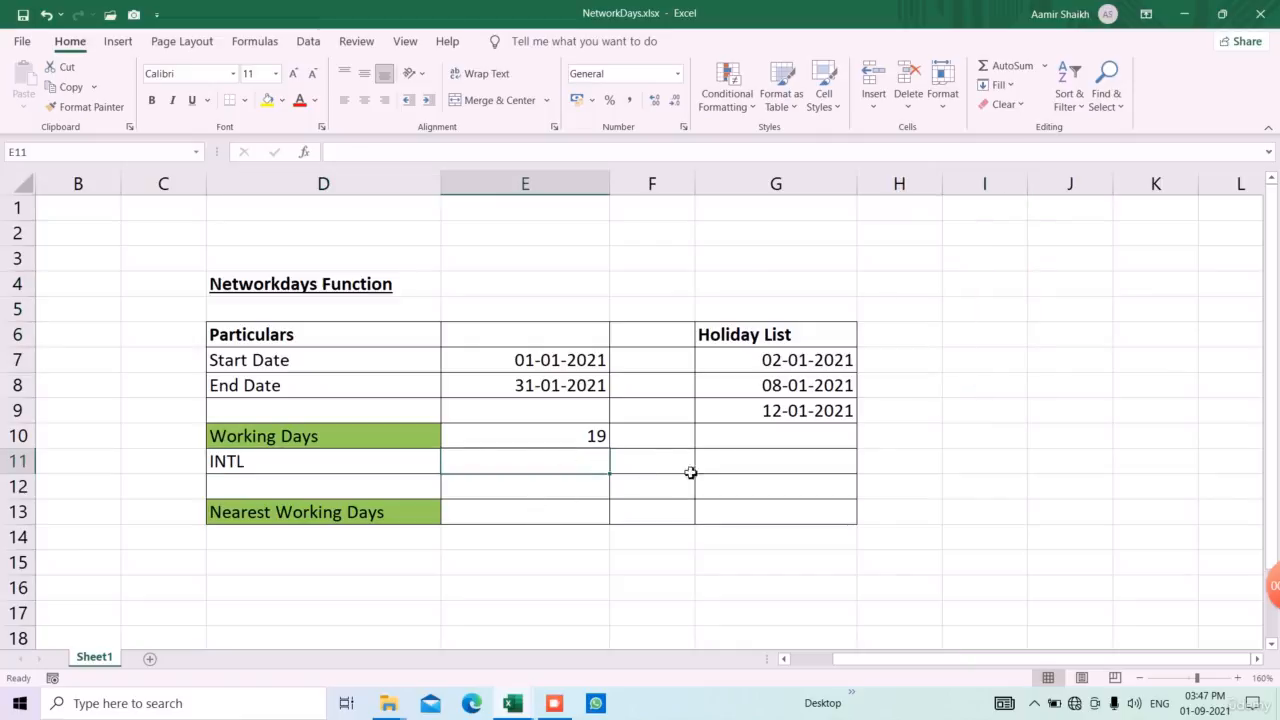
left_click(597, 437)
double_click(597, 437)
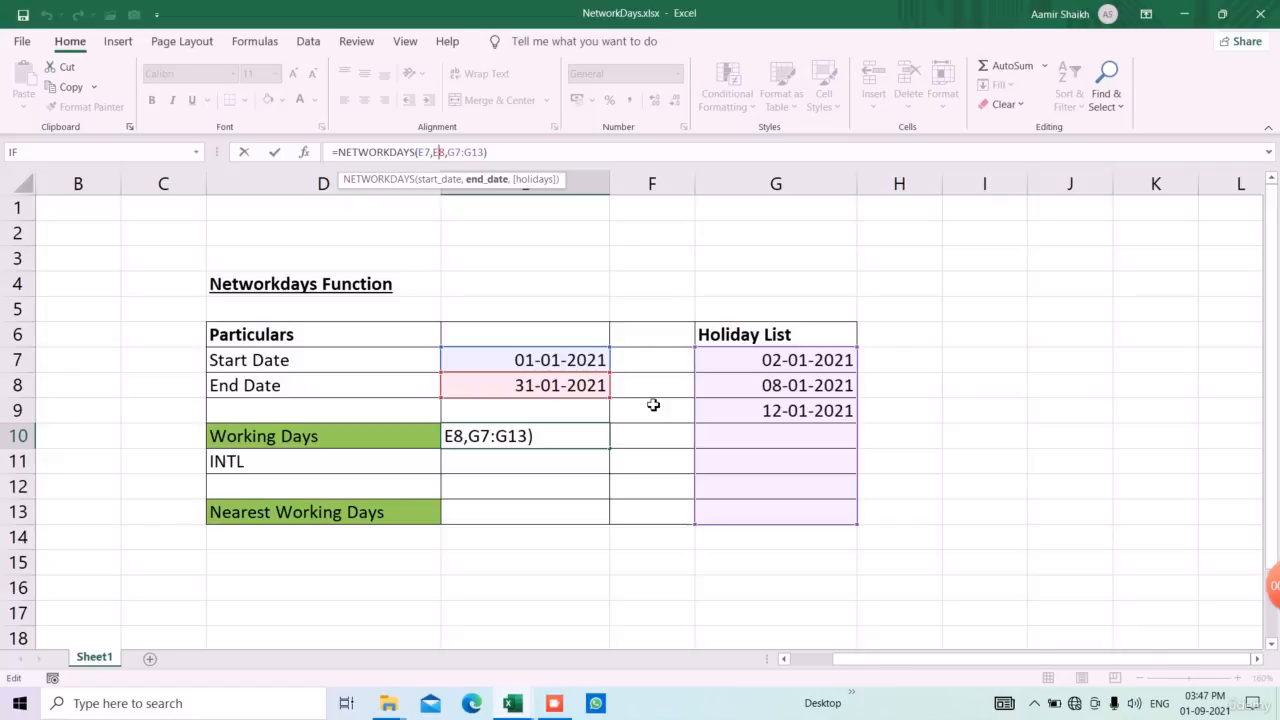
key("Return")
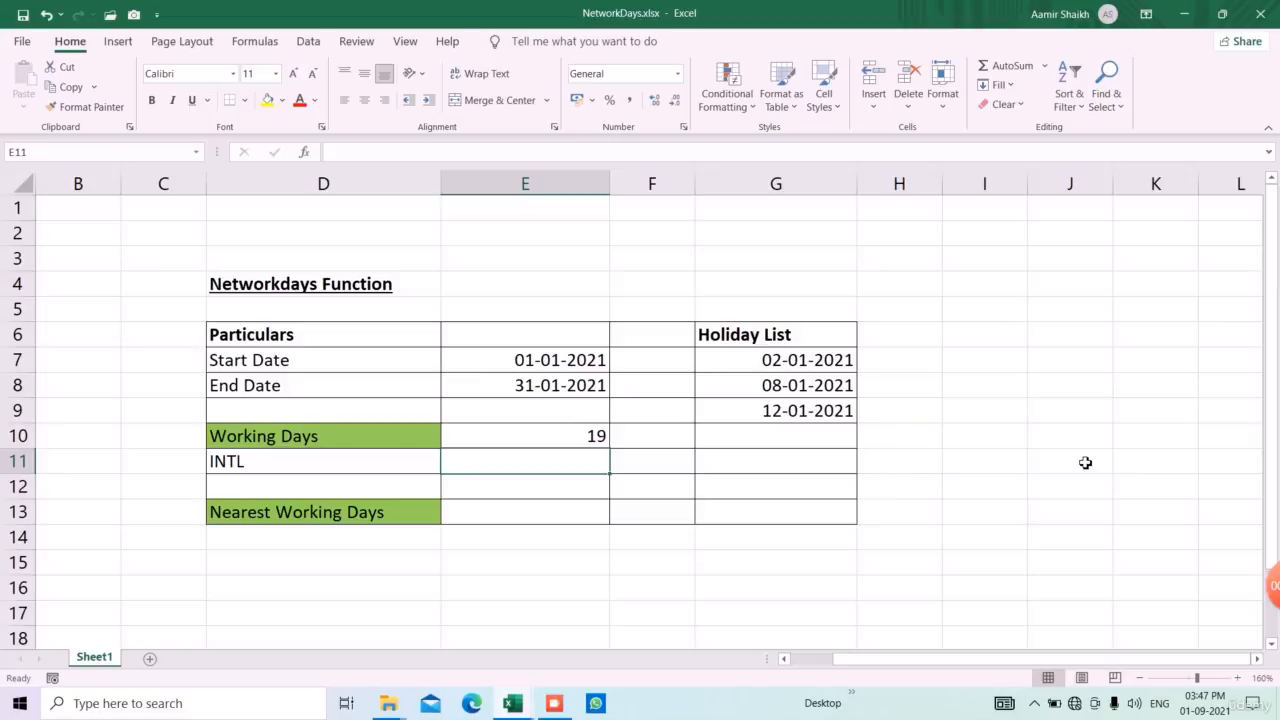
Calculate the INTL working days in E11 with NETWORKDAYS.INTL from E7 to E8, weekend option 11 (Sunday only), excluding the listed holidays
type("=ne")
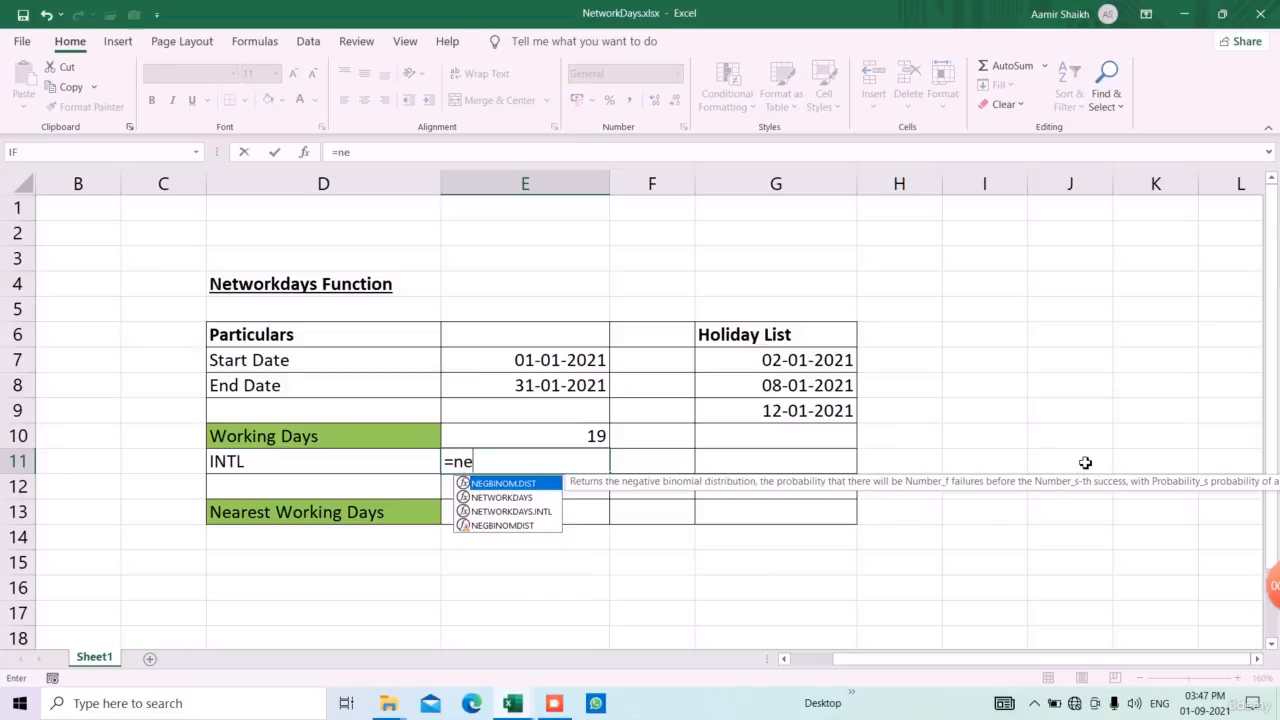
type("tw")
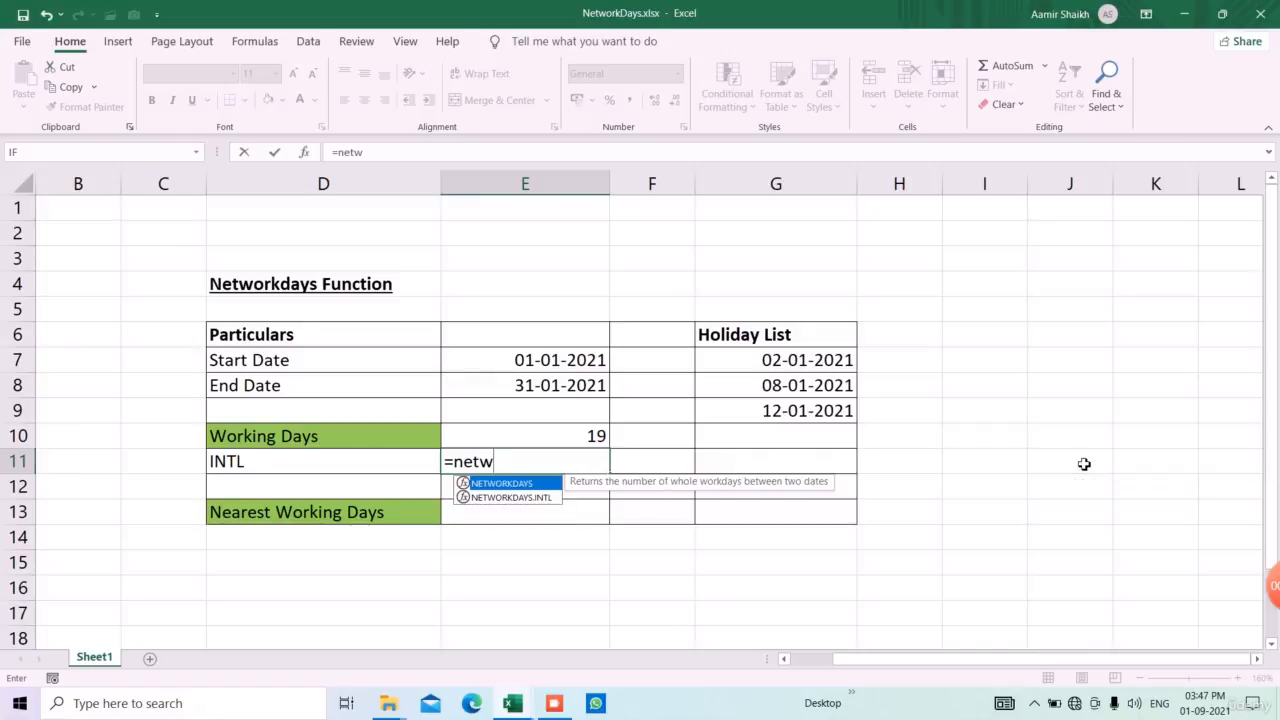
key("Down")
key("Tab")
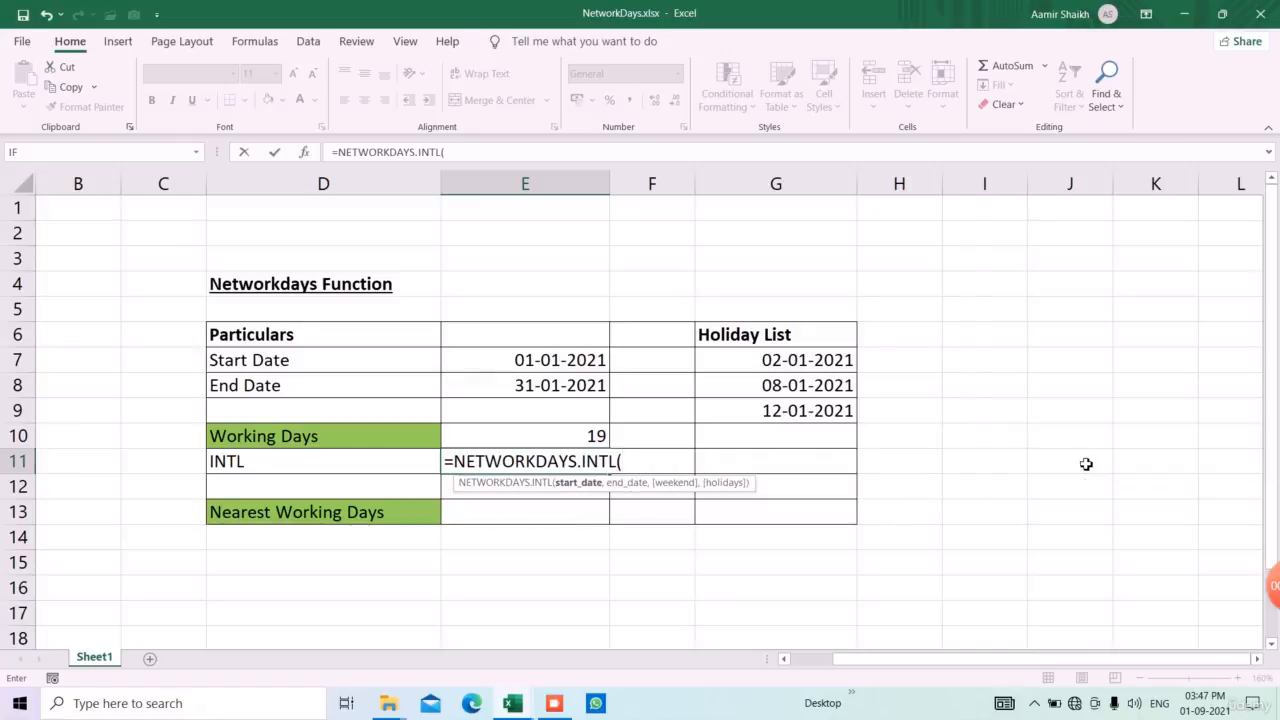
left_click(535, 370)
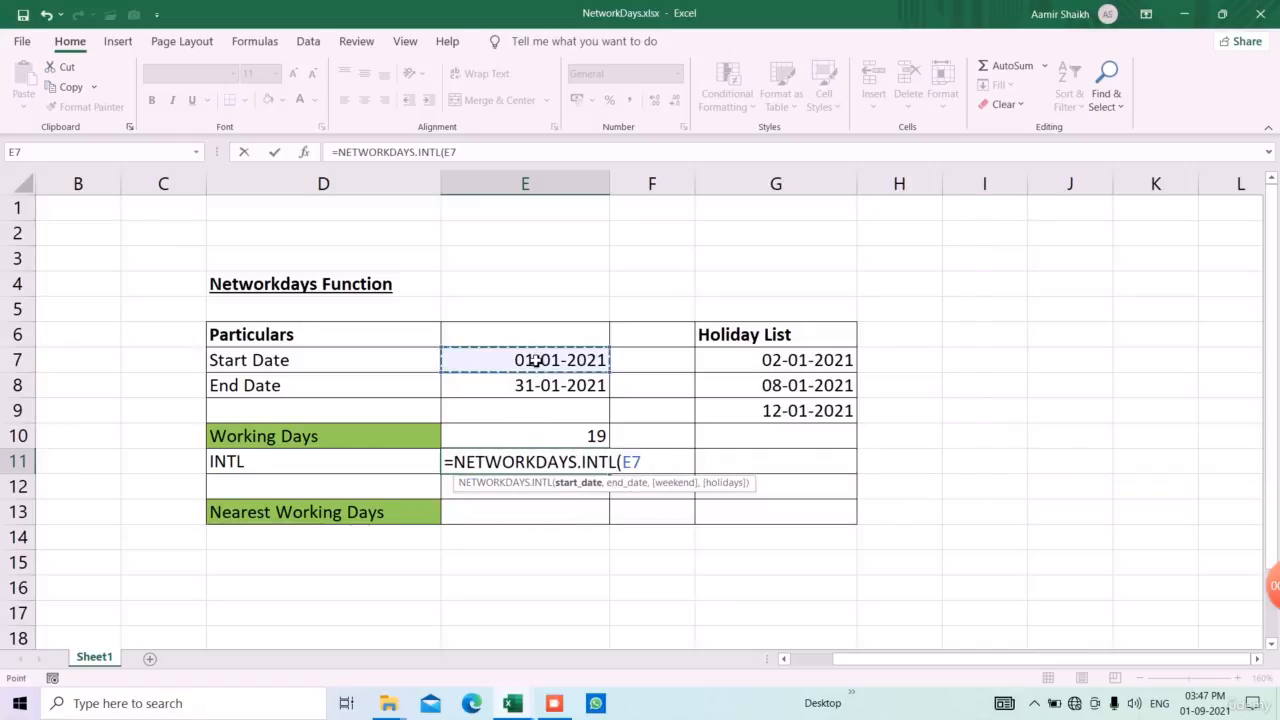
type(",")
left_click(553, 388)
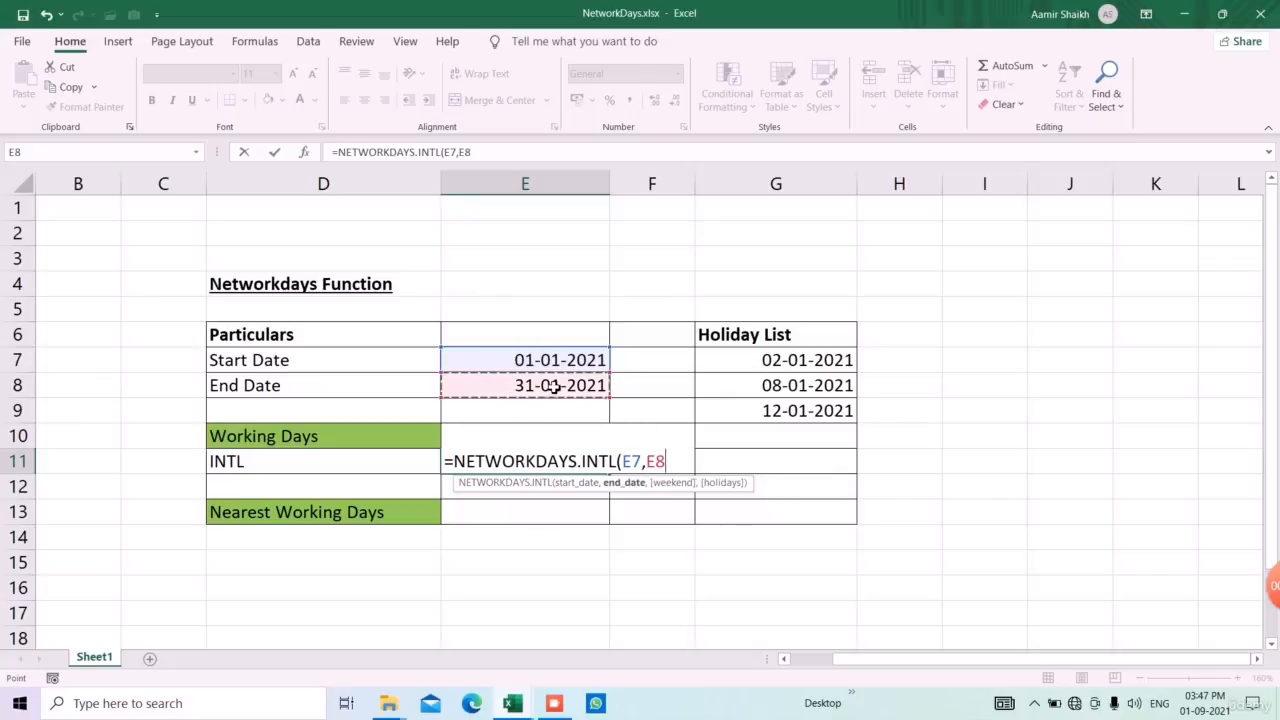
type(",")
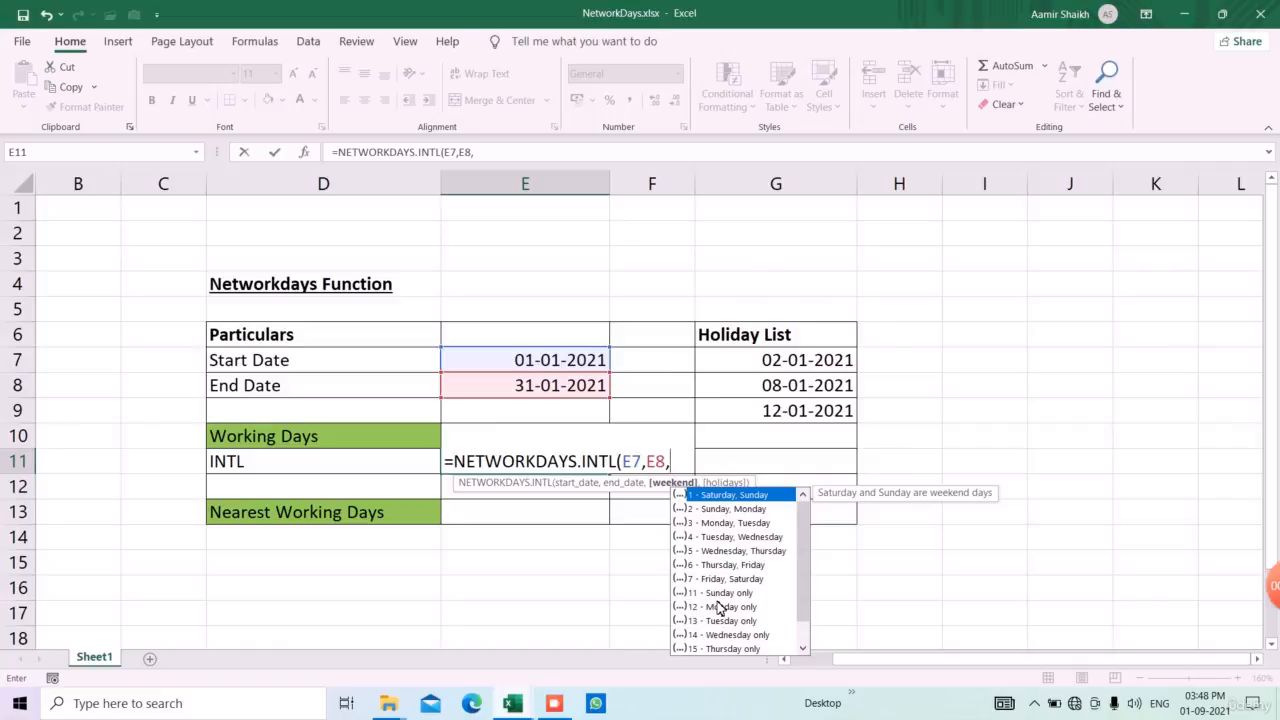
type("11,")
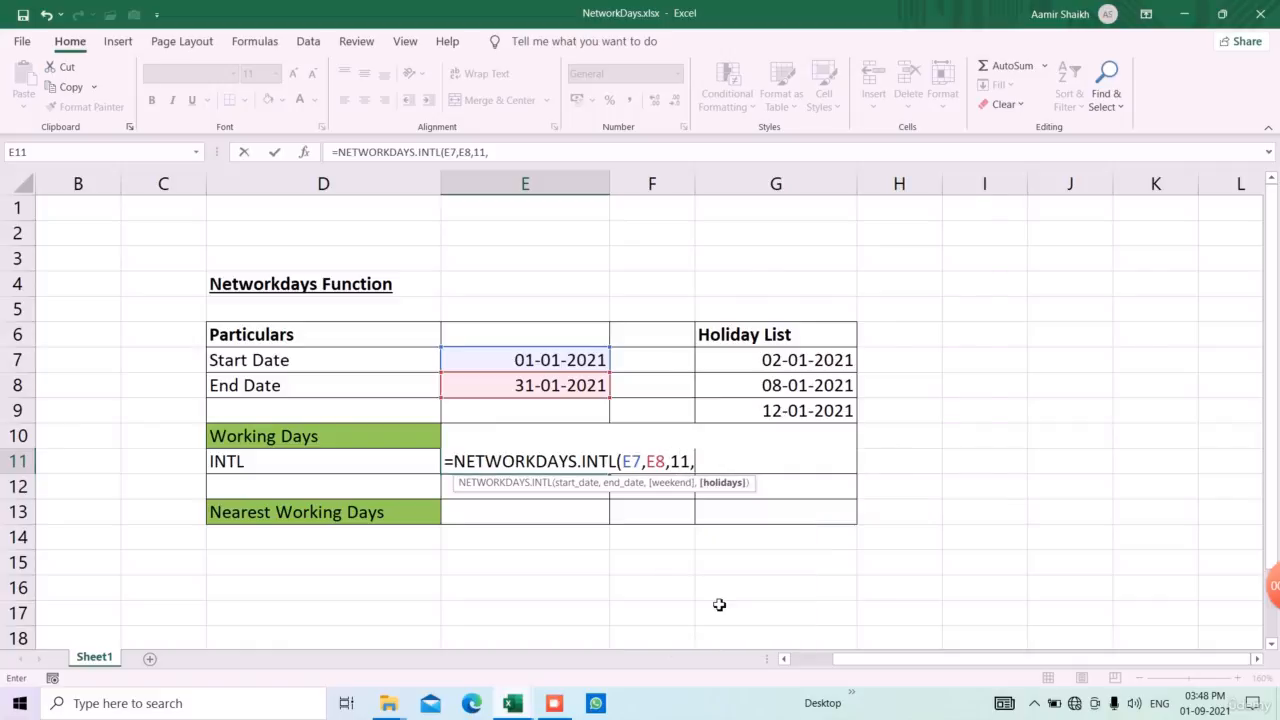
left_click_drag(786, 366, 799, 482)
key("Return")
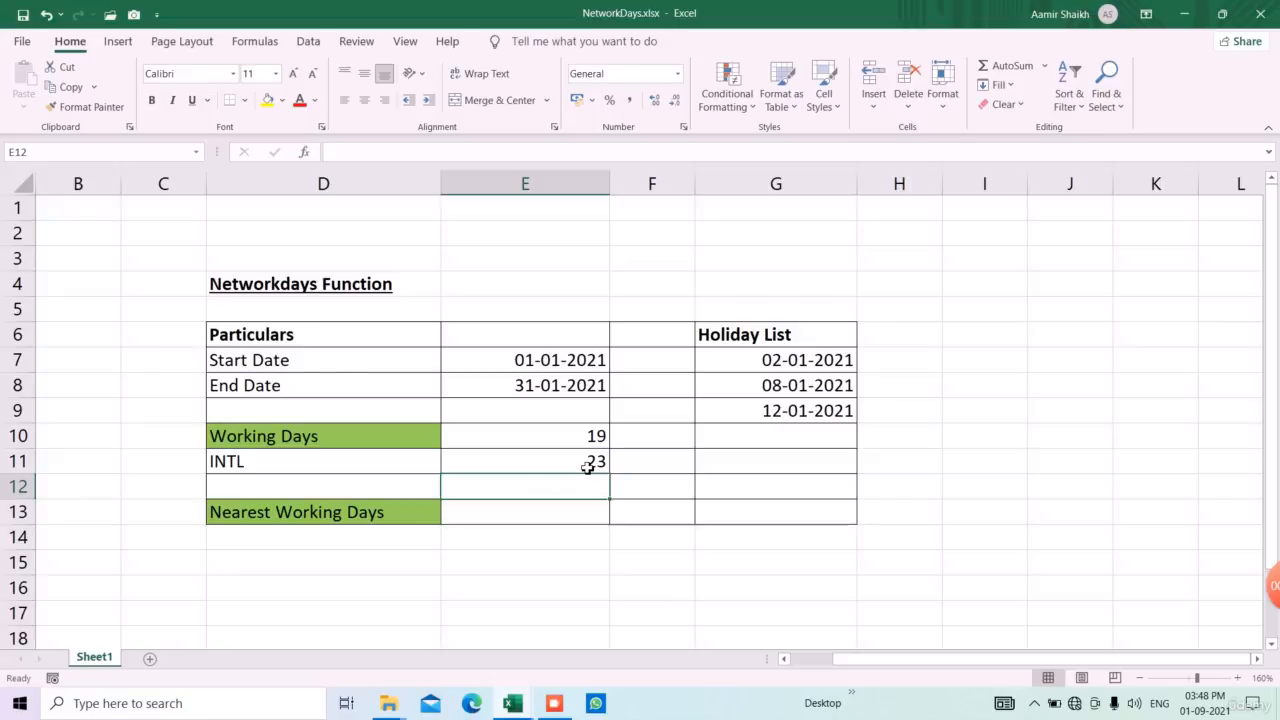
Calculate the Nearest Working Days date in E13 with the formula =WORKDAY(E7,E10,G7:G12)
left_click(563, 517)
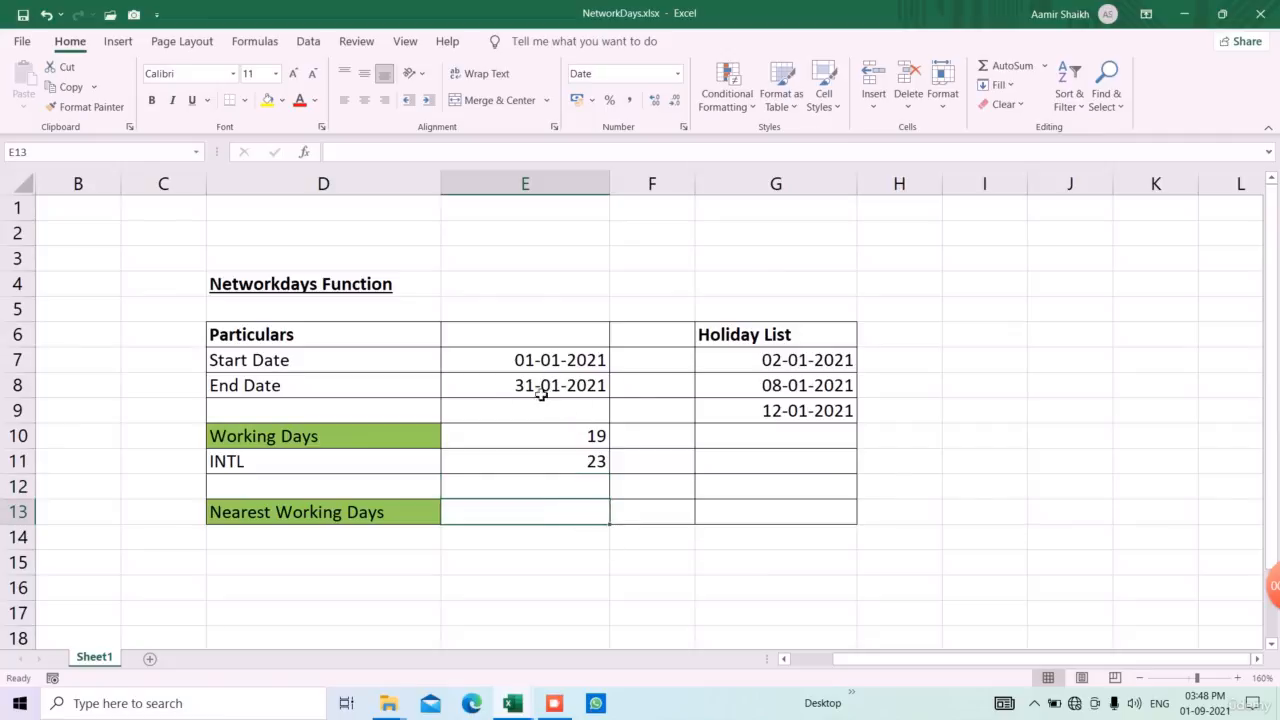
type("=wor")
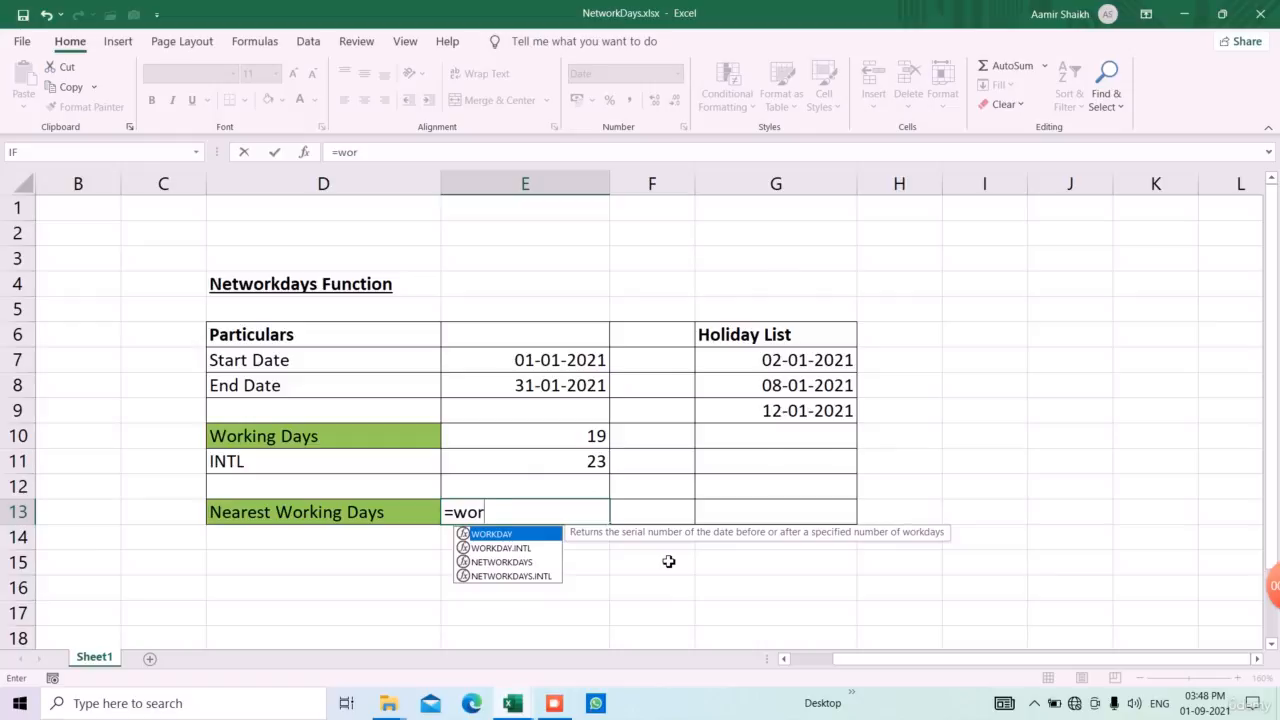
key("Tab")
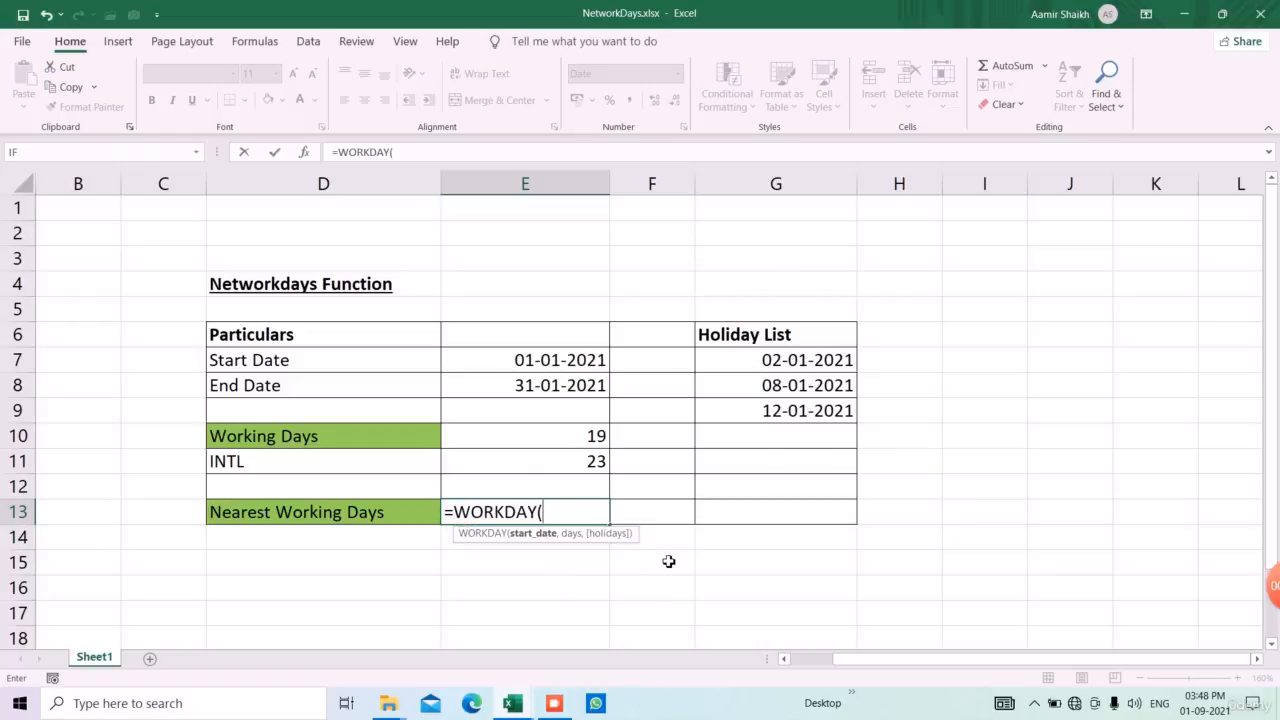
left_click(547, 362)
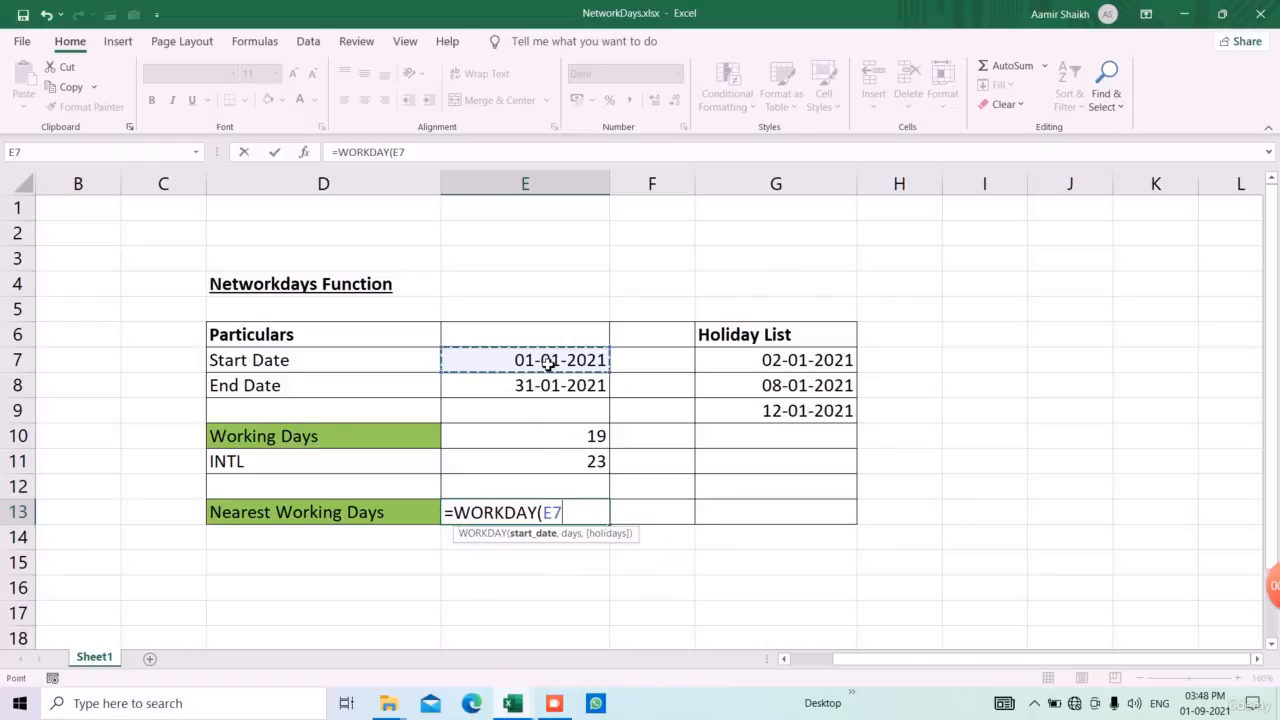
type(",")
left_click(566, 442)
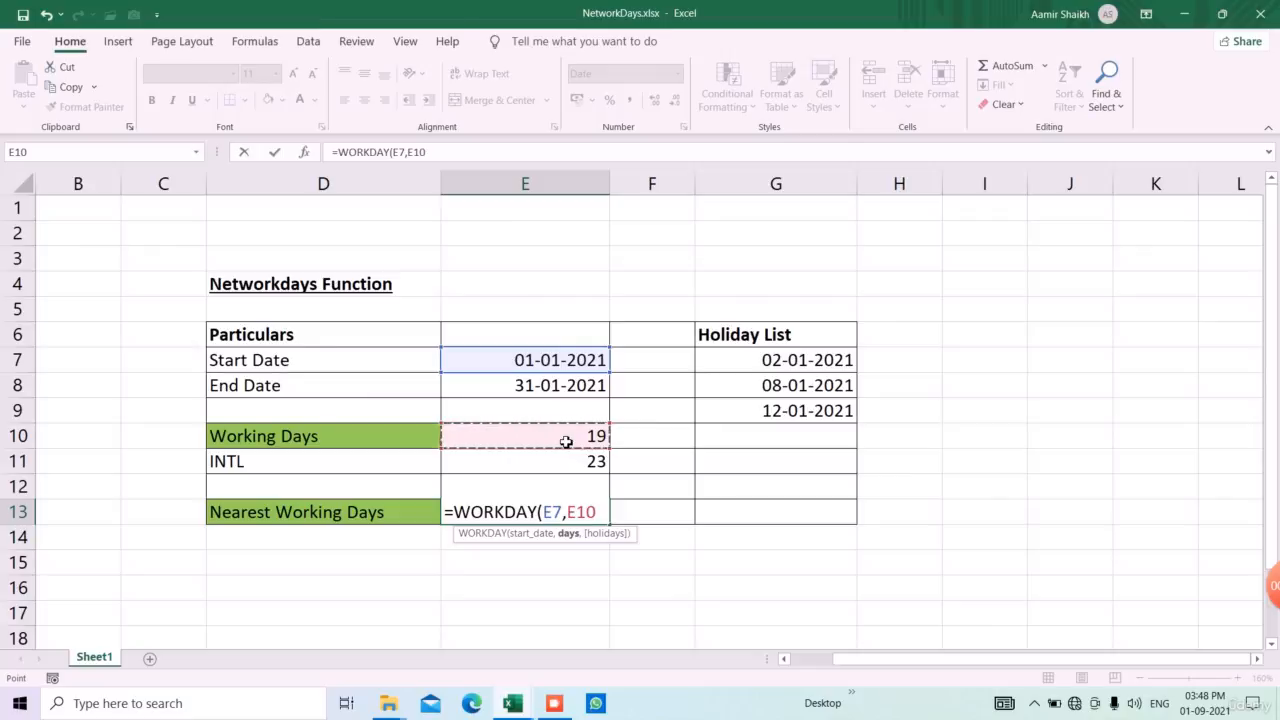
type(",")
left_click_drag(836, 370, 829, 491)
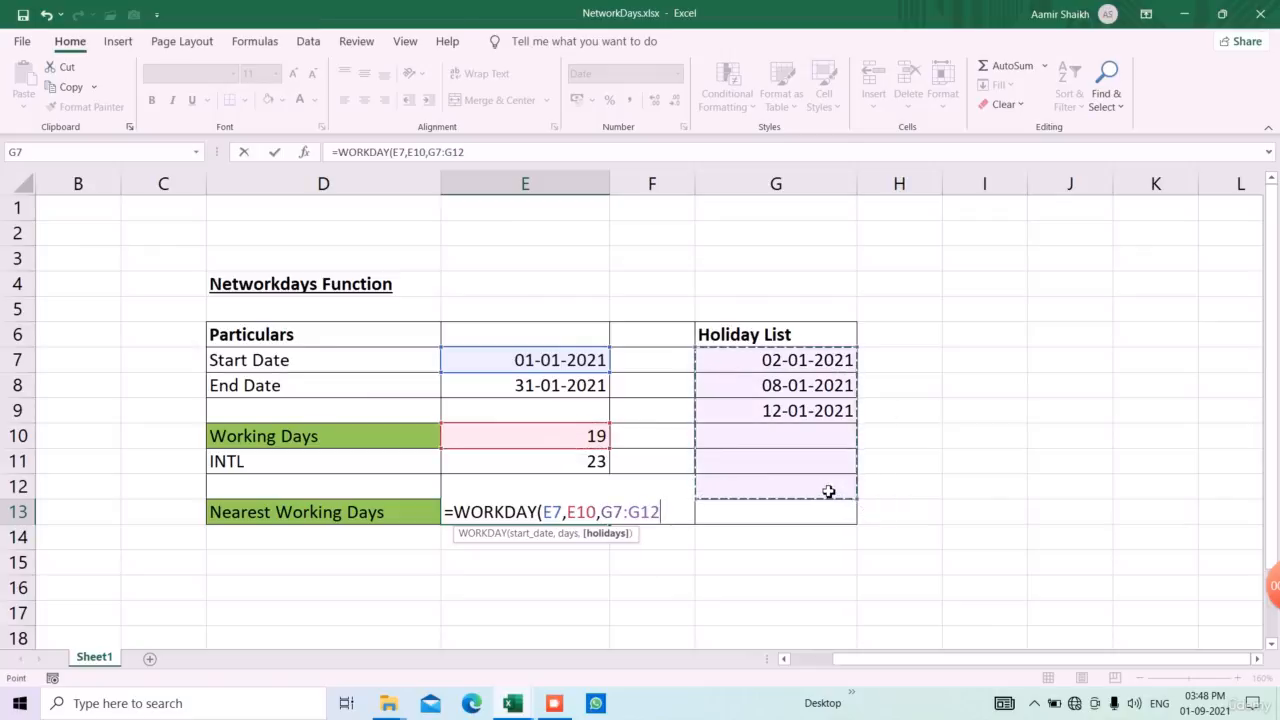
type(")")
key("Return")
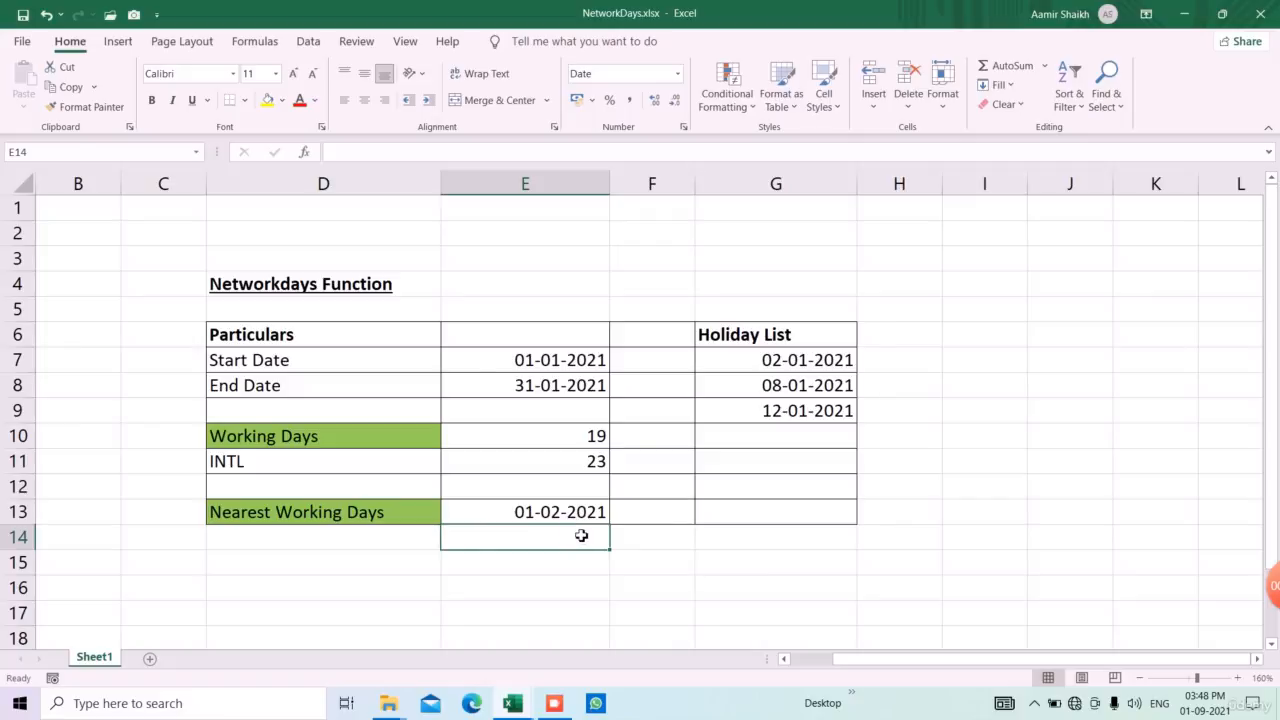
left_click(559, 704)
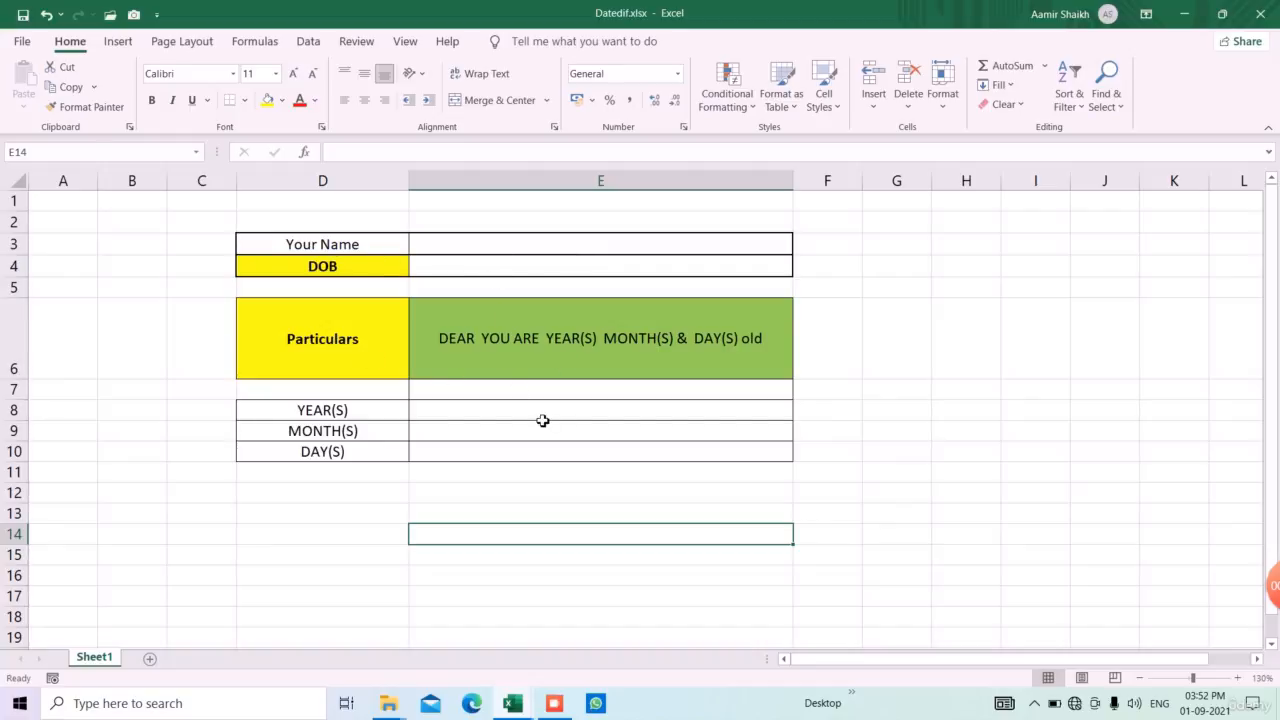
Enter the person's first name in E3 and their date of birth in E4
left_click(563, 245)
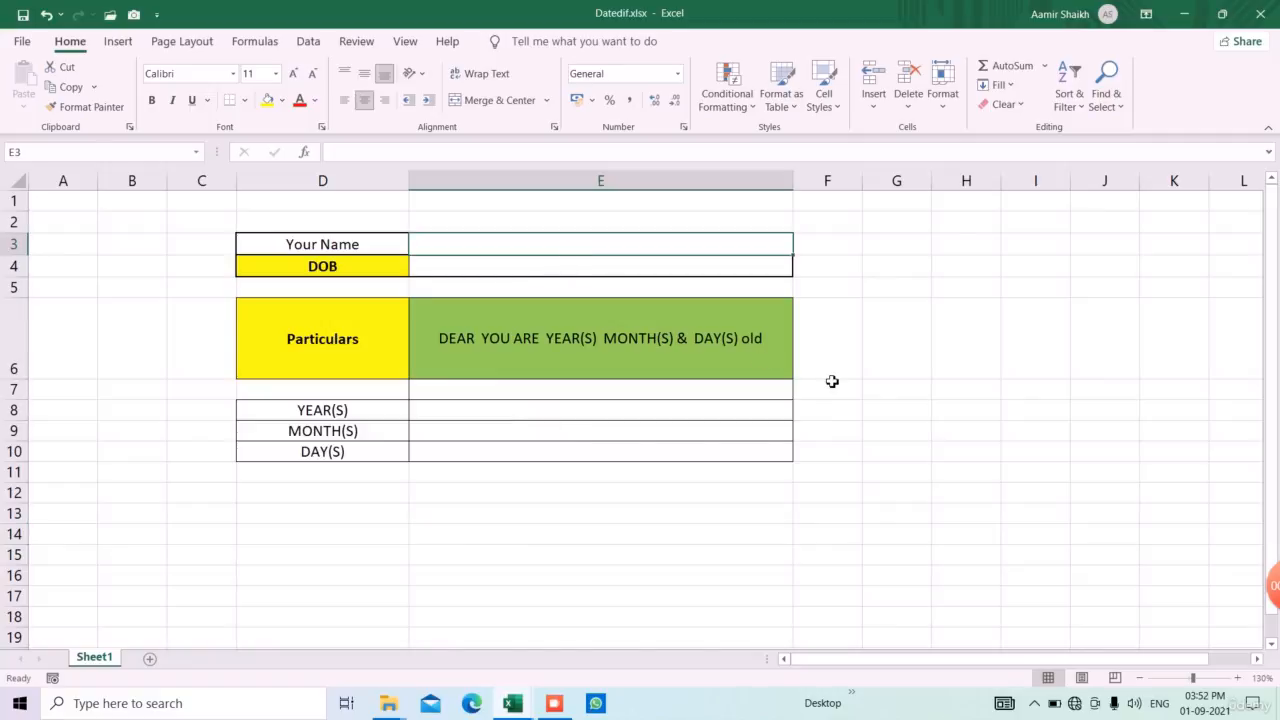
type("TOM")
key("Return")
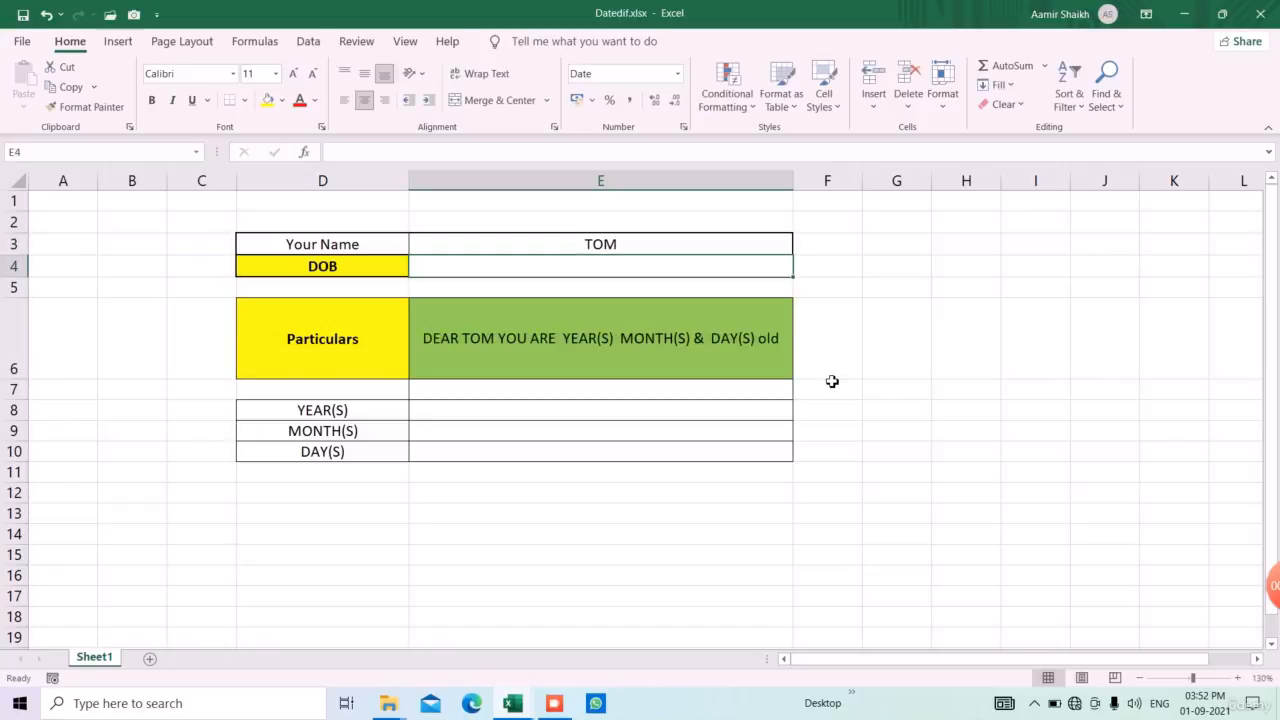
type("15-12")
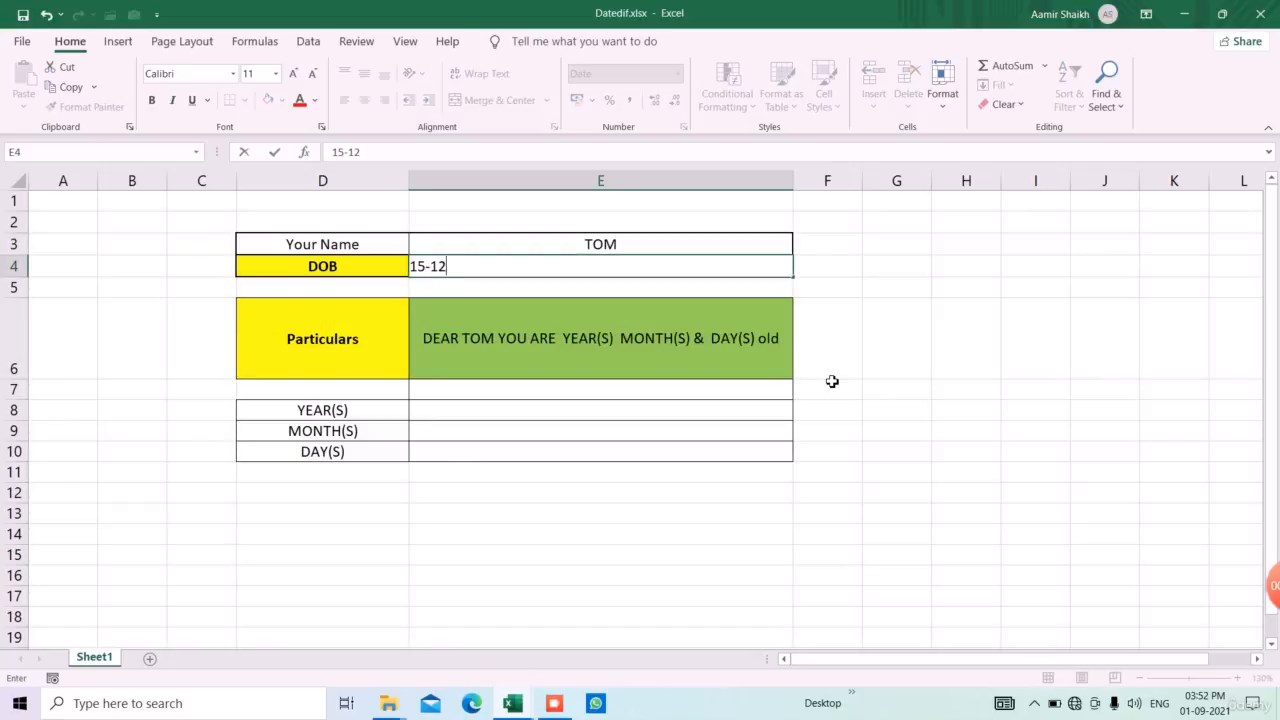
type("-2015")
key("Return")
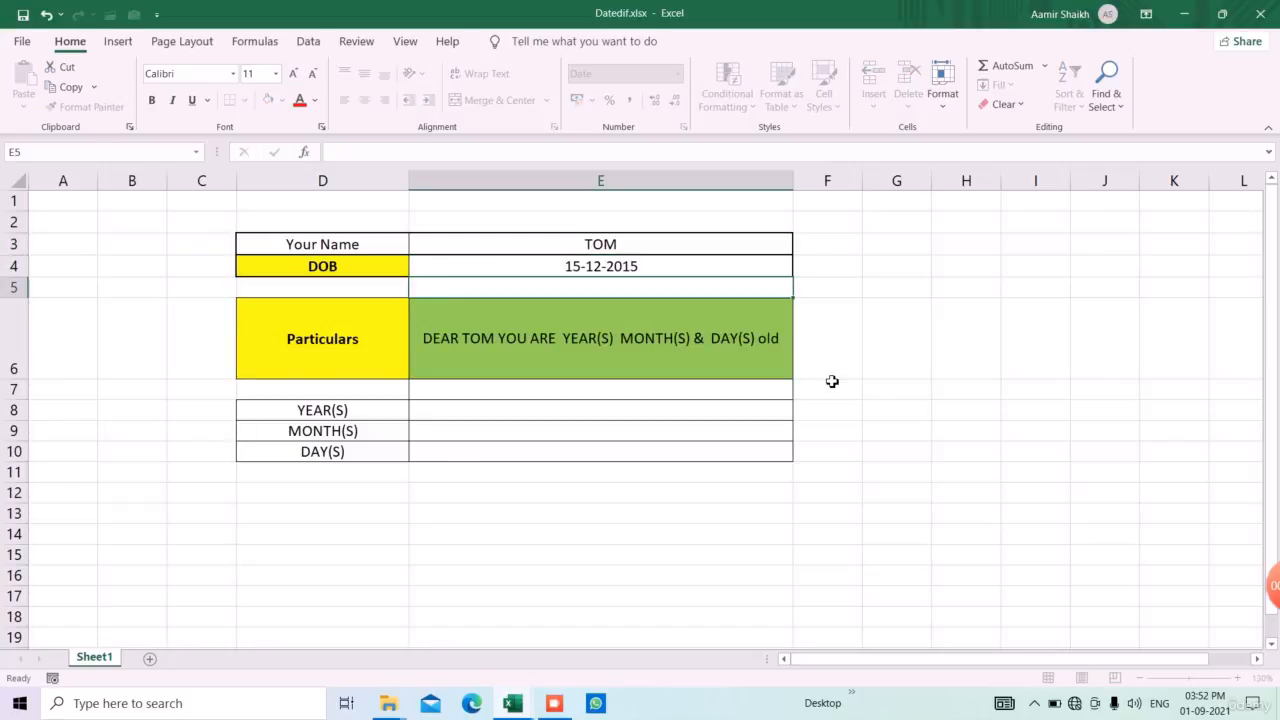
Calculate the completed years of age in E8 with the formula =DATEDIF(E4,TODAY(),"Y")
left_click(618, 418)
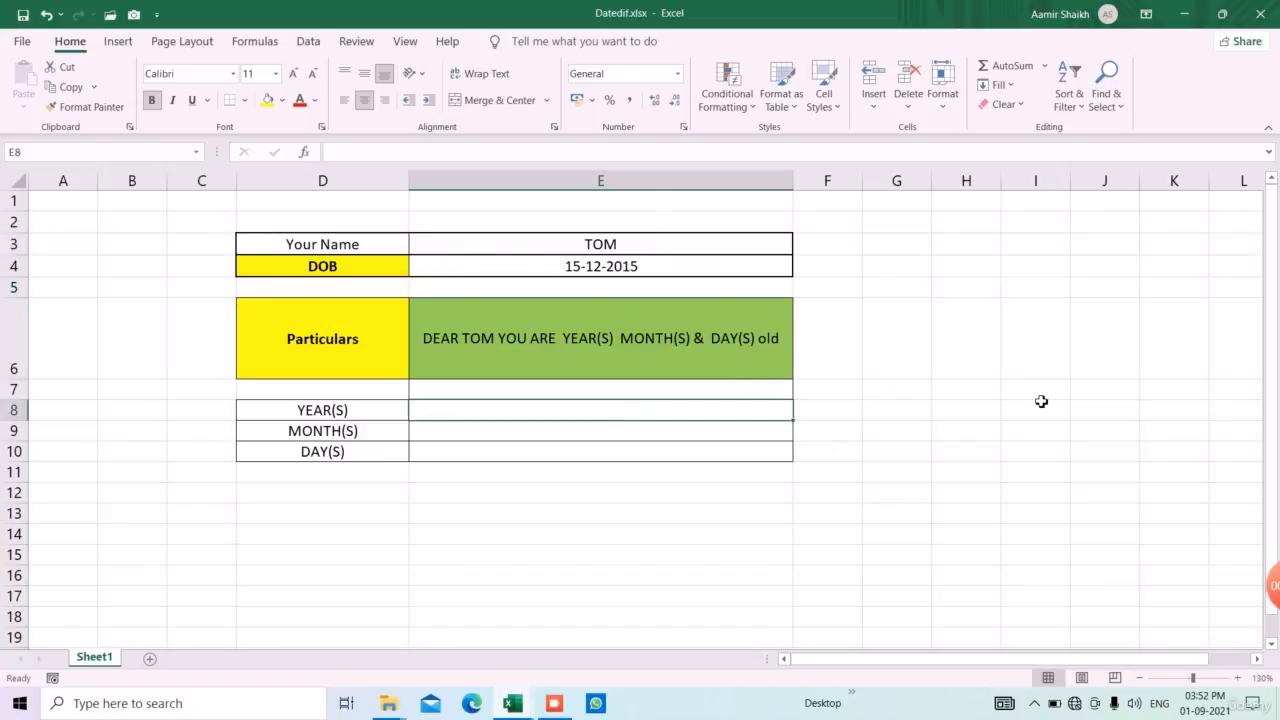
type("=DA")
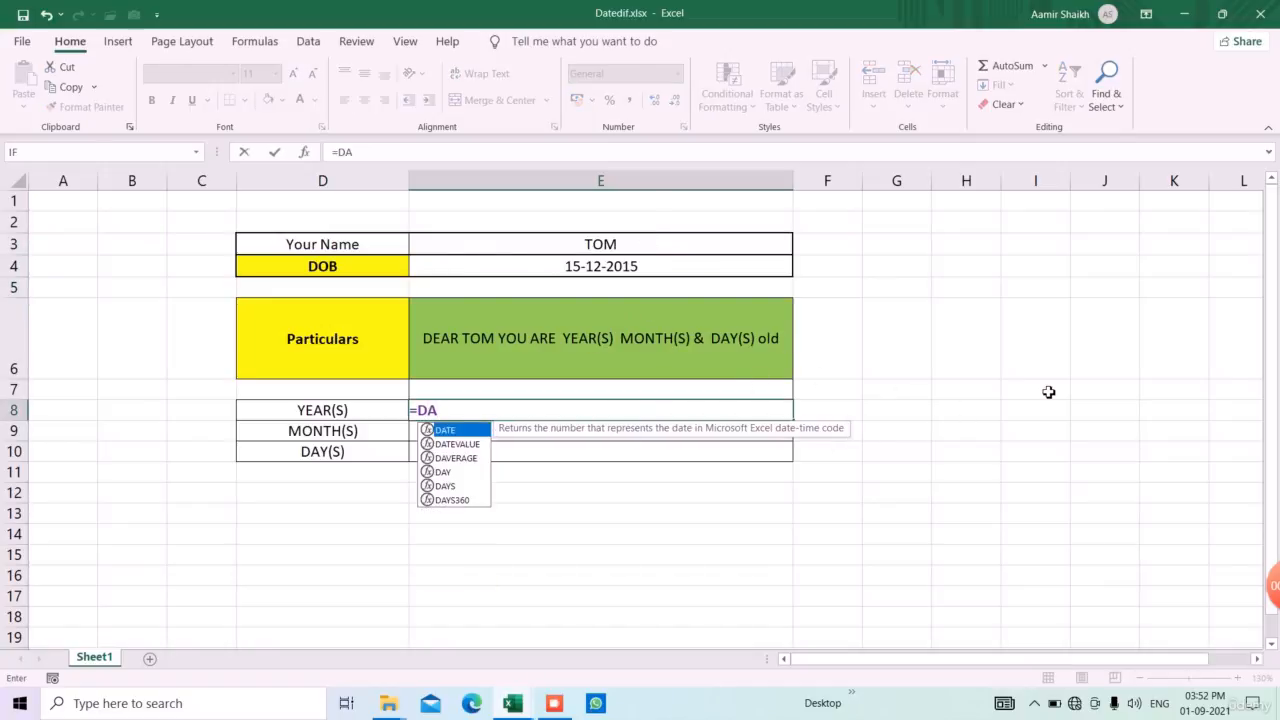
type("TED")
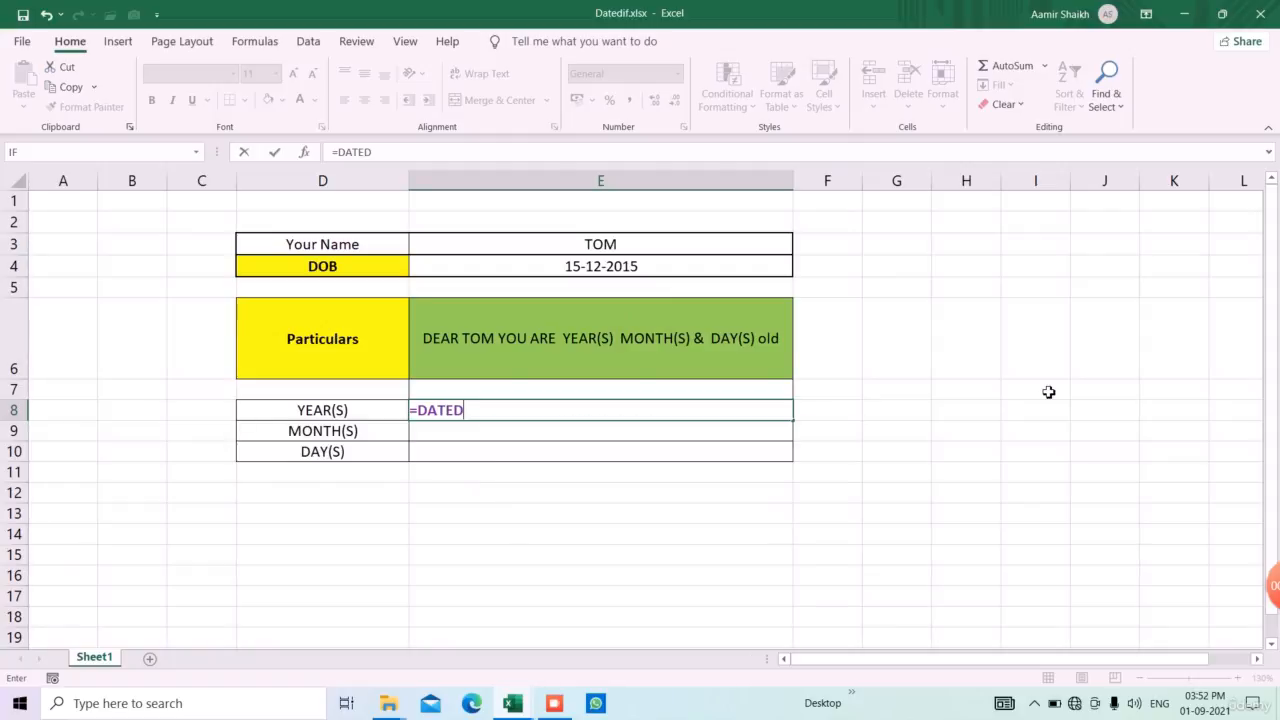
type("IF(")
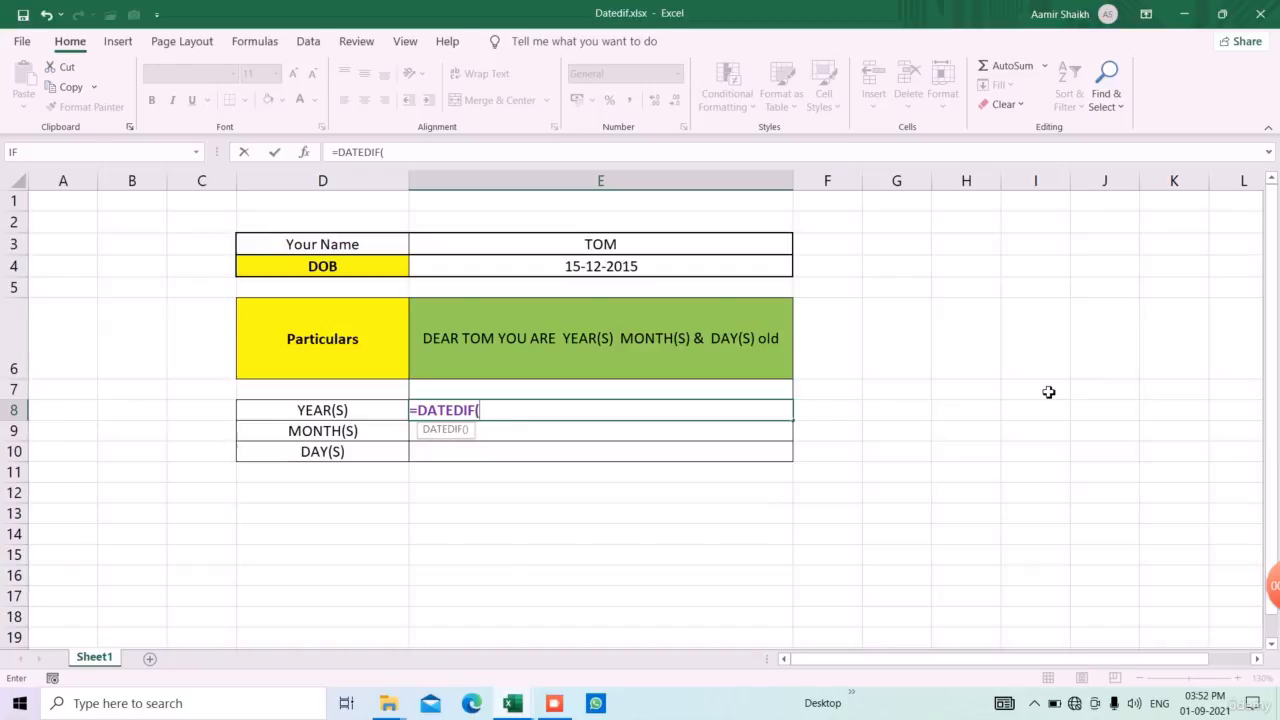
left_click(630, 267)
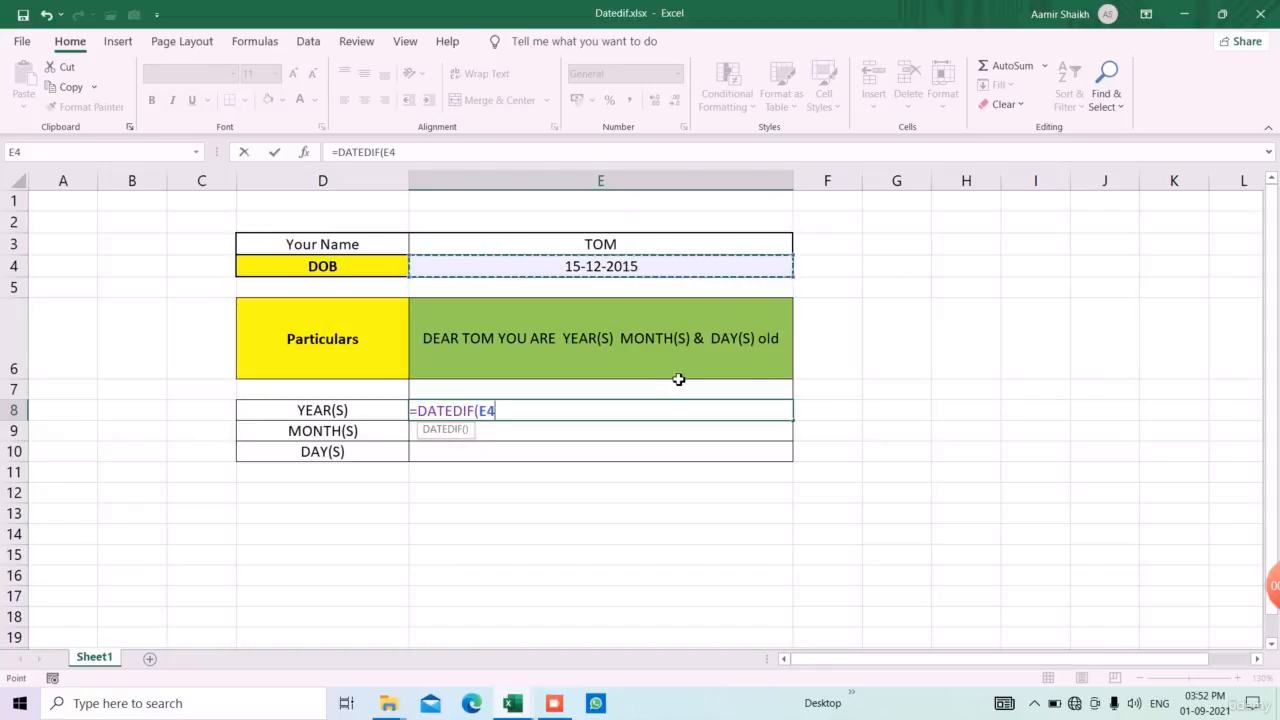
type(",")
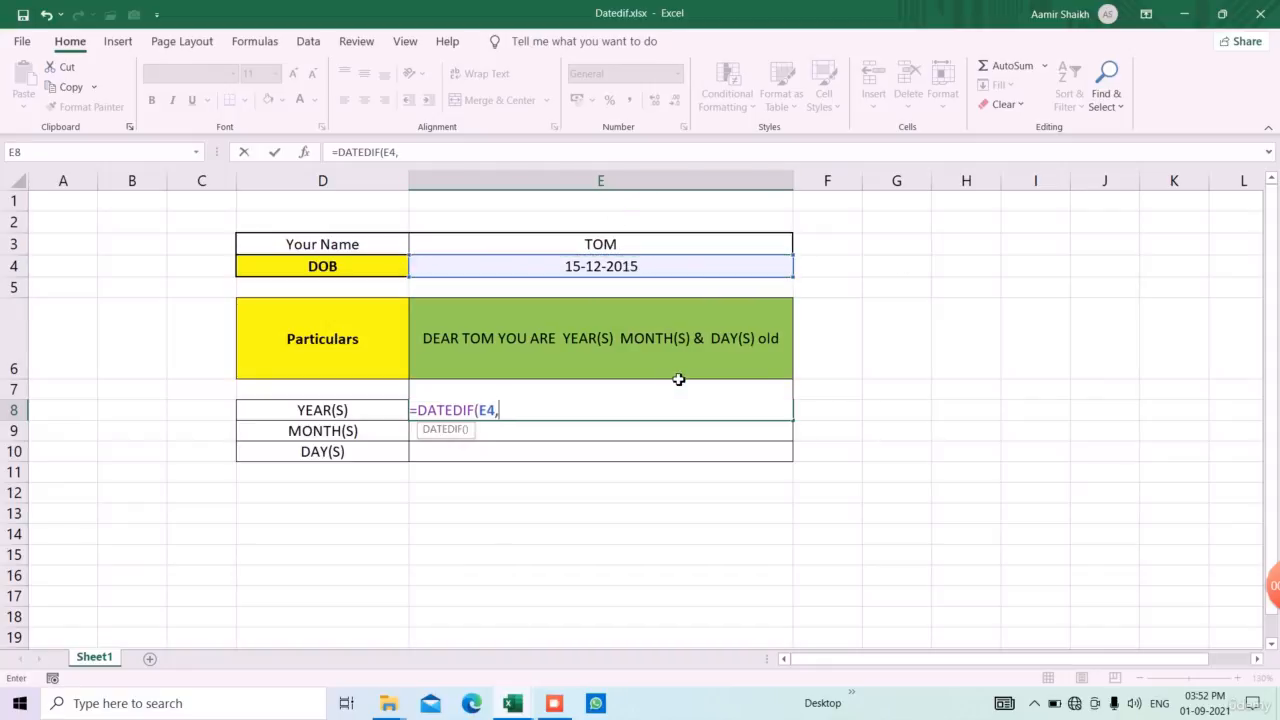
type("TODAY(")
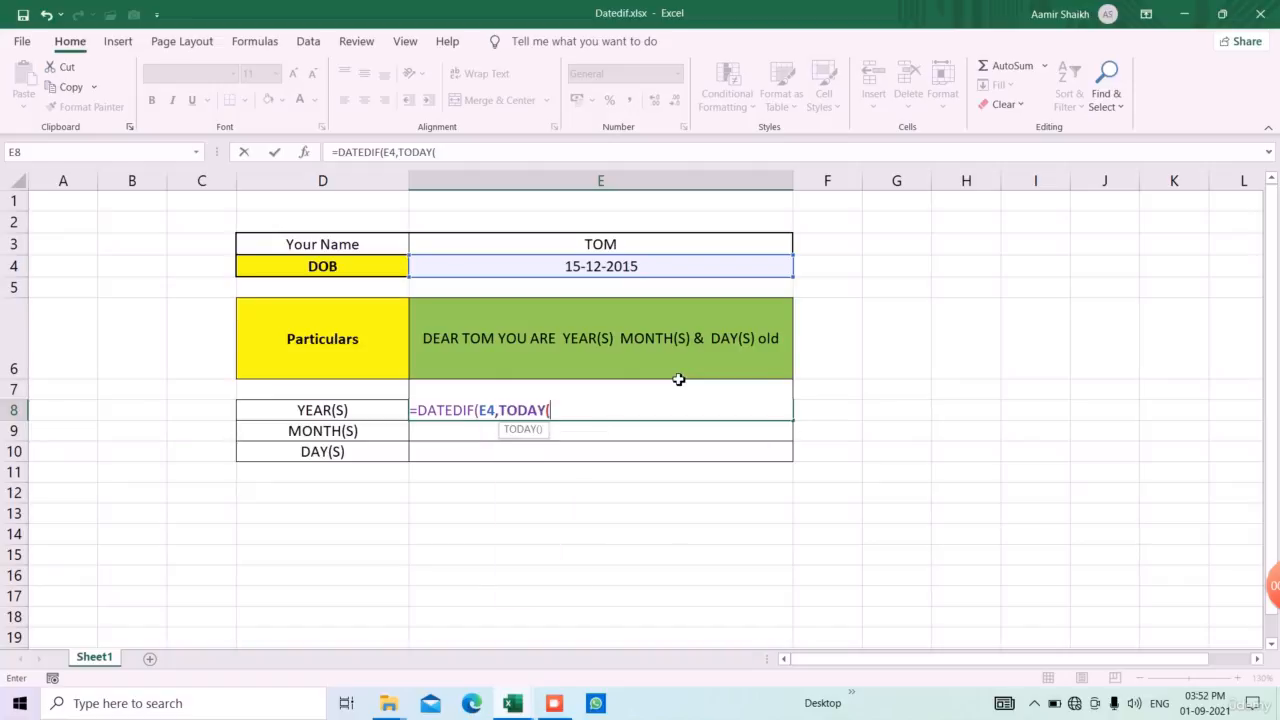
type("),")
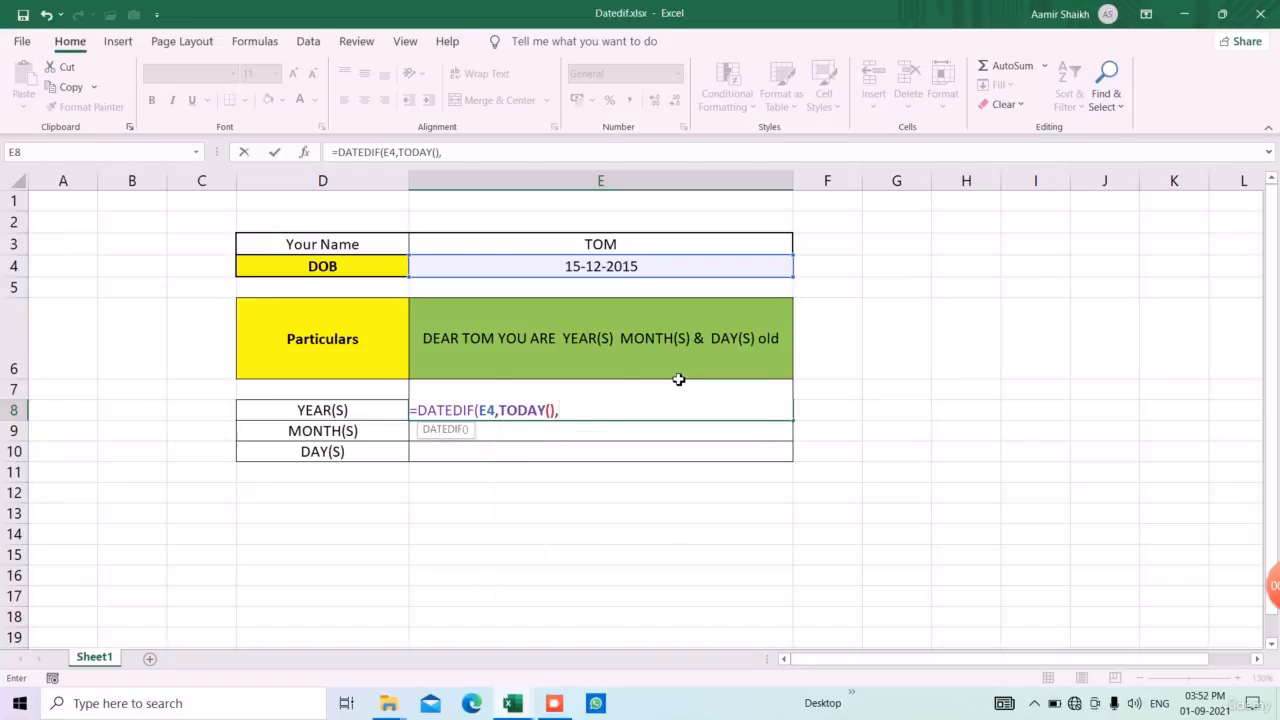
type("\"y")
key("BackSpace")
key("BackSpace")
type("\"Y\")")
key("Return")
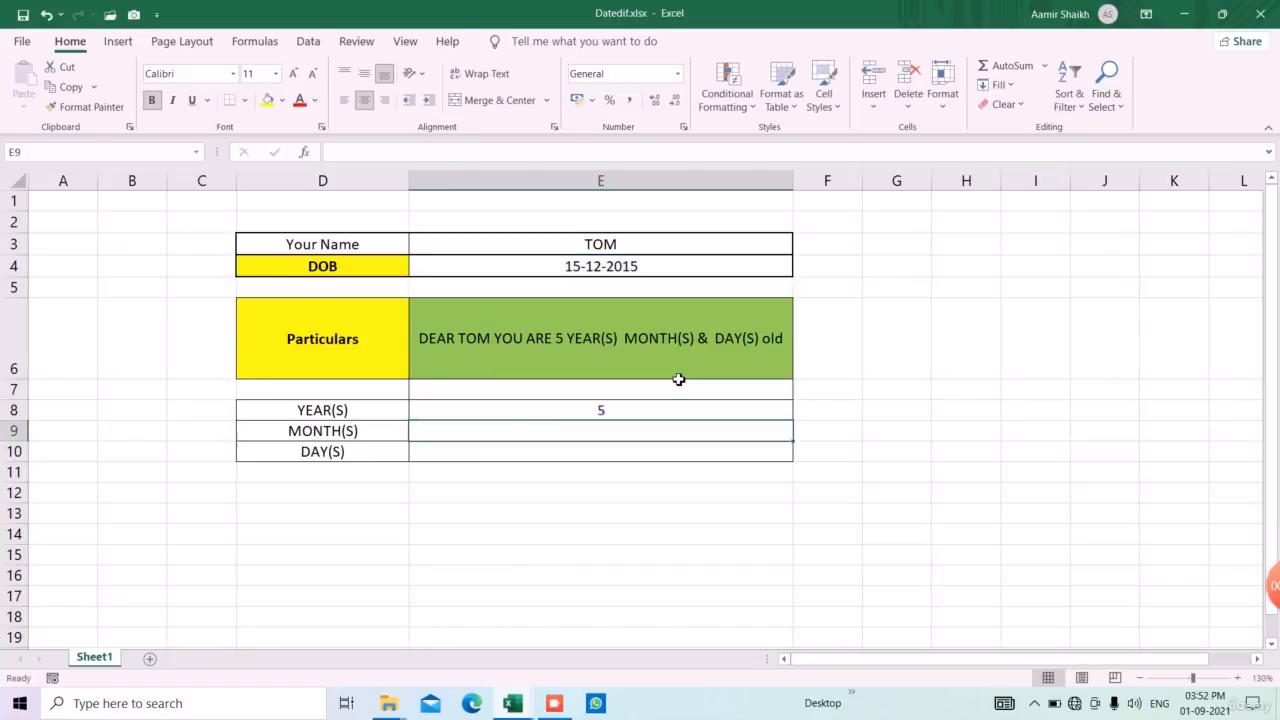
Change the date of birth in E4 to the same day and month one year earlier
left_click(604, 269)
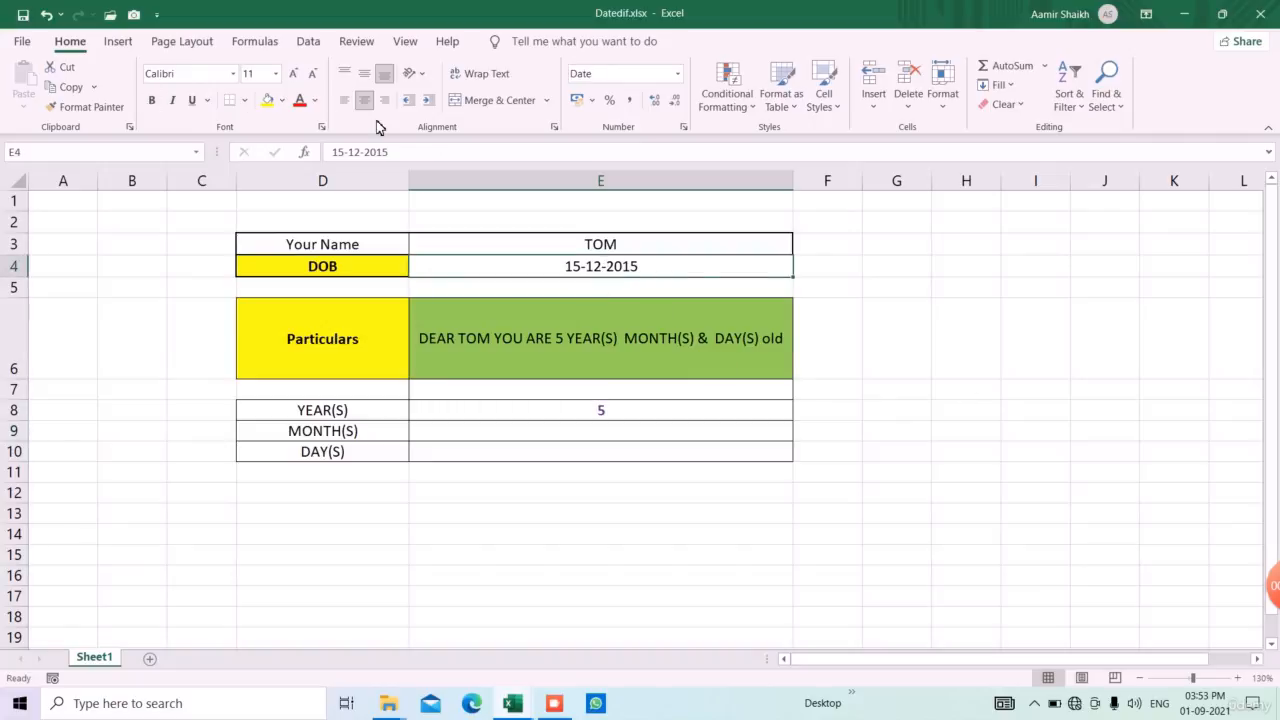
left_click(432, 152)
key("BackSpace")
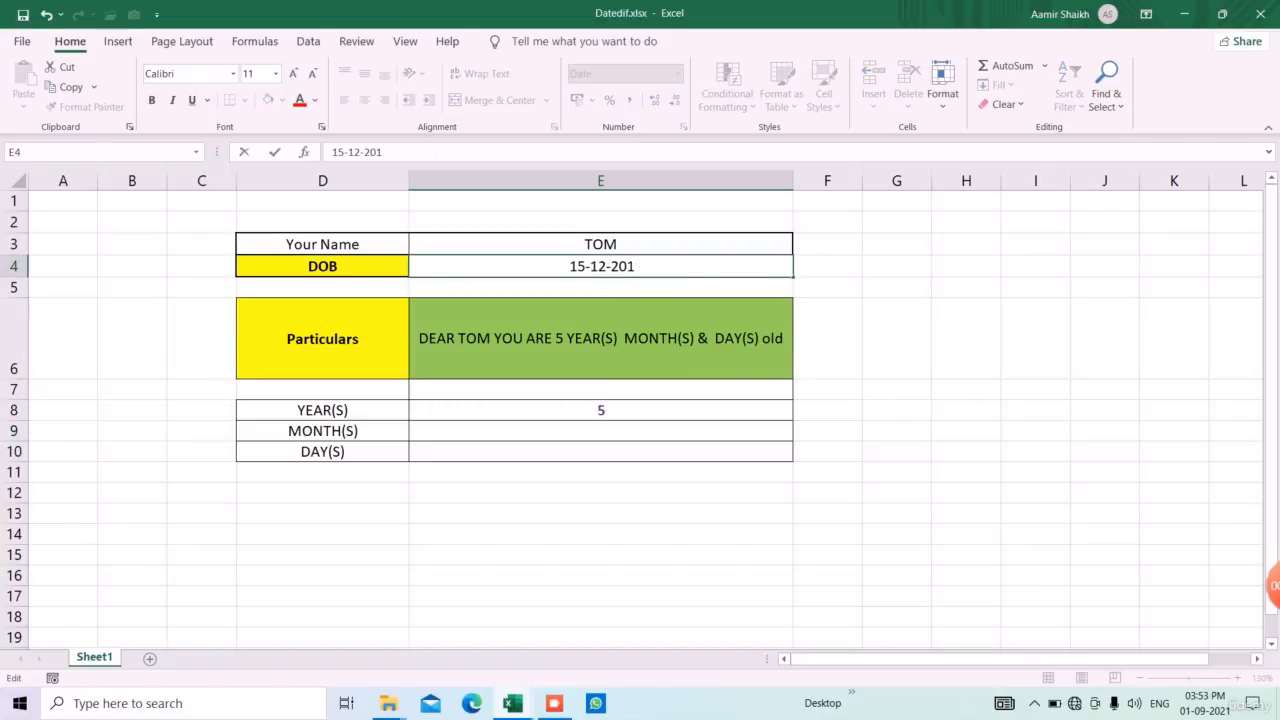
type("4")
key("Return")
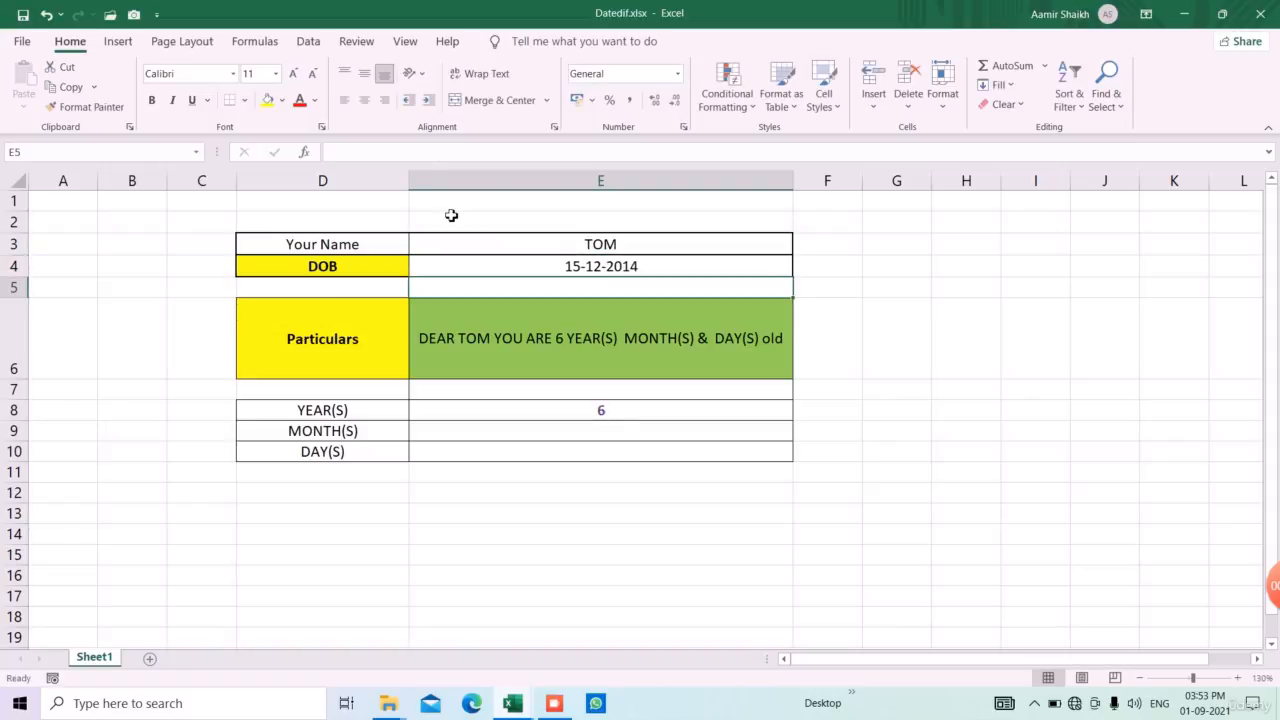
Calculate the total months of age in E9 with the formula =DATEDIF(E4,TODAY(),"M")
left_click(601, 437)
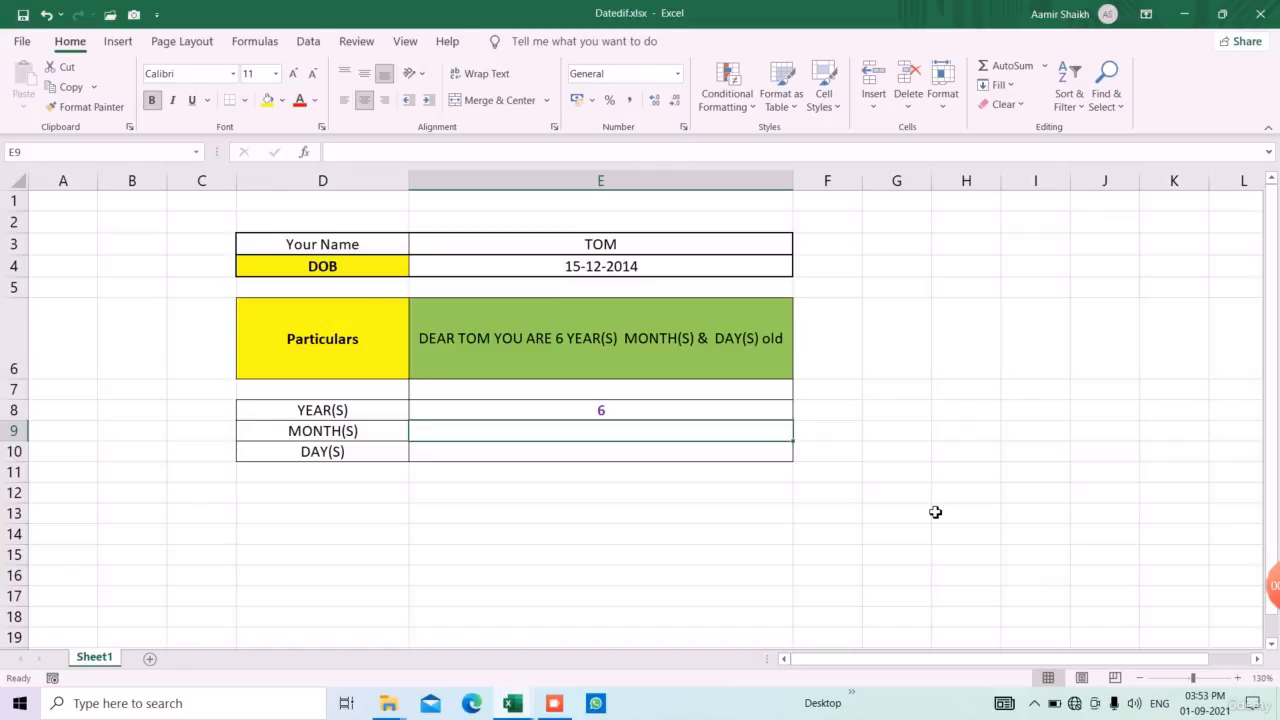
type("=DATED")
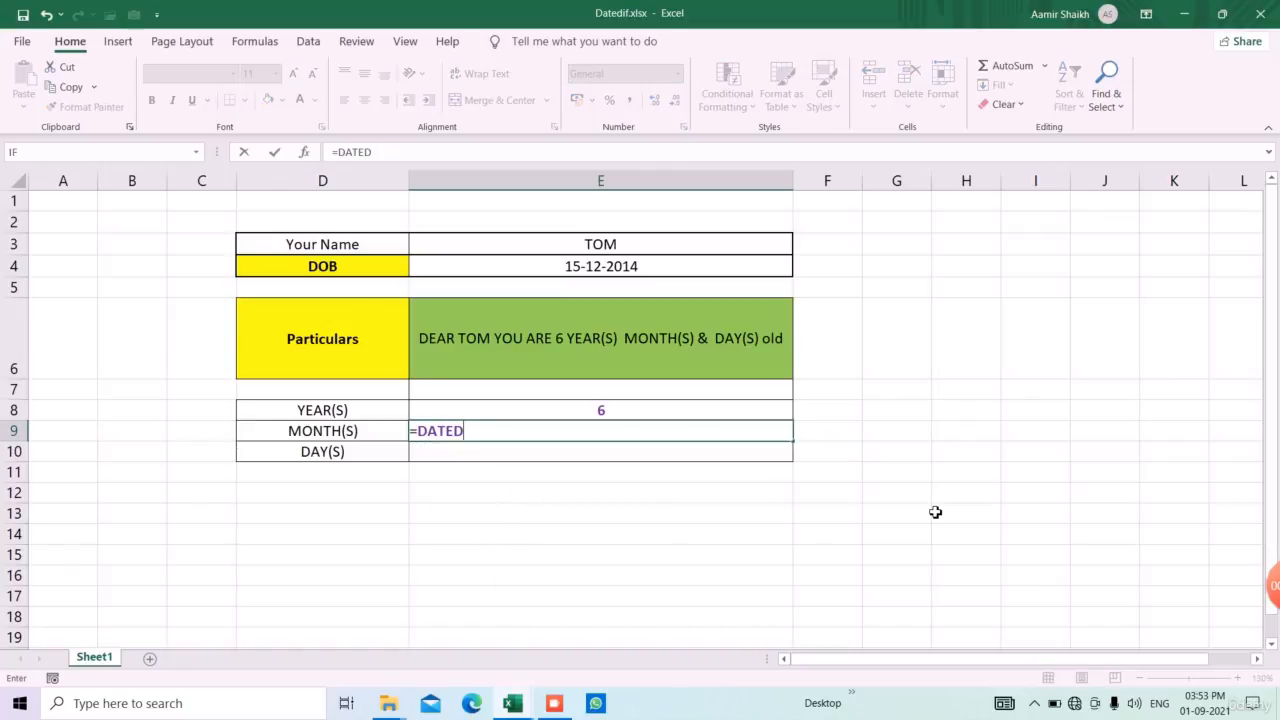
type("IF(")
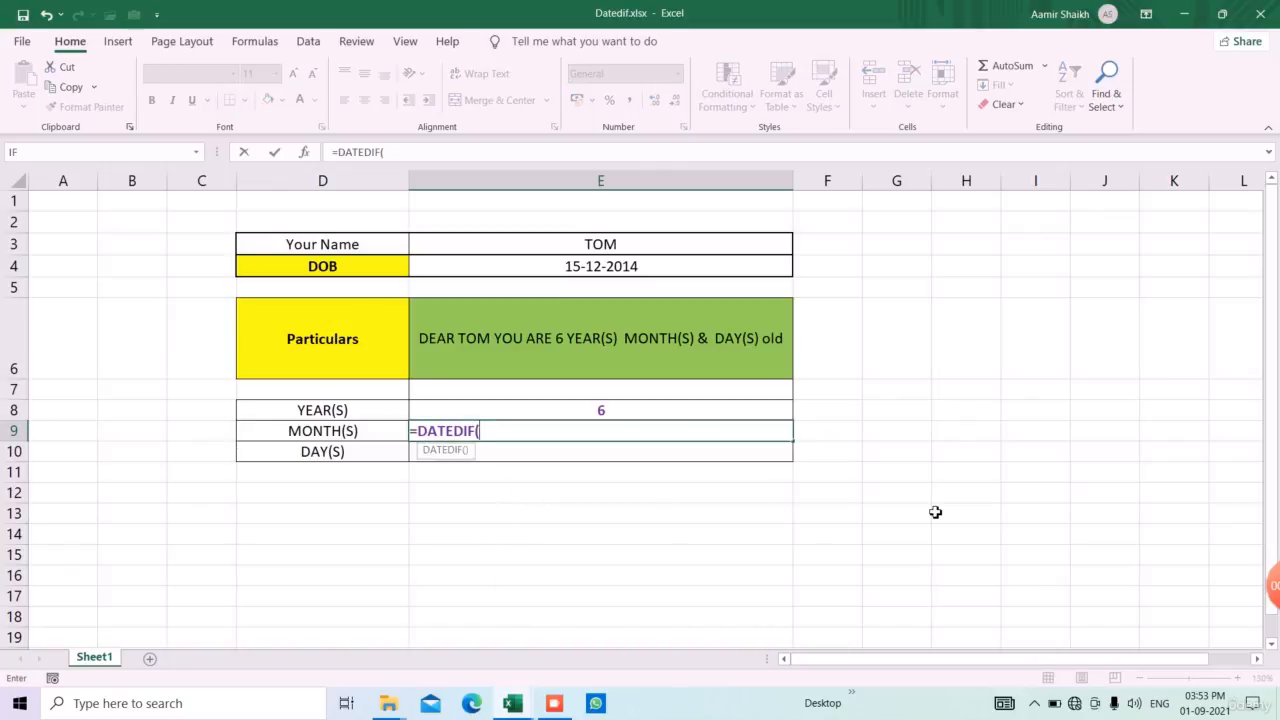
left_click(677, 271)
type(",")
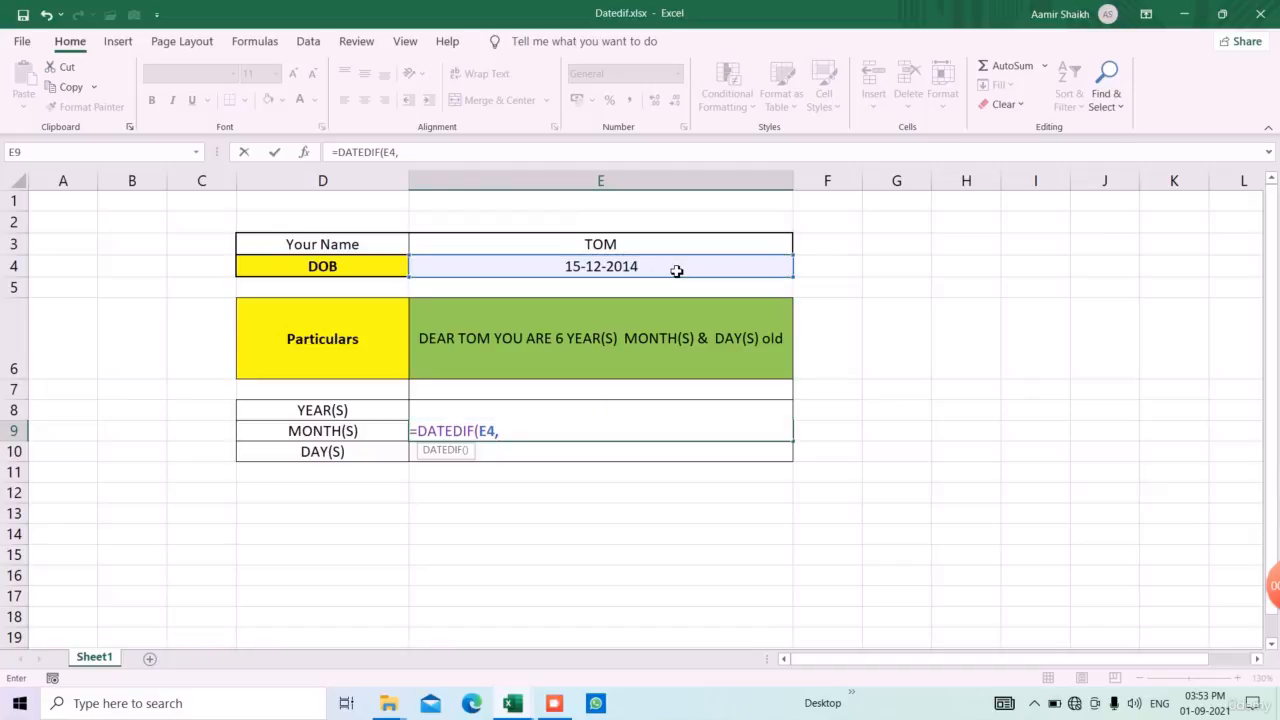
type("TODAY(")
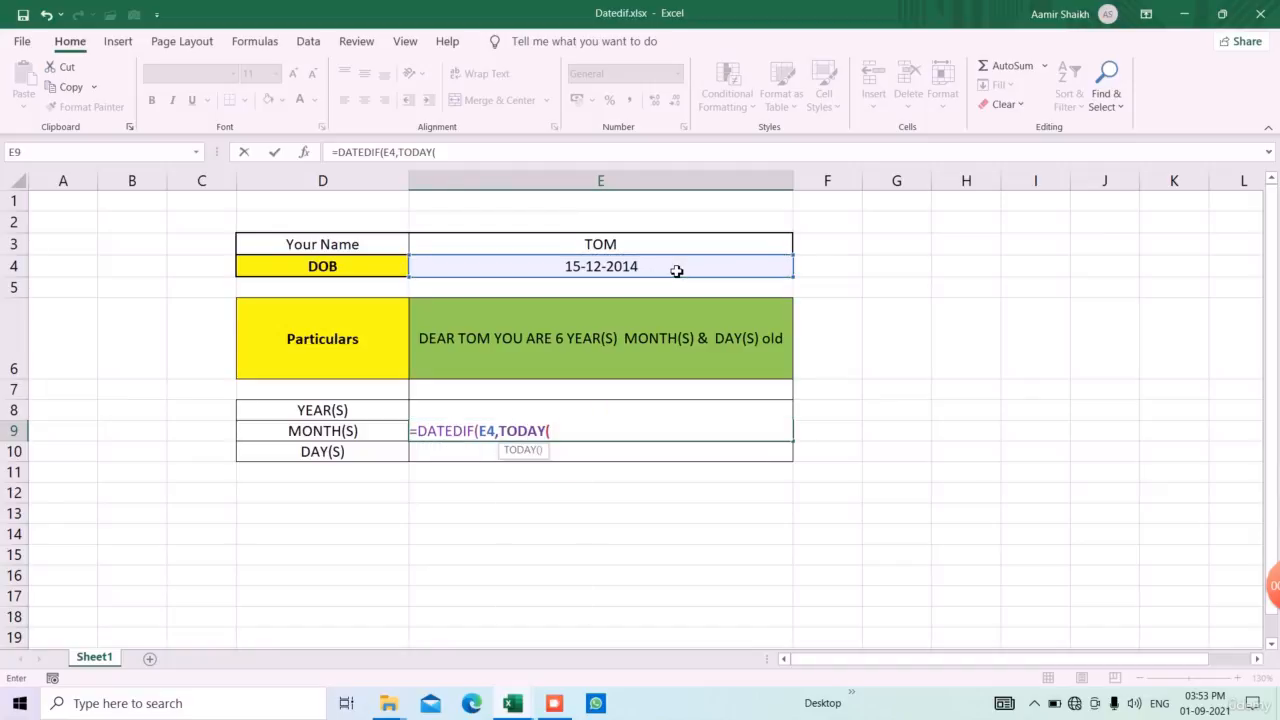
type("),\"M")
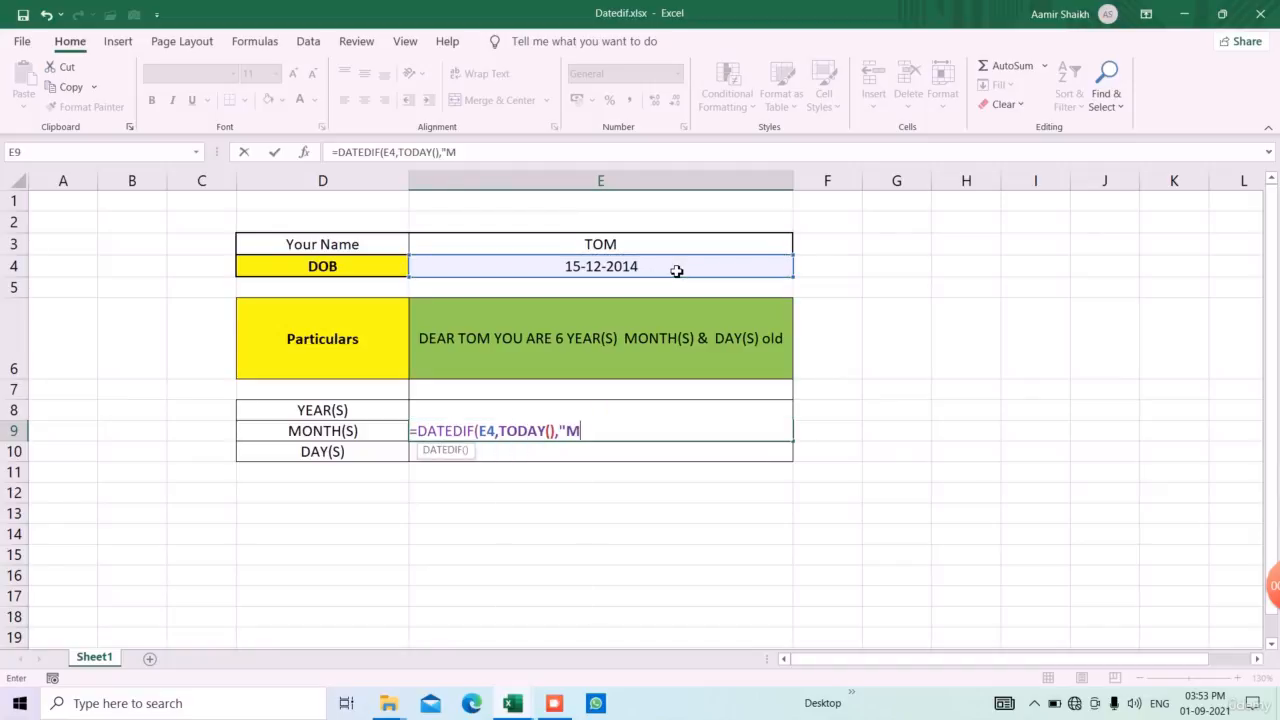
type("\")")
key("Return")
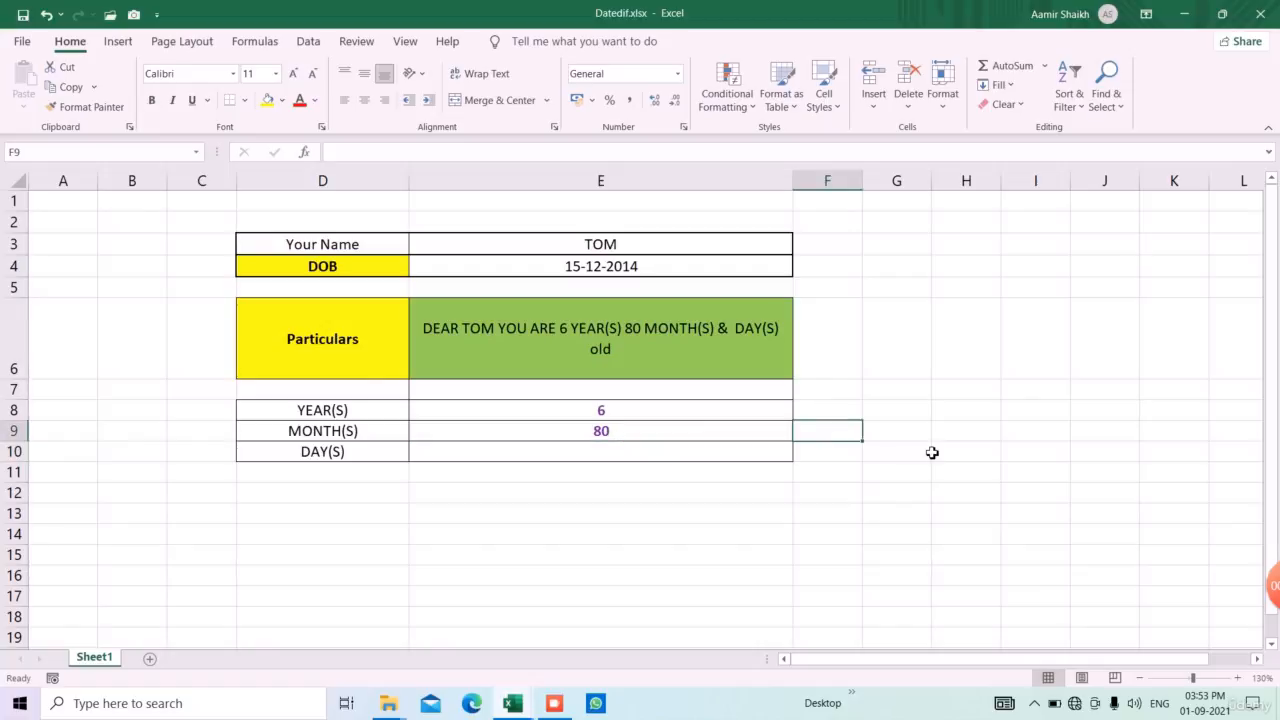
type("11")
type("12")
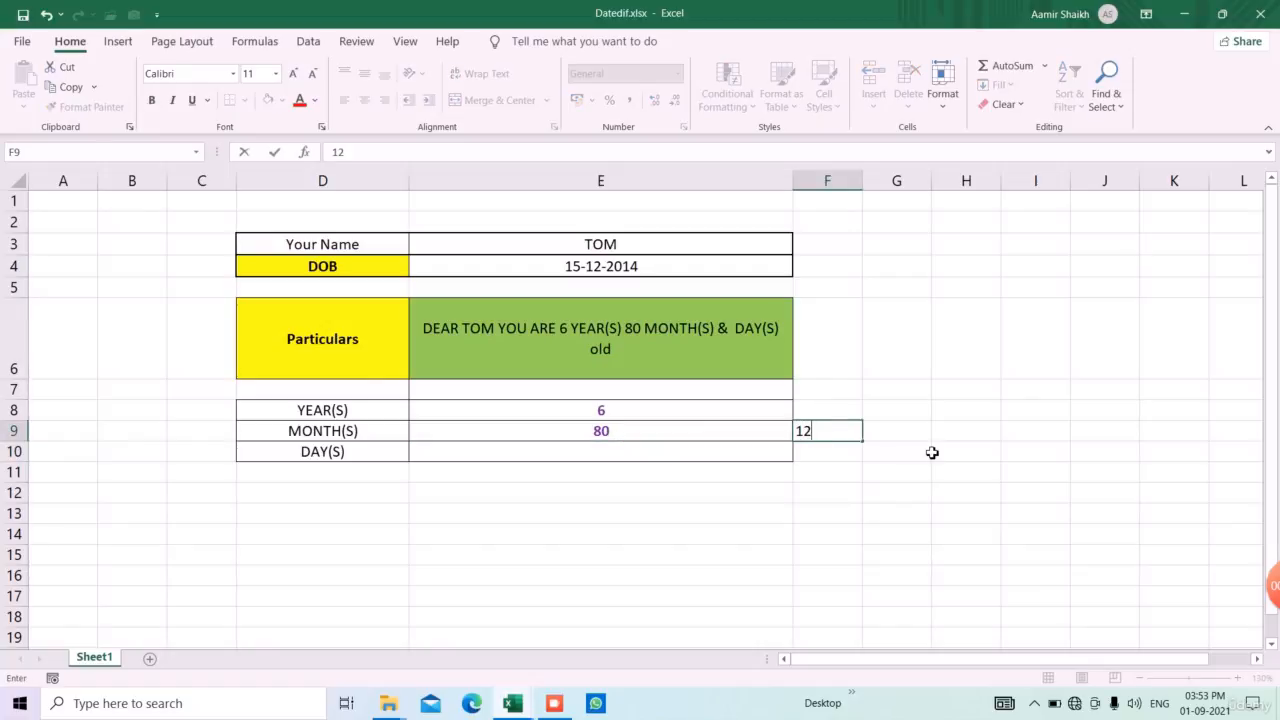
key("BackSpace")
key("Up")
key("Down")
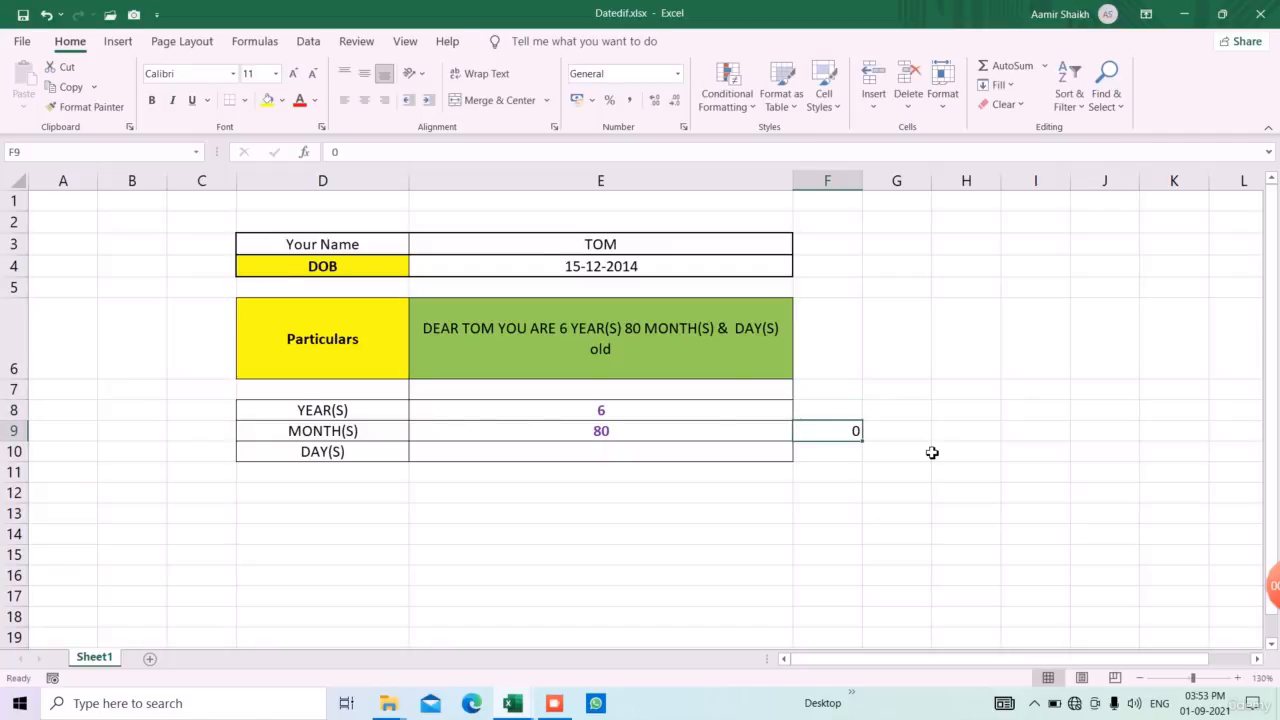
Change the DATEDIF unit in E9 to "YM" so it counts only the months beyond the completed years
key("Left")
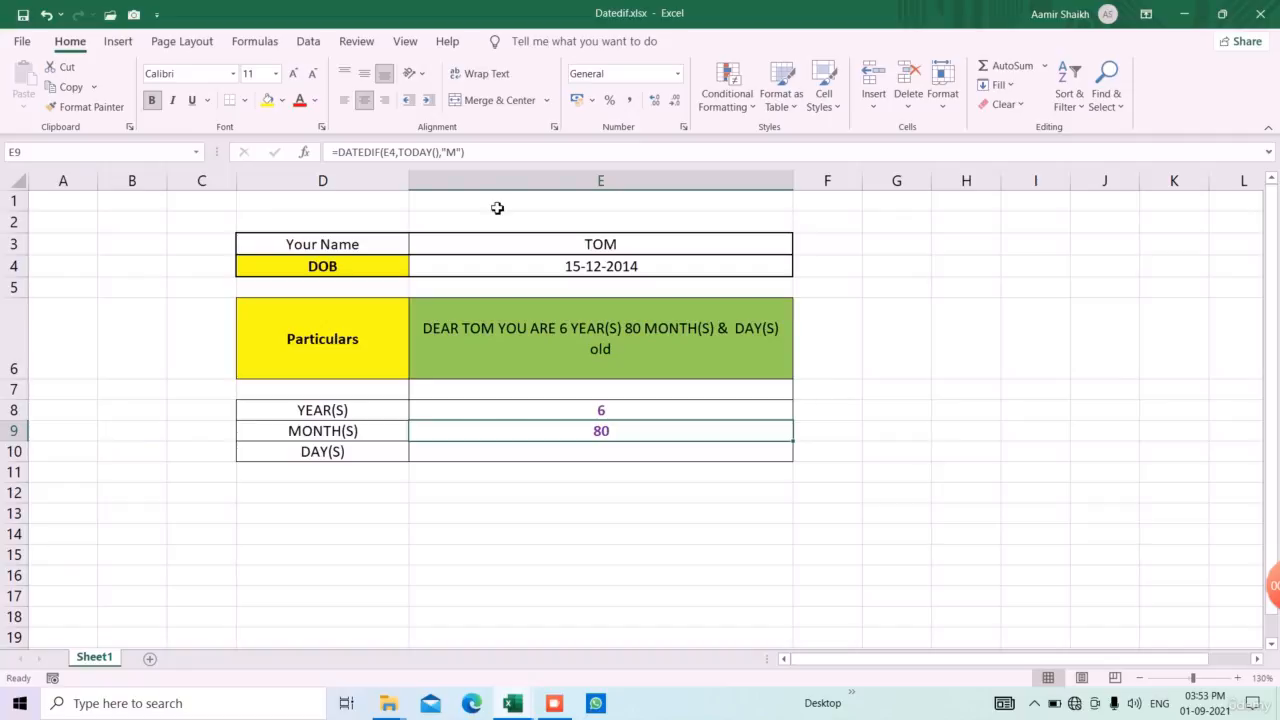
key("F2")
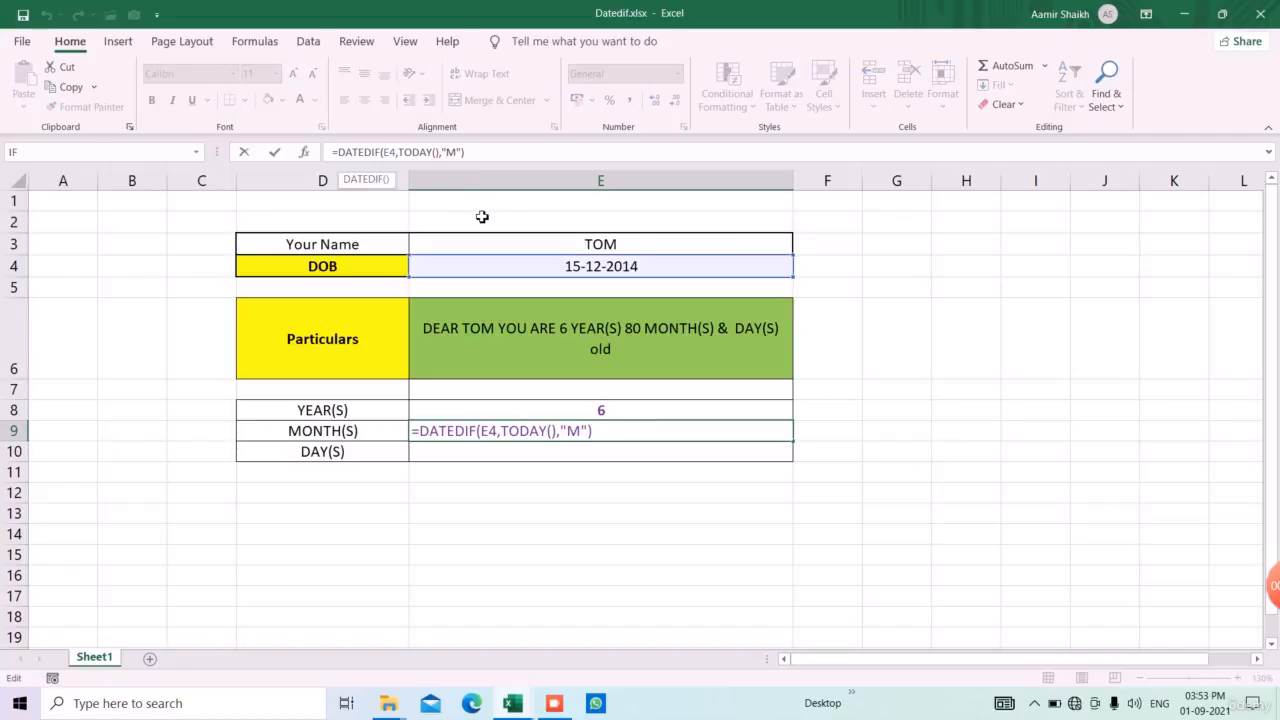
type("Y")
key("Return")
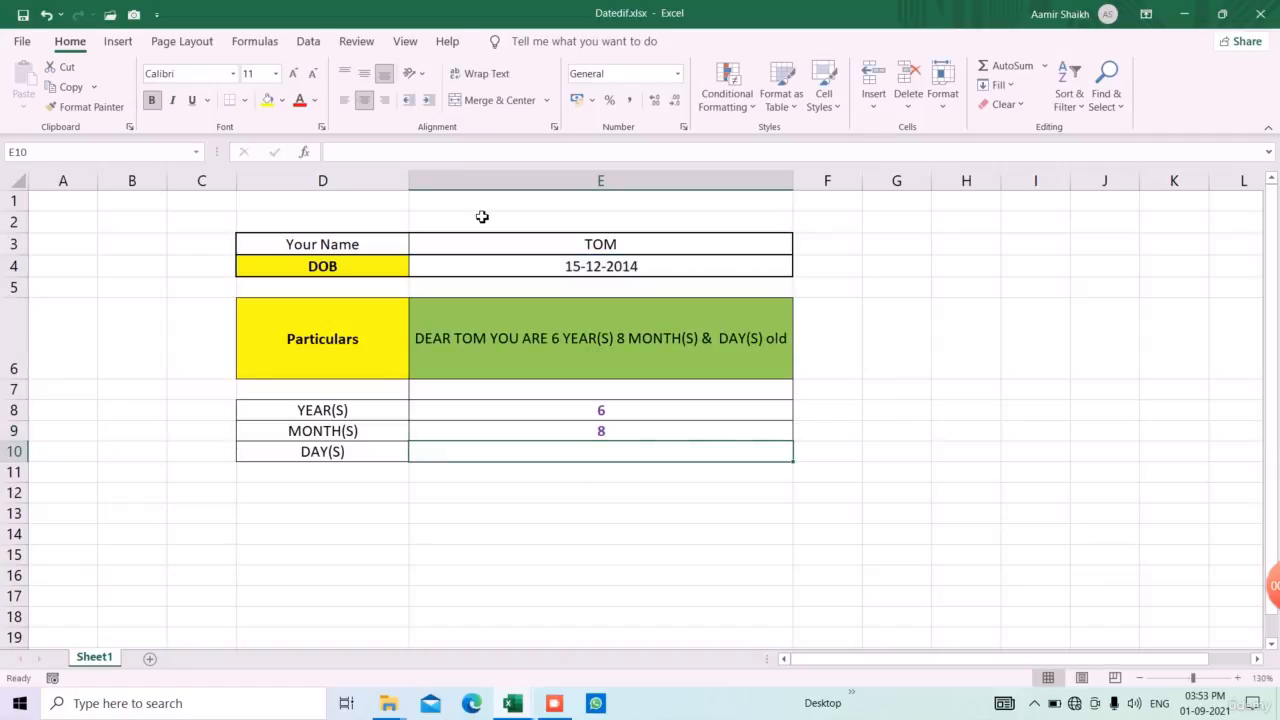
Calculate the remaining days of age in E10 with the formula =DATEDIF(E4,TODAY(),"MD")
type("=")
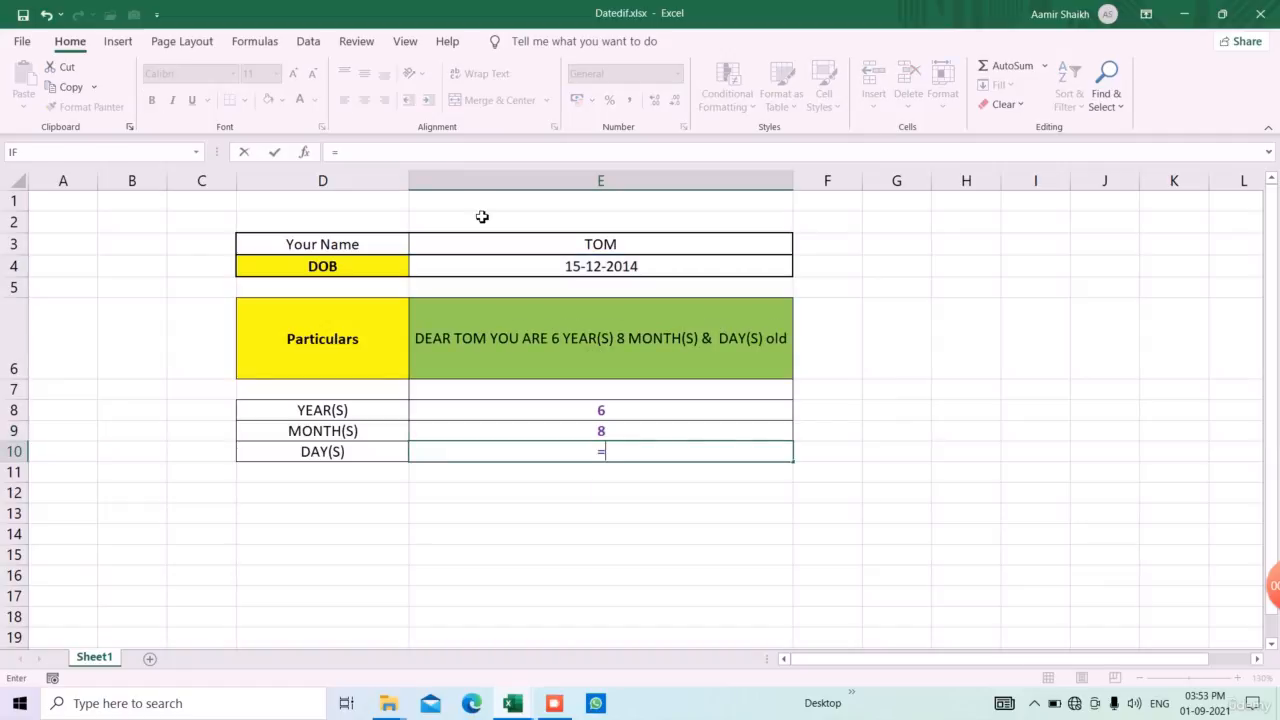
type("DATEDIF(")
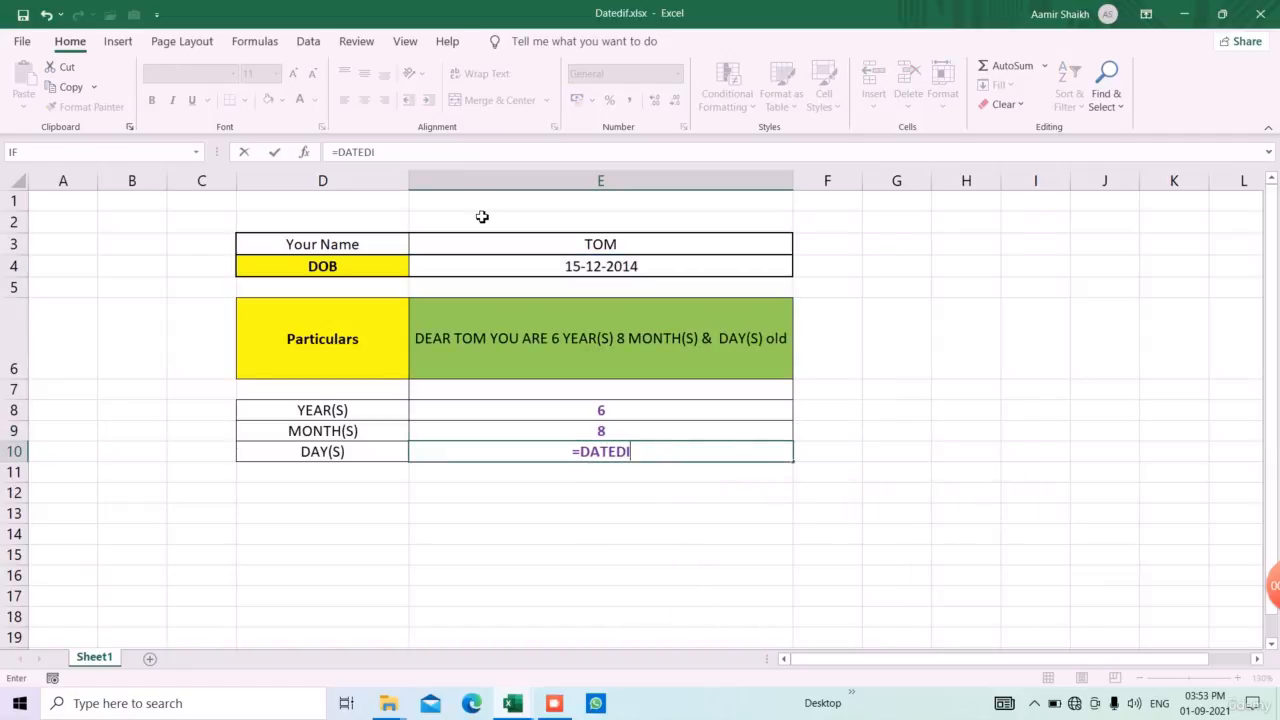
key("Up")
key("Up")
key("Up")
key("Up")
key("Up")
key("Up")
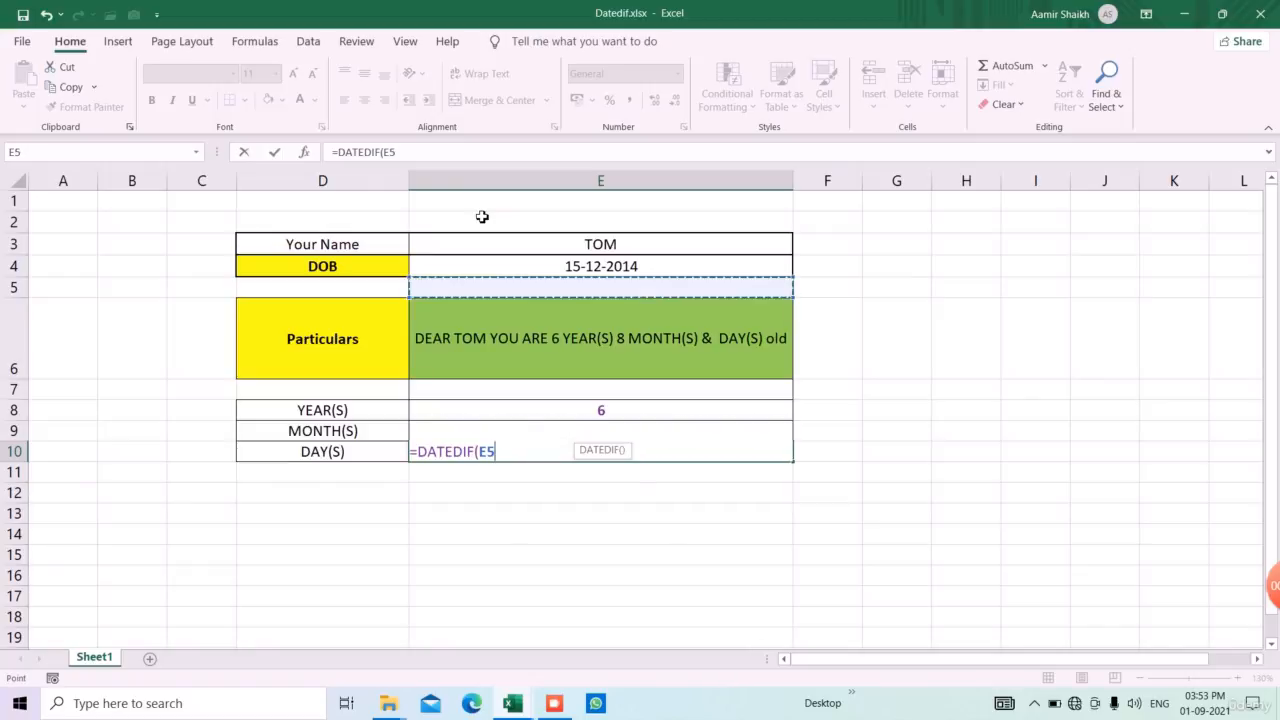
type(",")
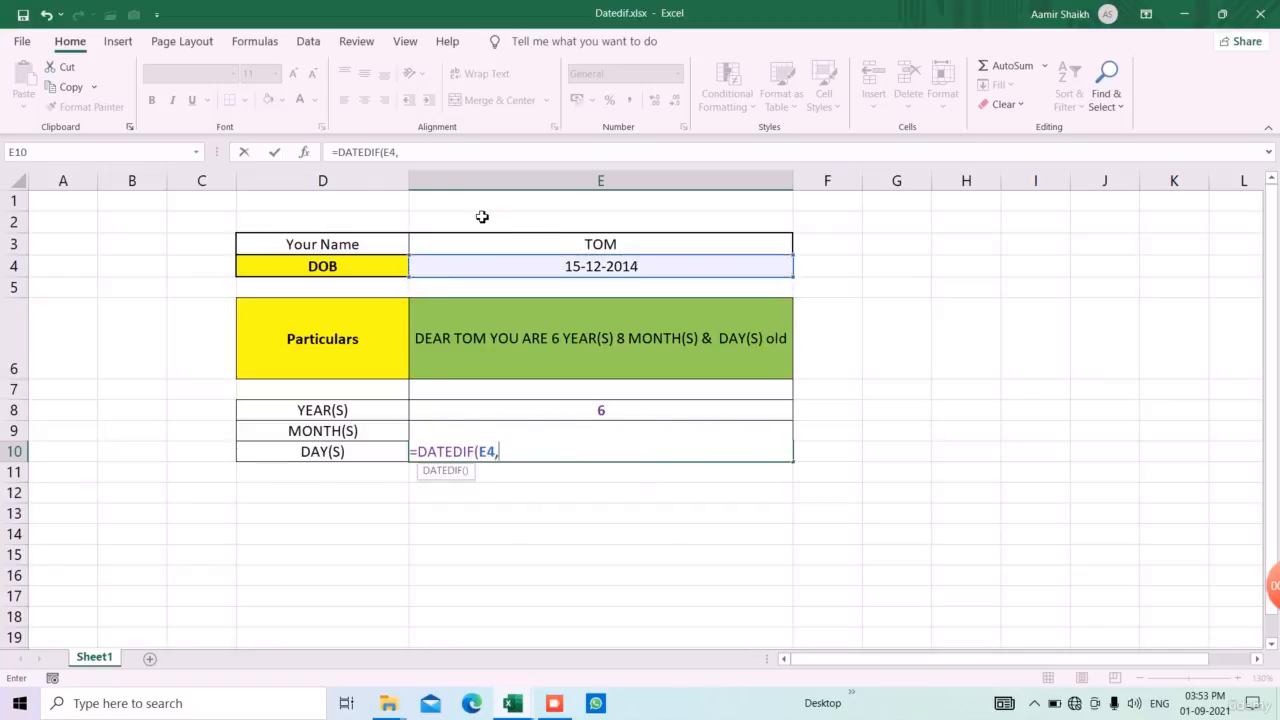
type("TOD")
key("Tab")
type(")")
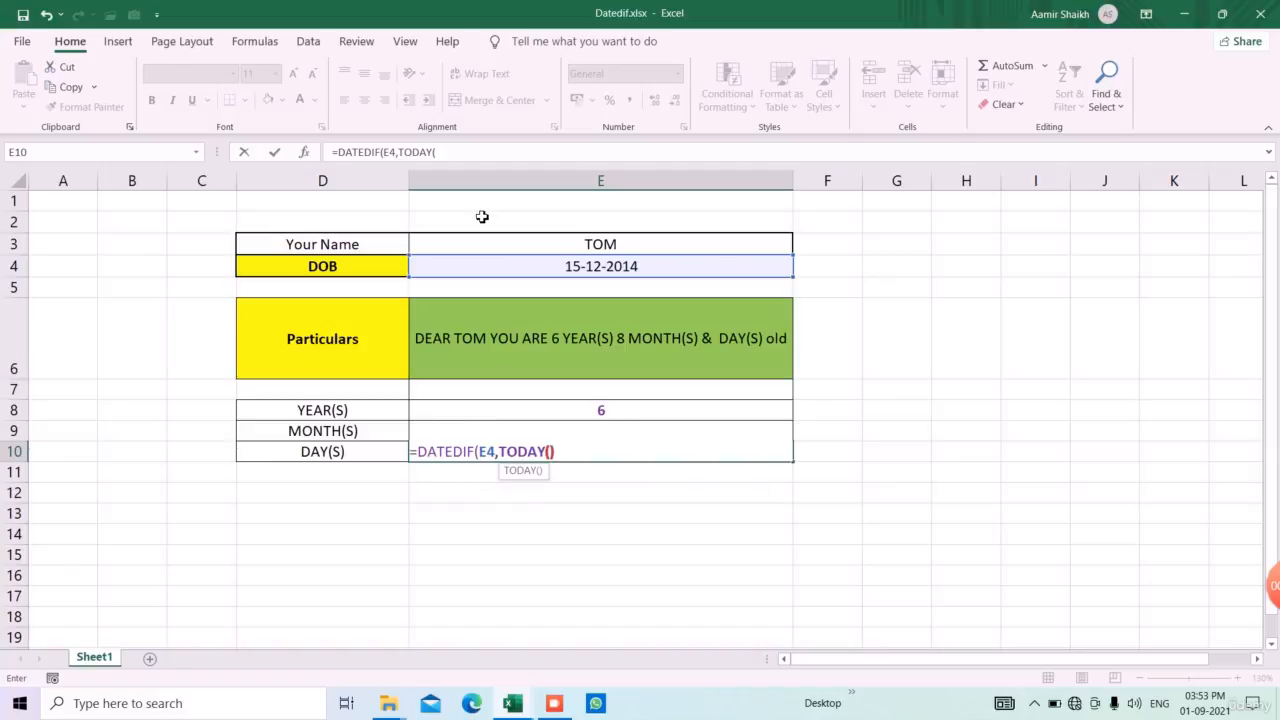
type(",\"MD")
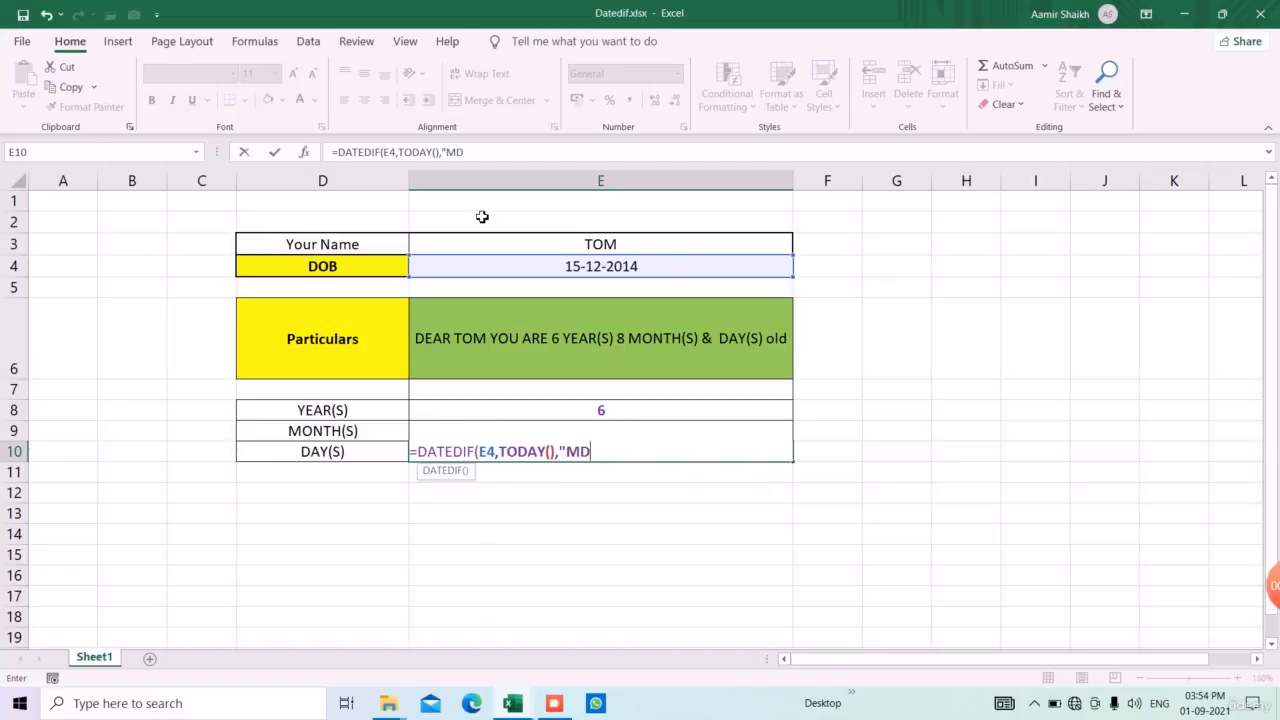
type("\")")
key("ctrl+Return")
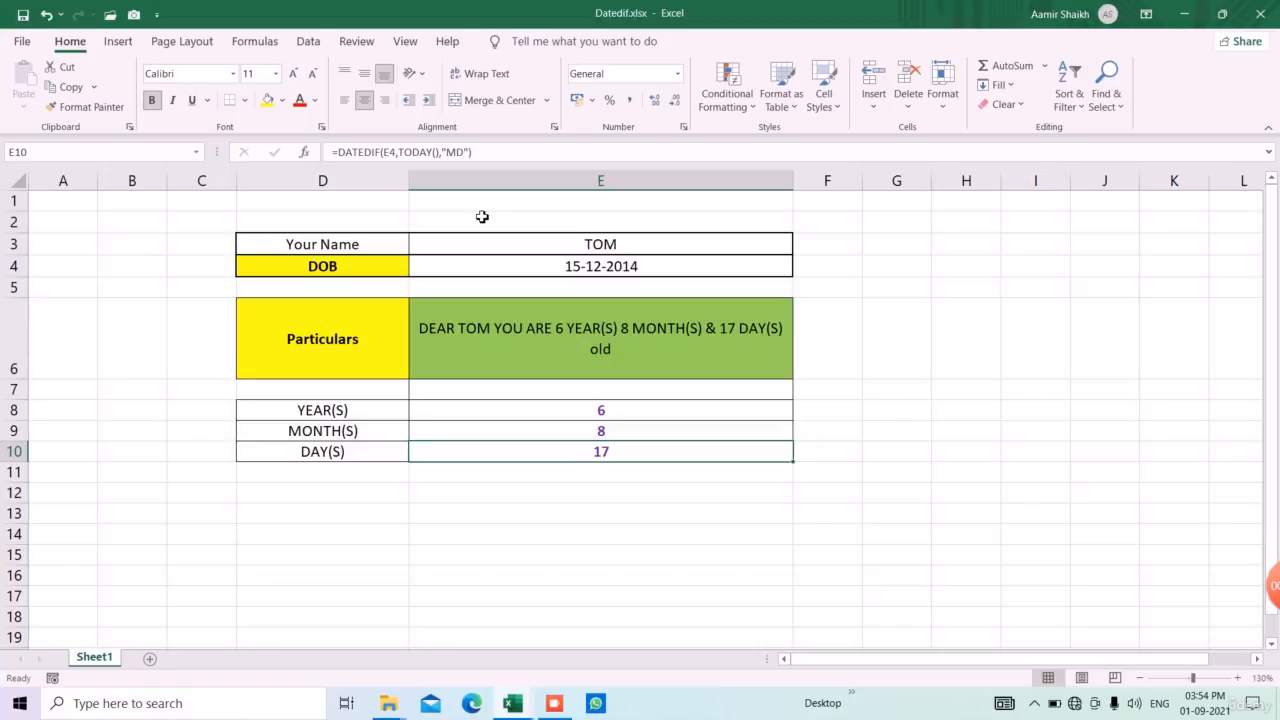
Examine the CONCATENATE formula in E6 and the cells it references, leaving it unchanged
key("Up")
key("Up")
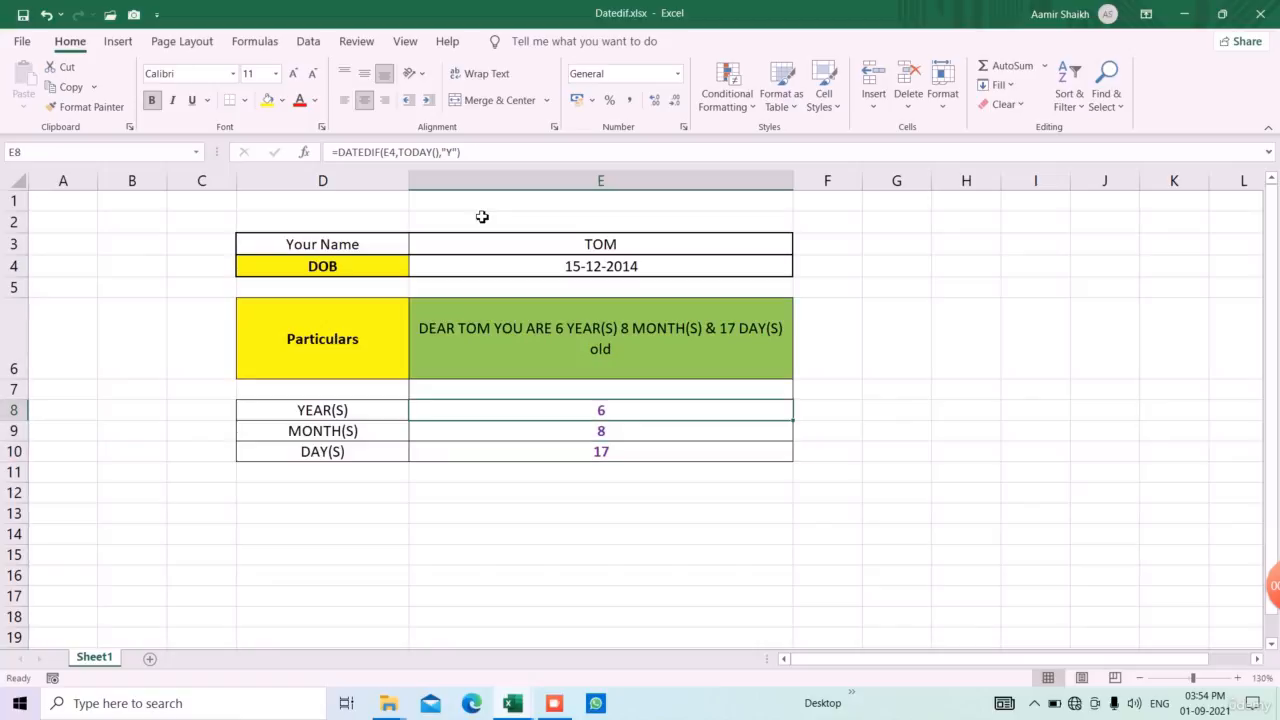
key("Up")
key("Up")
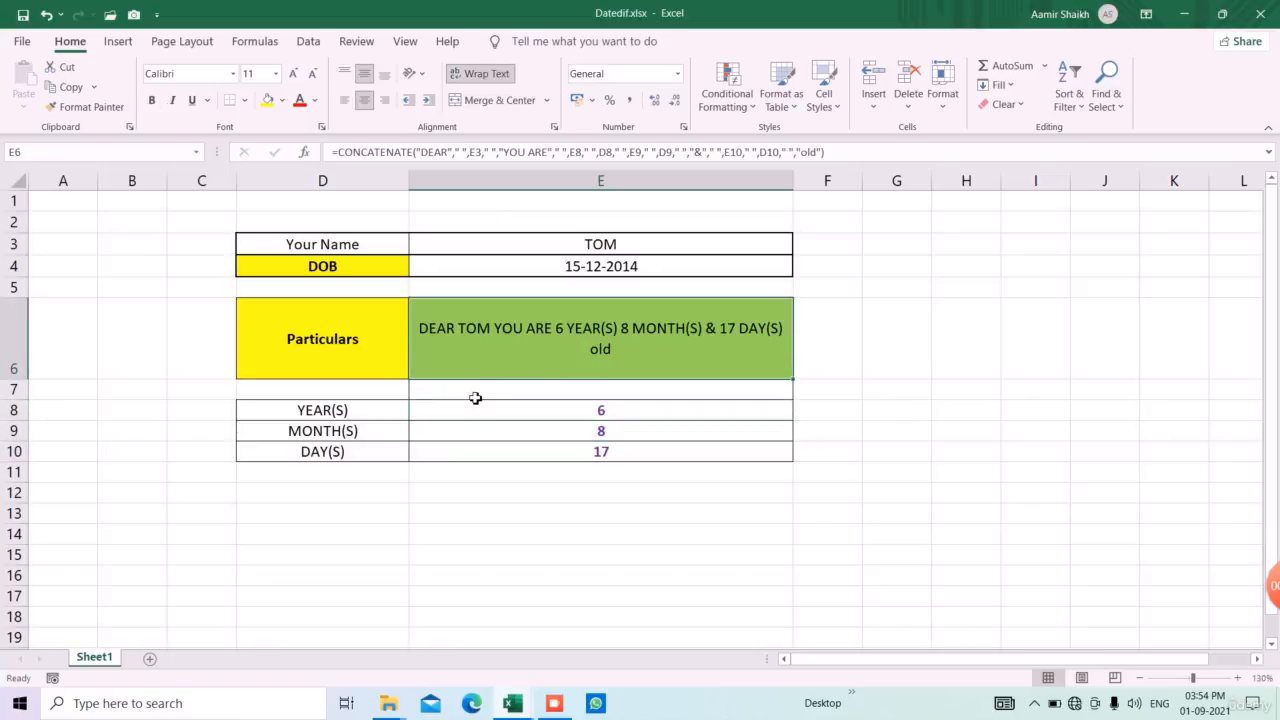
left_click(420, 152)
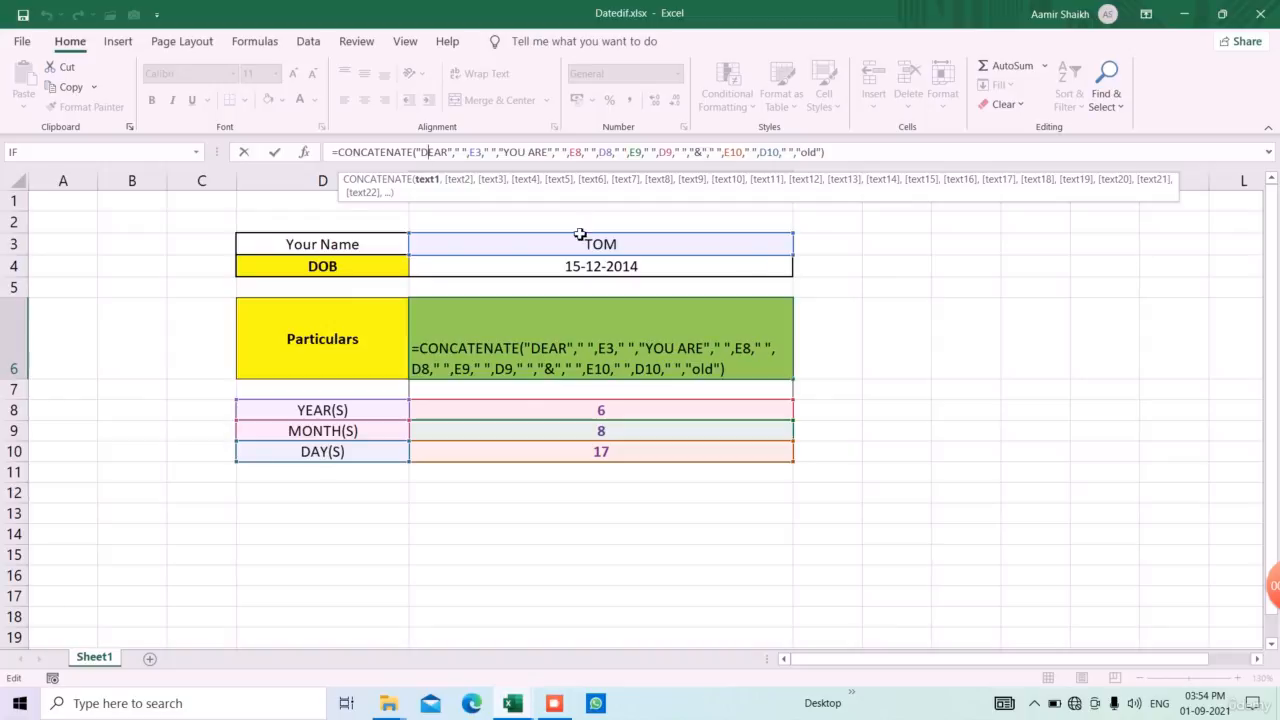
key("ctrl+Return")
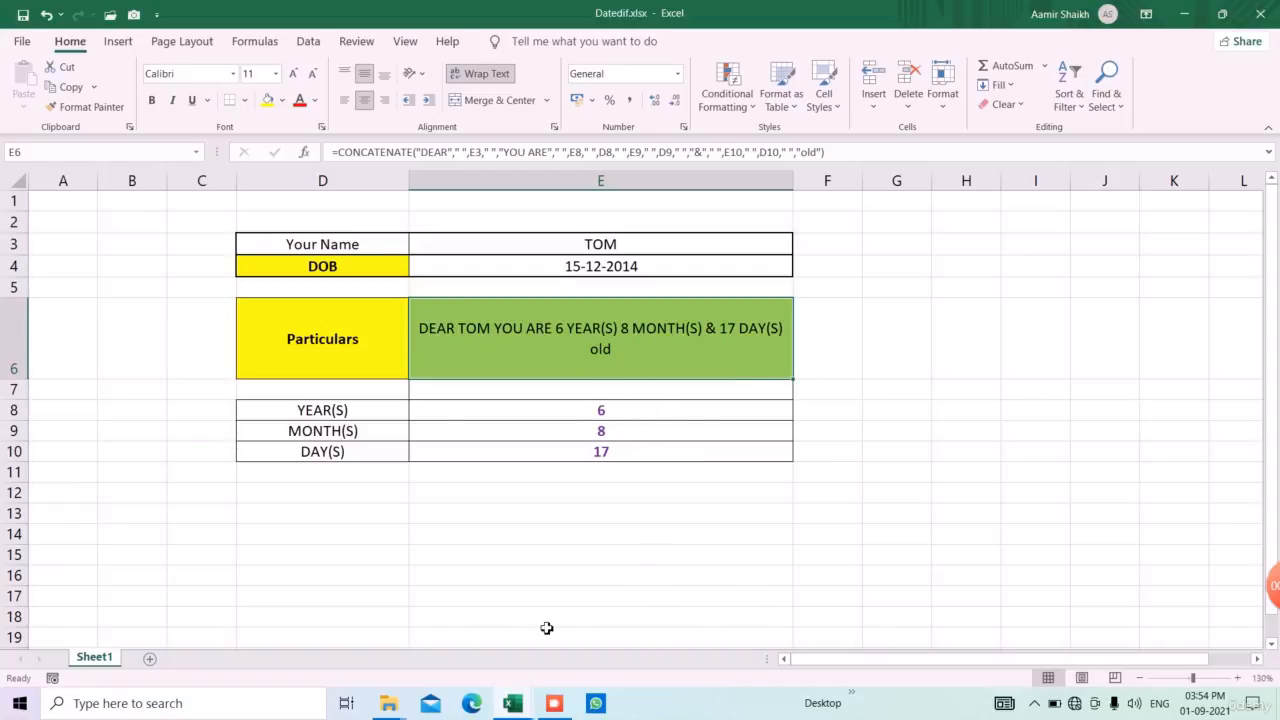
left_click(557, 530)
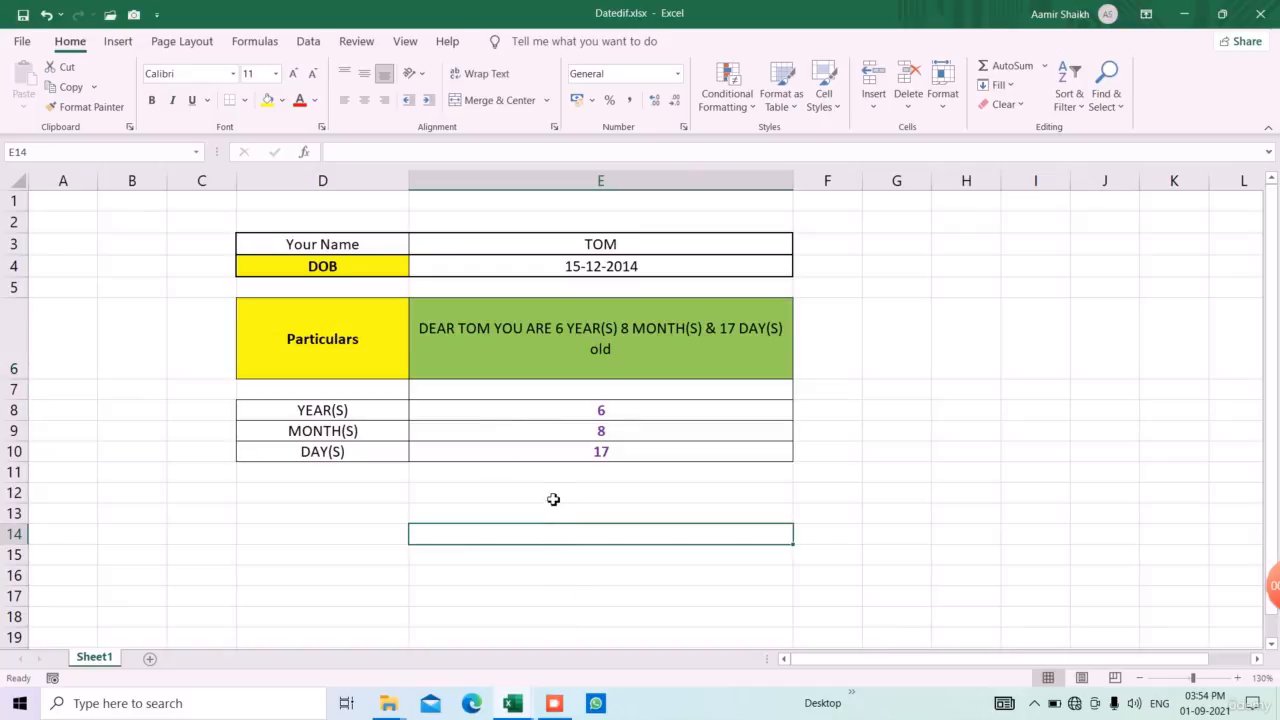